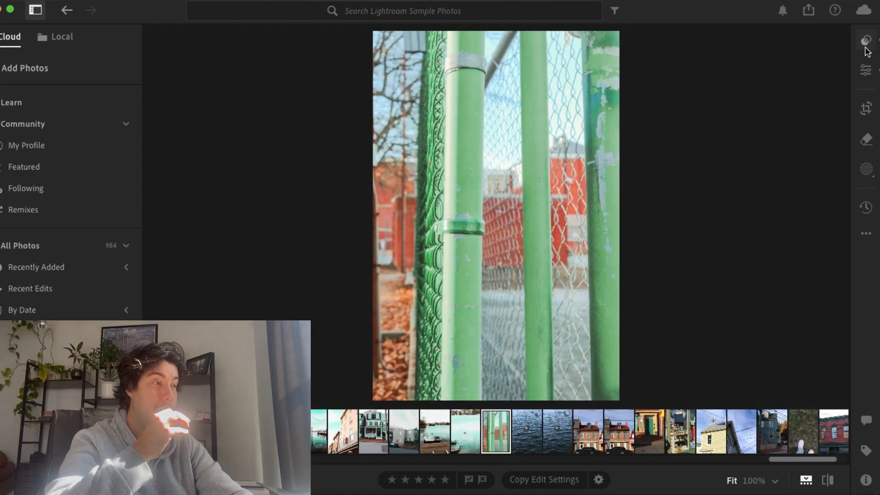
Set the fence photo's exposure to +0.36, contrast to +14, highlights to −36, shadows to +37 and whites to +19
left_click(866, 67)
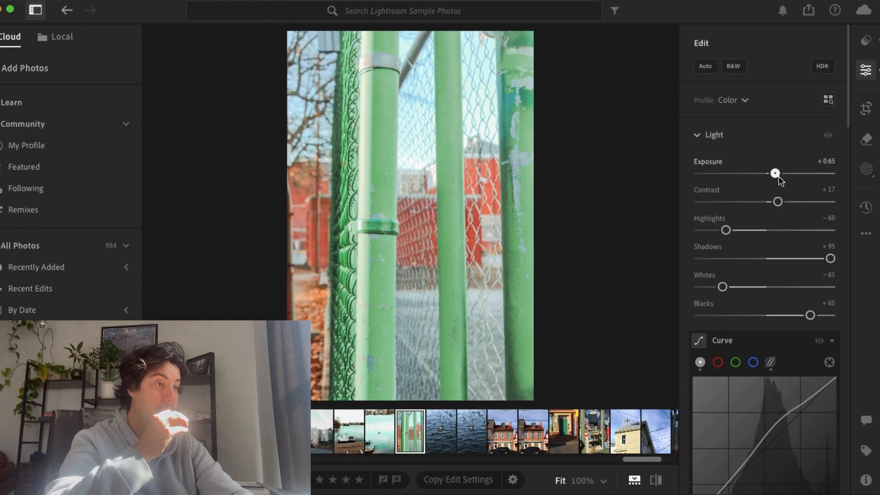
left_click_drag(775, 177, 778, 203)
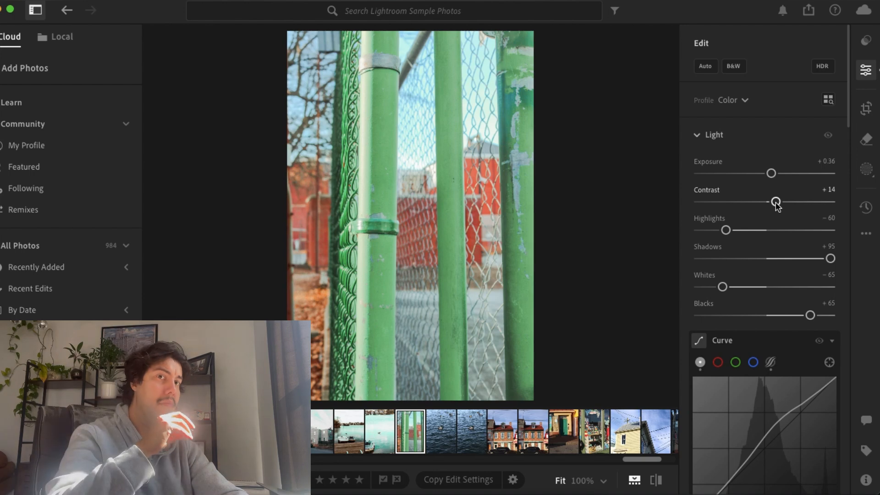
mouse_move(728, 232)
left_mouse_down()
mouse_move(794, 234)
mouse_move(743, 231)
left_mouse_up()
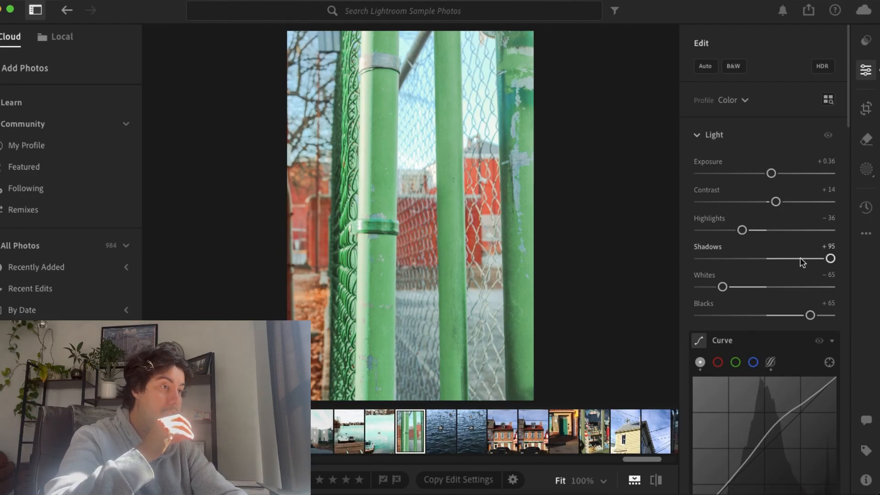
mouse_move(805, 260)
left_mouse_down()
mouse_move(780, 258)
mouse_move(791, 259)
left_mouse_up()
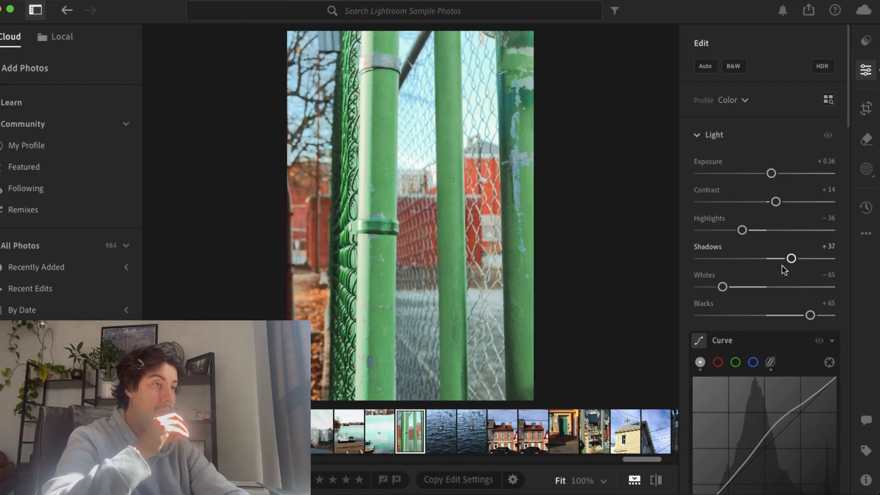
mouse_move(810, 315)
left_mouse_down()
mouse_move(775, 315)
mouse_move(807, 314)
left_mouse_up()
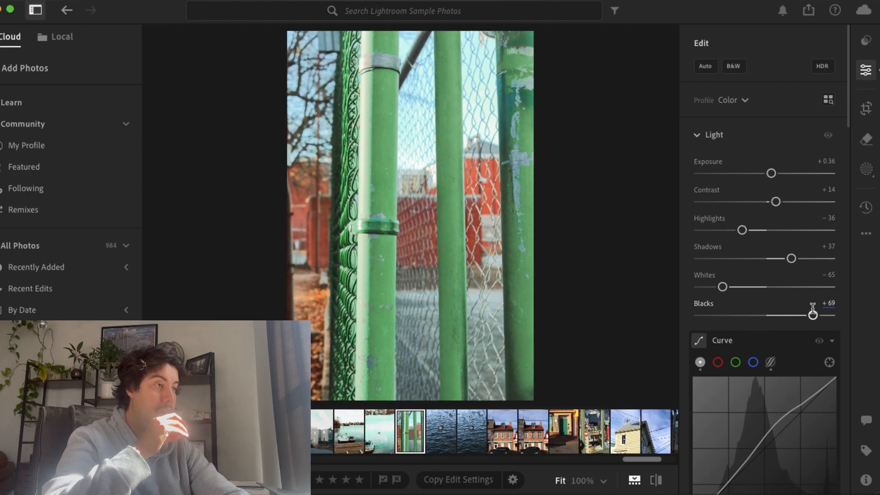
key("super+z")
left_click_drag(749, 286, 776, 284)
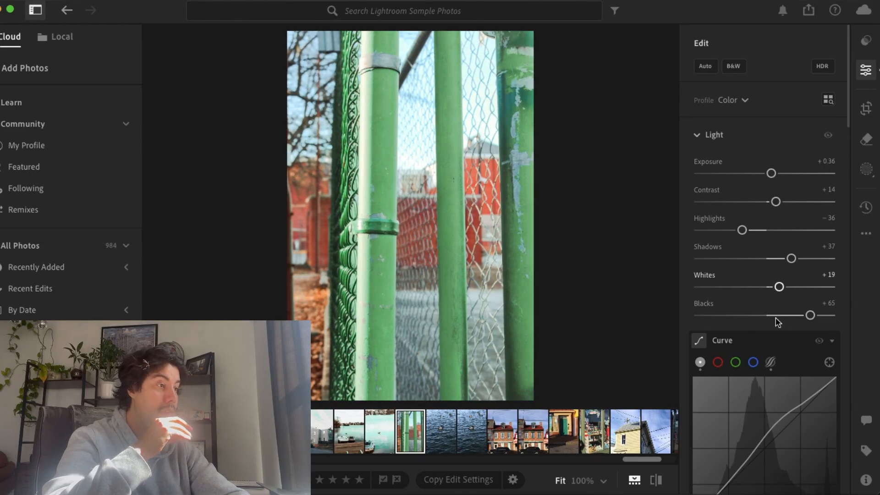
Set the red channel of the color mixer to hue −58 and saturation −4
scroll(778, 301, "down", 10)
scroll(773, 344, "down", 3)
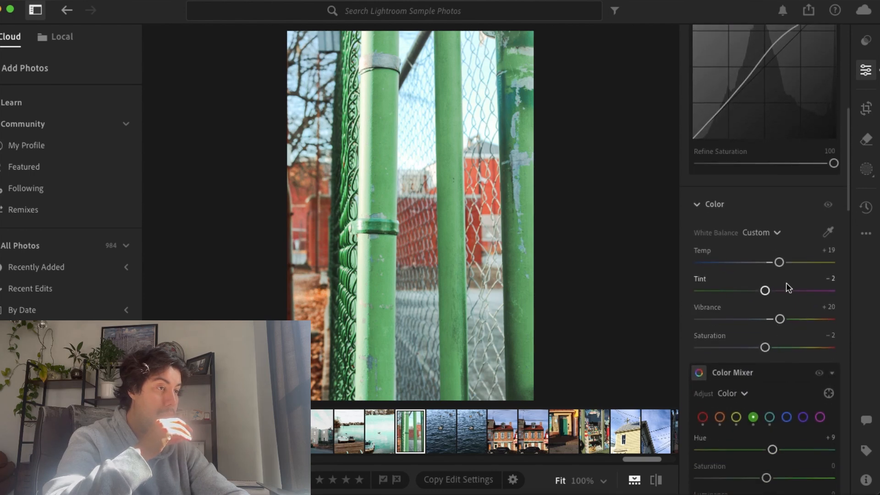
scroll(781, 346, "down", 4)
left_click(703, 335)
mouse_move(732, 373)
left_mouse_down()
mouse_move(788, 369)
mouse_move(710, 371)
mouse_move(790, 370)
mouse_move(729, 369)
left_mouse_up()
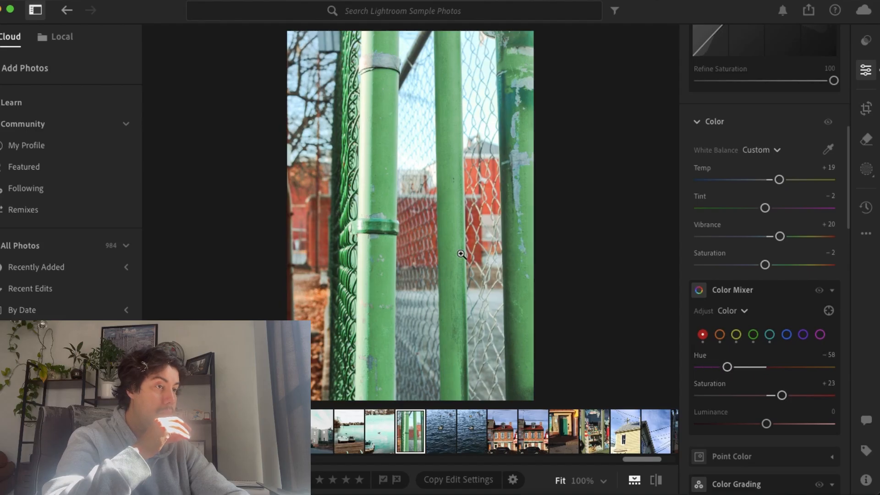
left_click(325, 209)
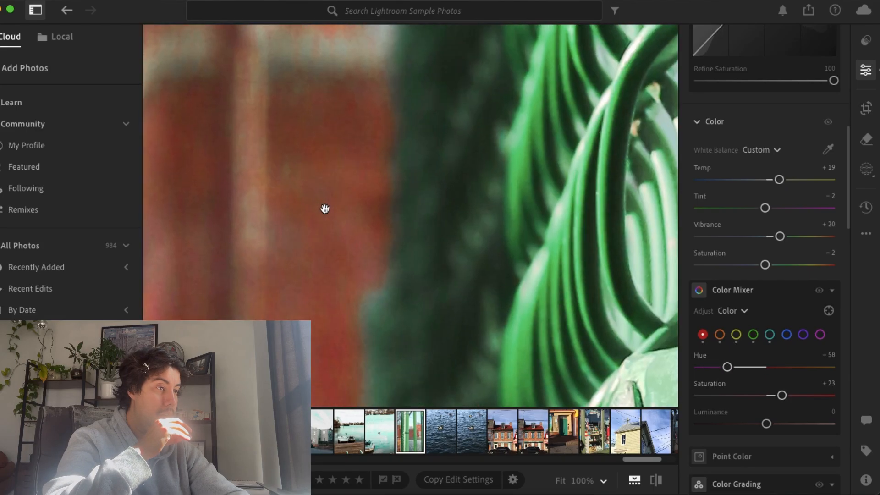
left_click(302, 199)
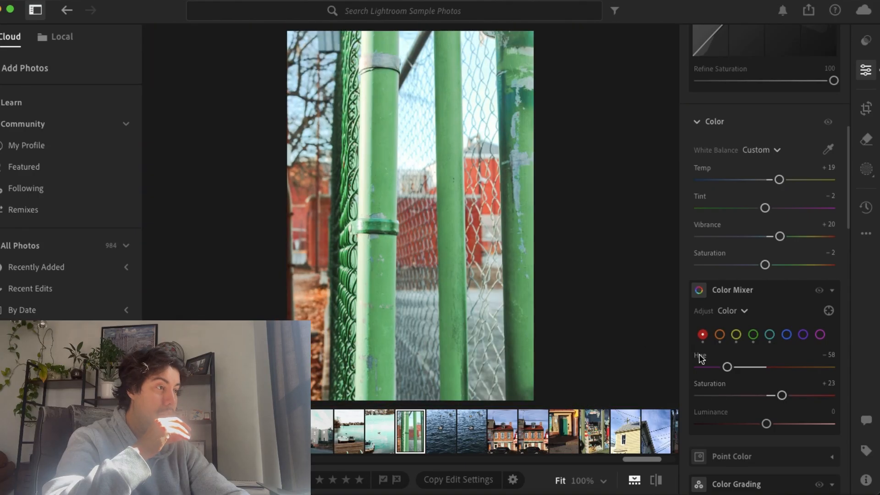
left_click_drag(817, 397, 764, 396)
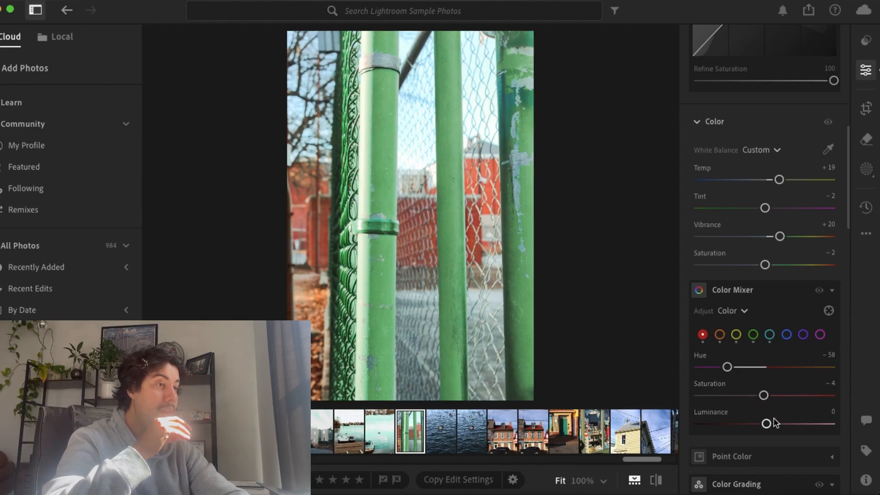
Shift the color mixer's green hue to about −54 and its blue hue to −66
scroll(771, 418, "down", 1)
left_click(753, 315)
left_click_drag(757, 351, 731, 348)
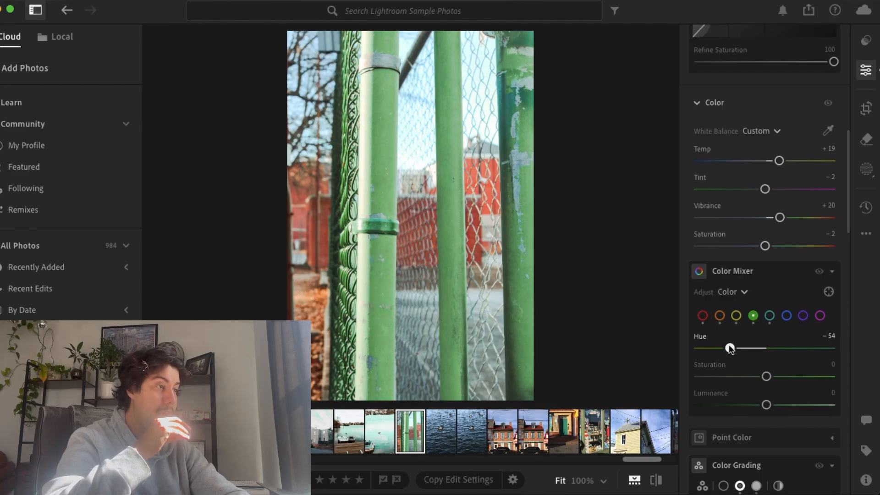
left_click(787, 317)
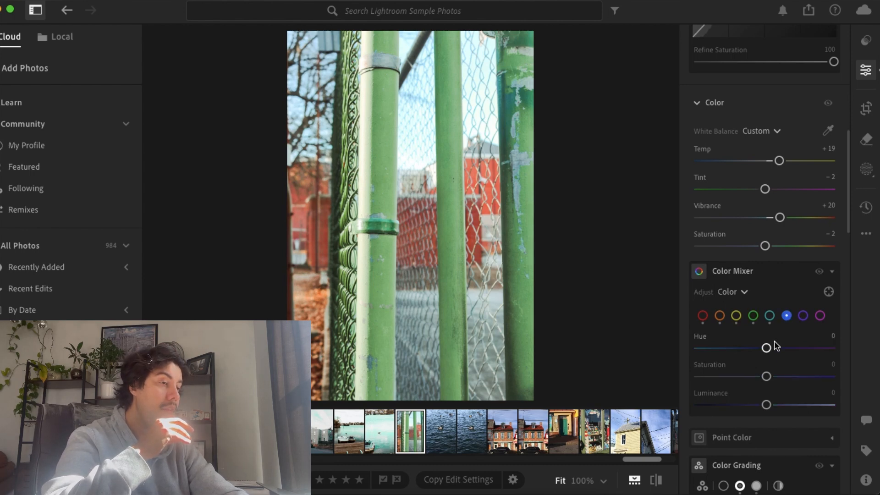
left_click_drag(767, 349, 723, 350)
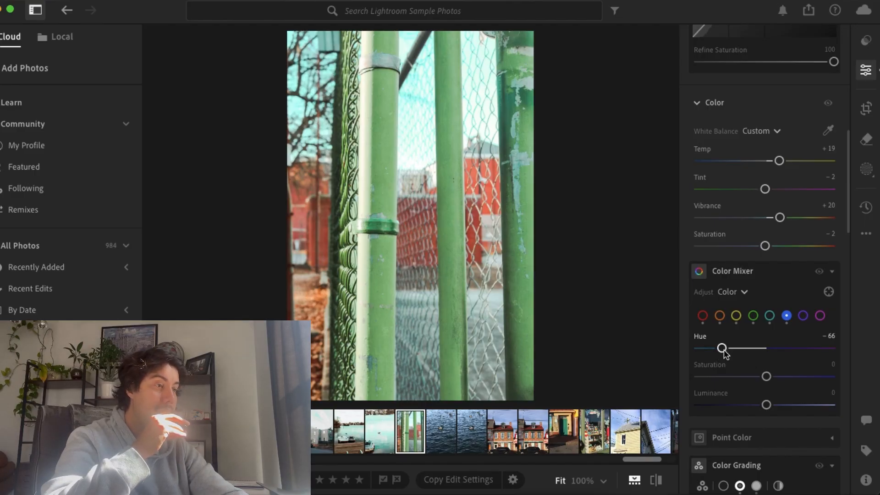
Set the fence photo's sharpening to 28 and its sharpening detail to 43, checking the pole's paint texture up close
scroll(724, 352, "down", 5)
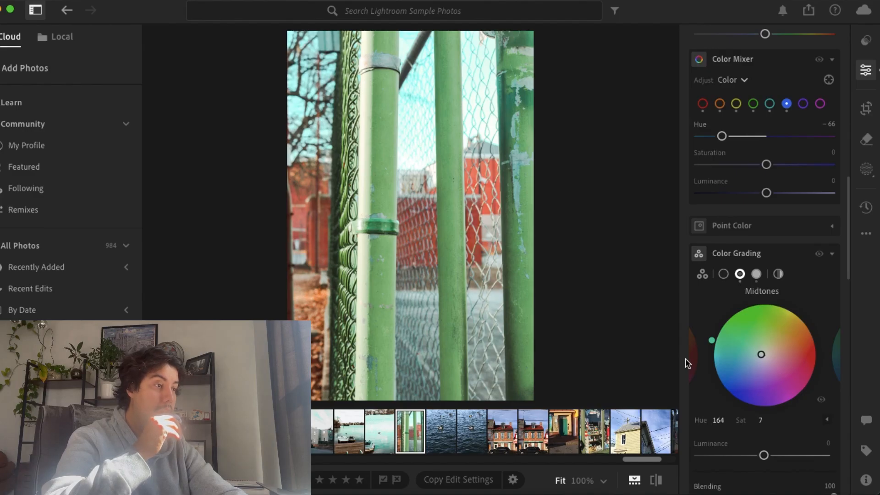
left_click(379, 237)
left_click(373, 204)
scroll(715, 335, "down", 10)
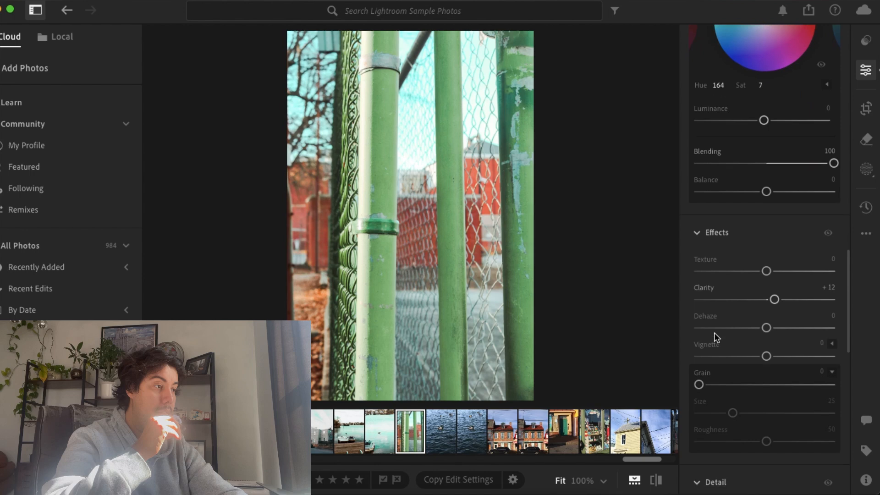
scroll(714, 331, "down", 2)
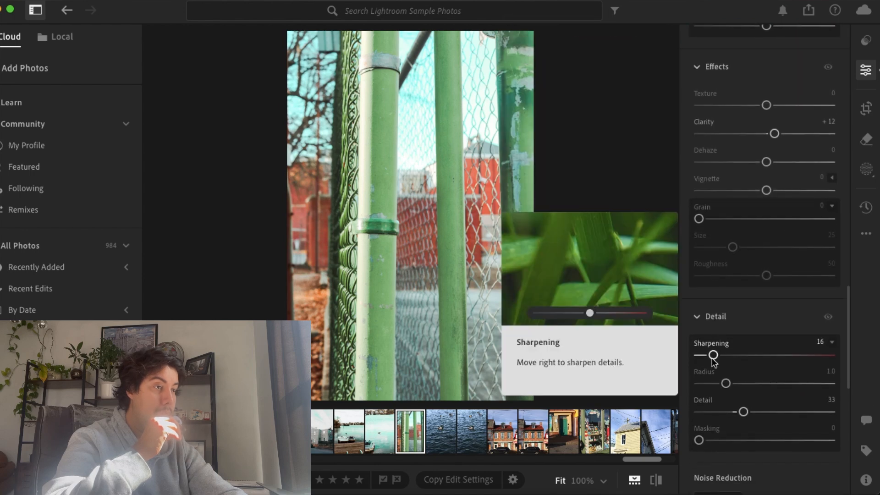
left_click_drag(721, 354, 724, 354)
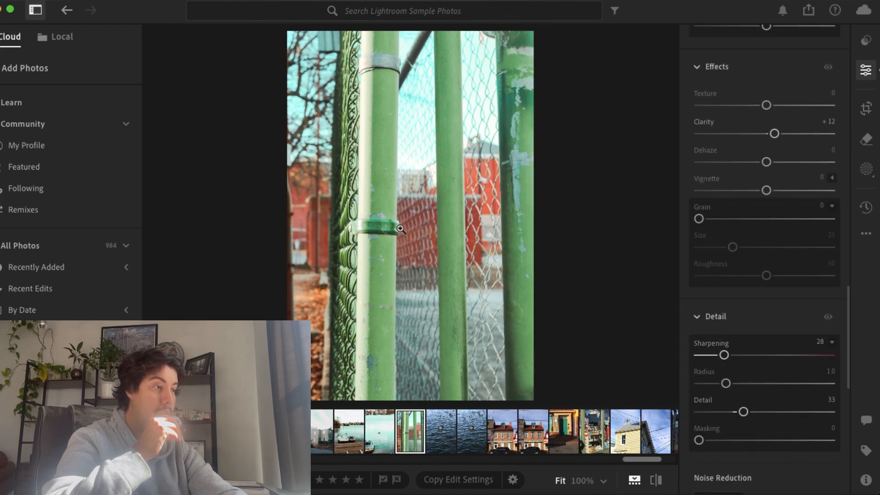
left_click(381, 220)
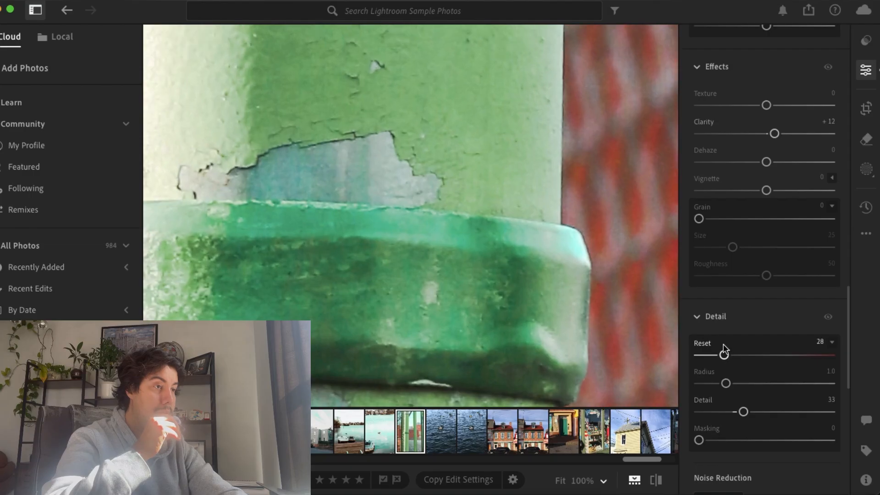
mouse_move(744, 412)
left_mouse_down()
mouse_move(834, 412)
mouse_move(757, 413)
left_mouse_up()
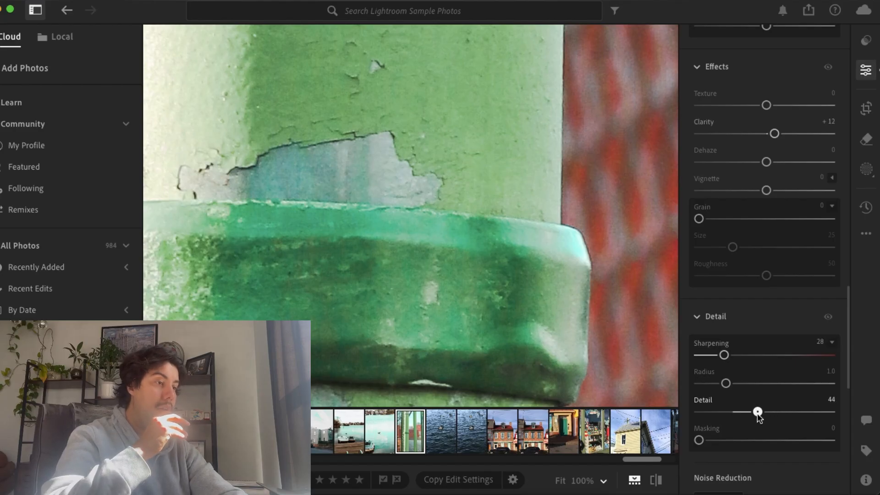
scroll(738, 433, "down", 2)
scroll(736, 434, "down", 3)
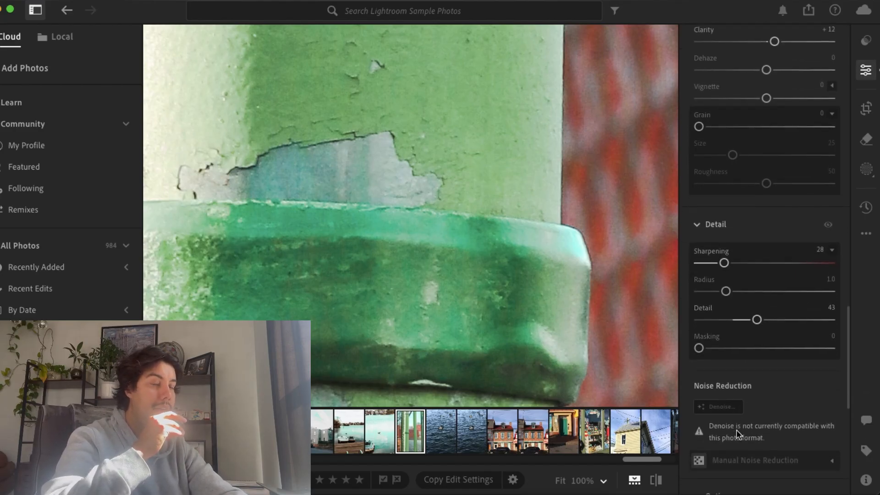
scroll(738, 433, "down", 3)
scroll(738, 433, "up", 15)
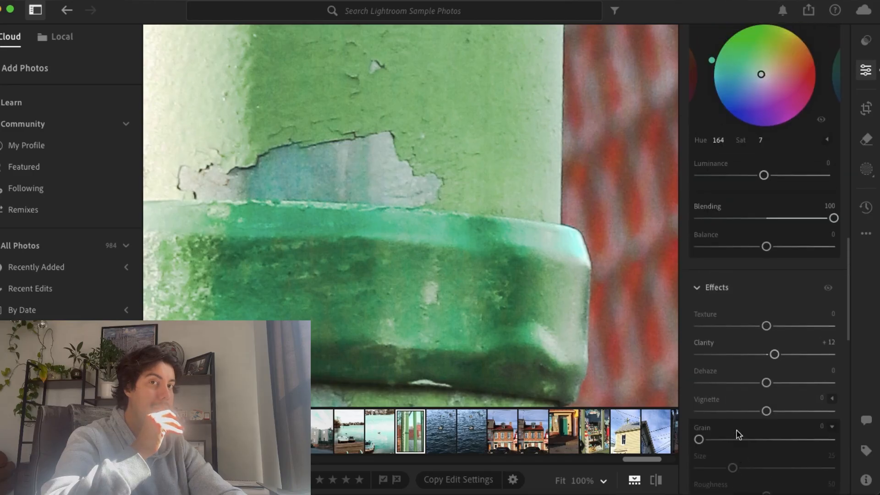
scroll(739, 434, "up", 3)
left_click(440, 294)
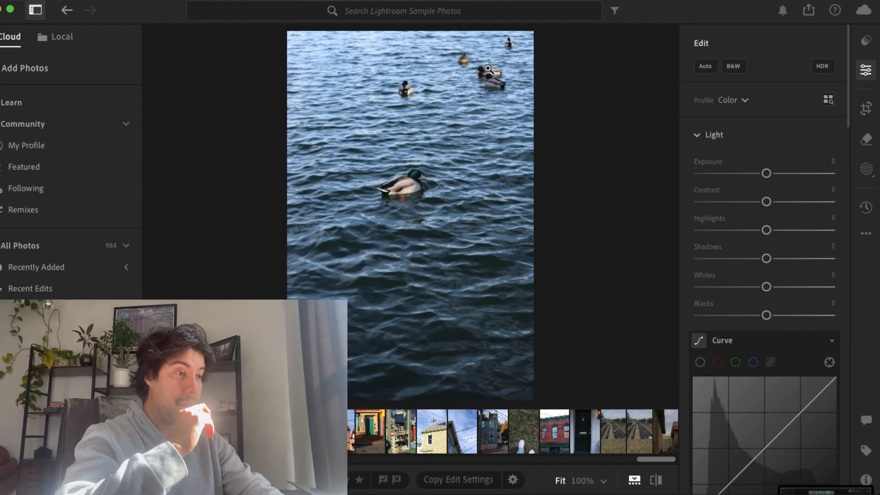
Apply the user preset listed directly below Cotton Candy Preset 4 2 to the duck photo and set its exposure to +1.21
left_click(866, 41)
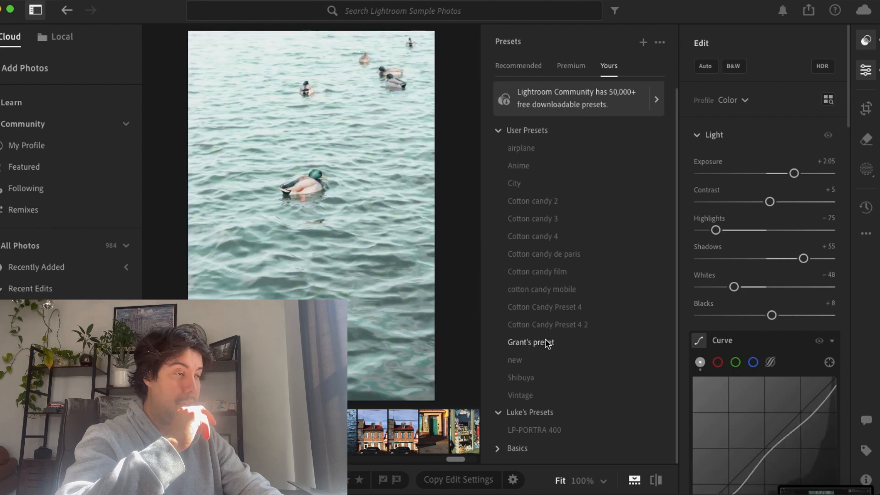
left_click(546, 340)
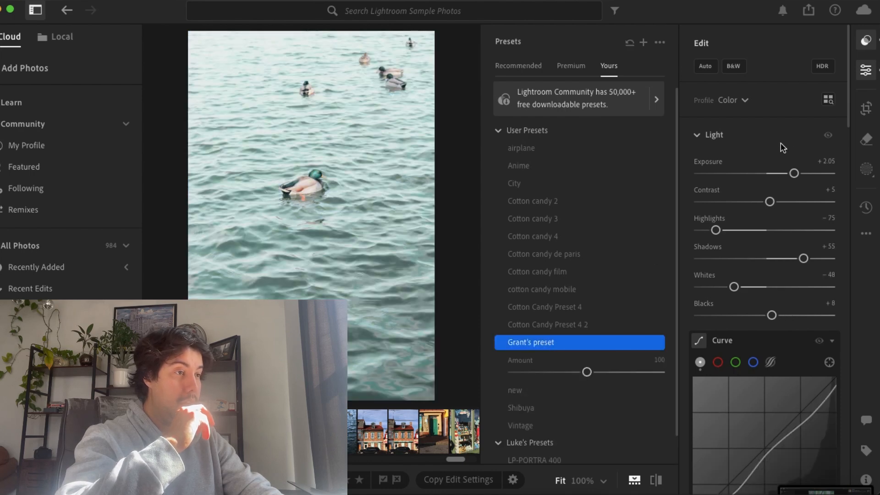
left_click(861, 46)
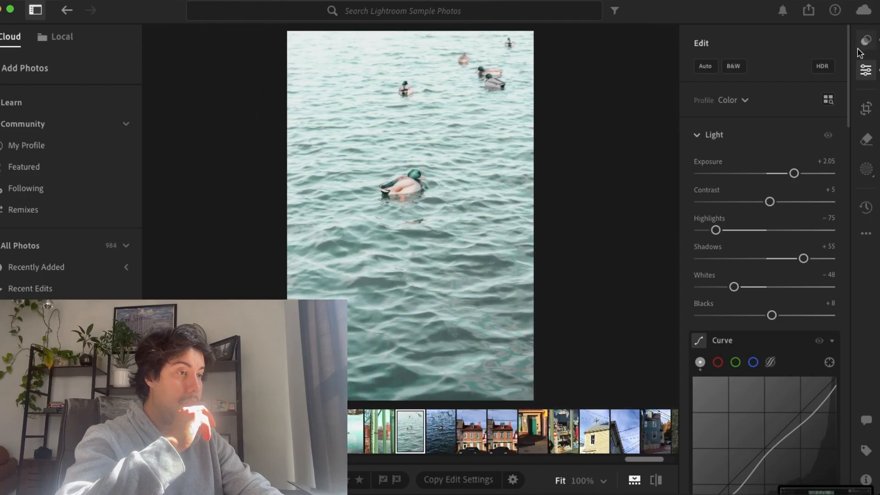
left_click_drag(778, 174, 783, 171)
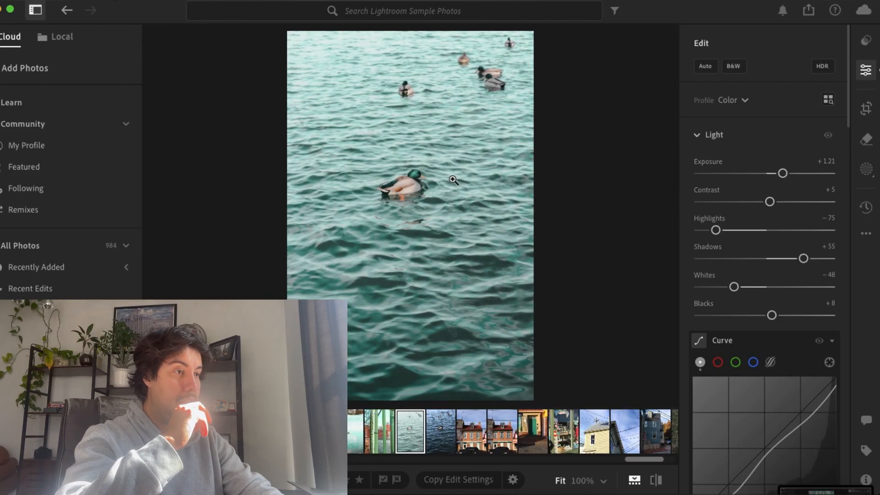
left_click(414, 179)
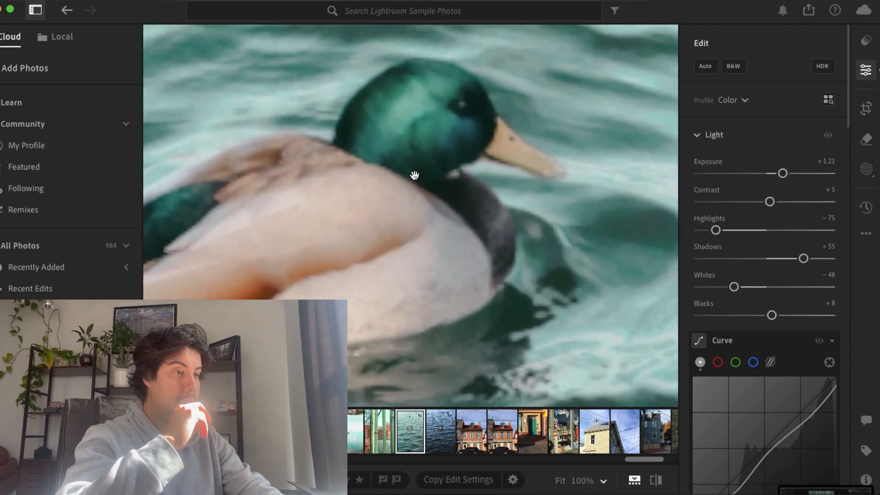
left_click(413, 175)
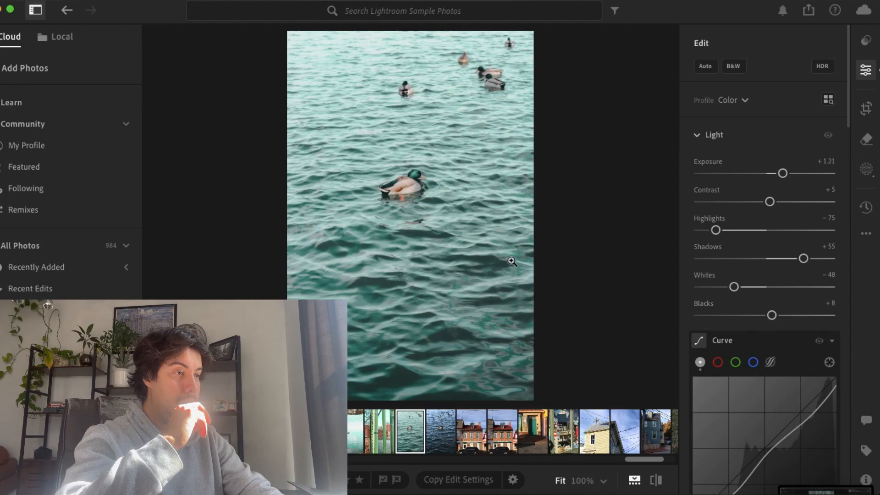
Crop the duck photo tighter, trimming the water along its bottom and sides while keeping the main duck near the middle and all other ducks in frame
left_click(866, 109)
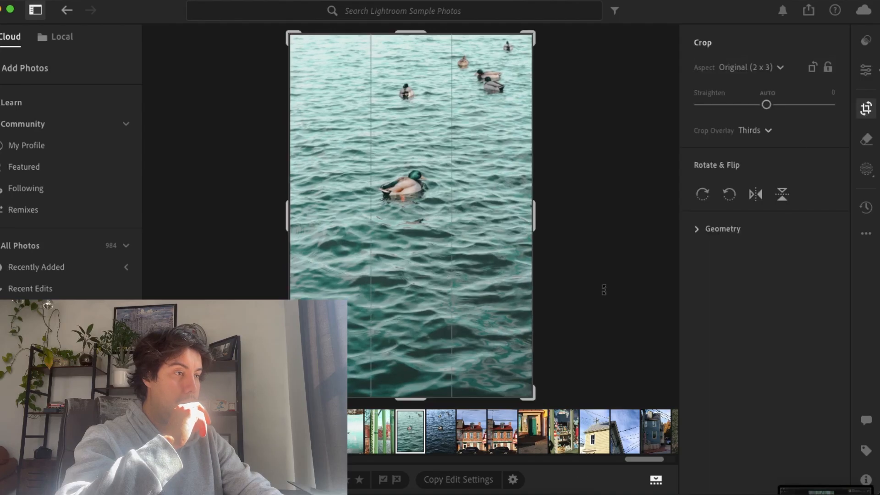
left_click_drag(532, 401, 529, 369)
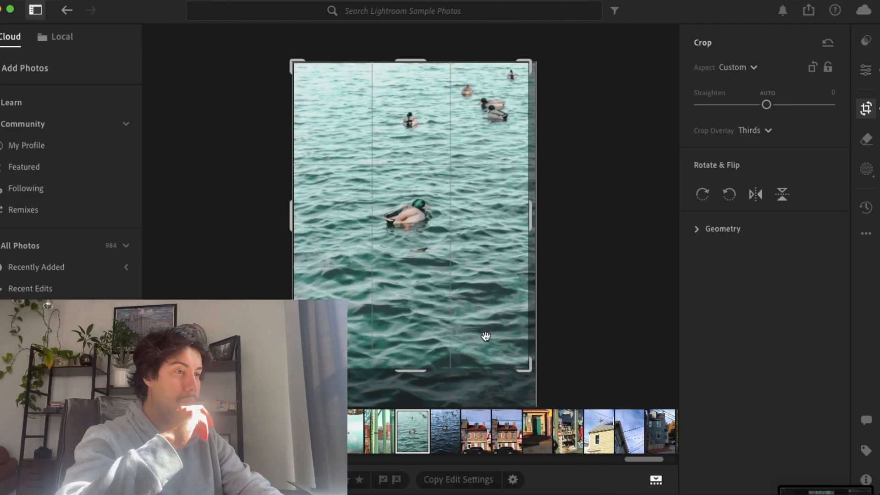
left_click_drag(477, 337, 471, 338)
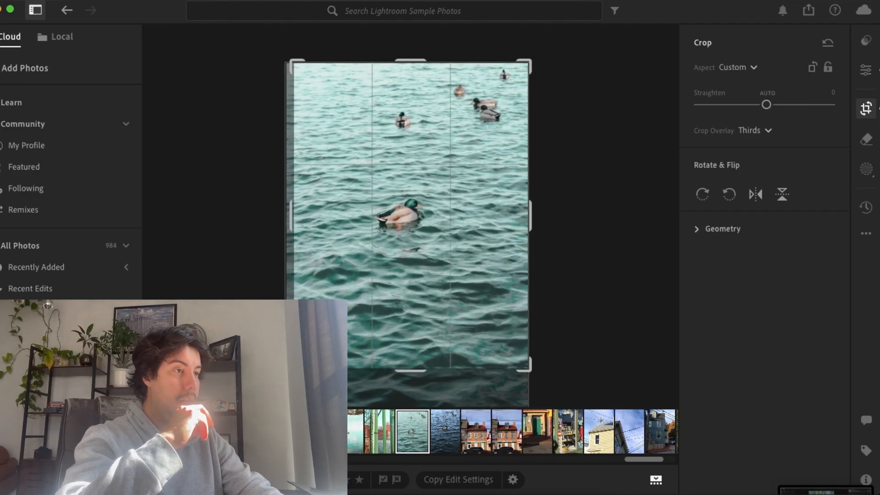
left_click_drag(294, 368, 304, 367)
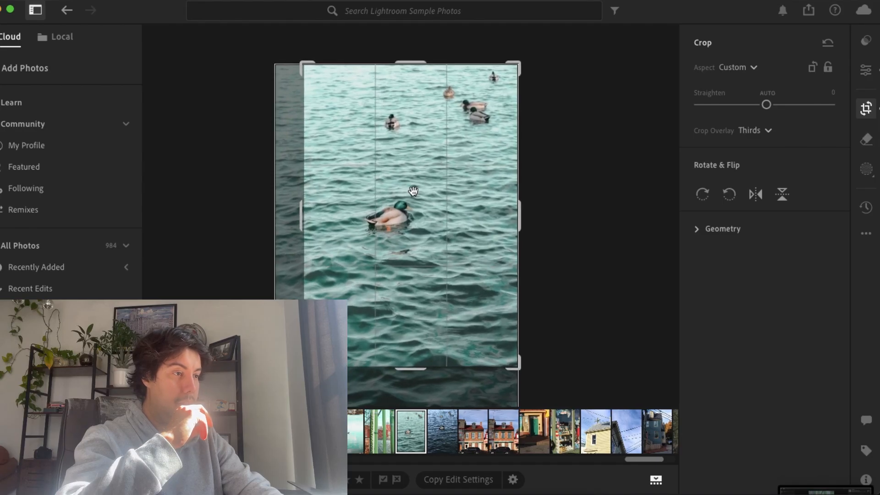
left_click_drag(413, 195, 418, 197)
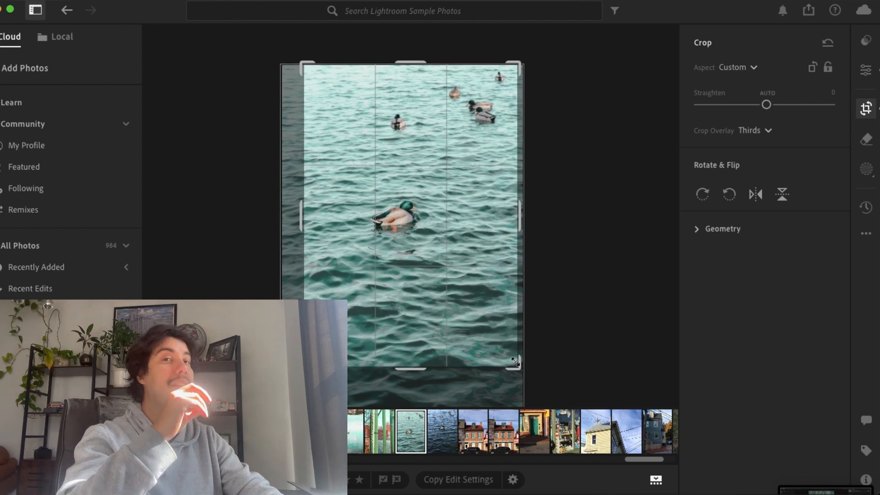
left_click_drag(513, 366, 515, 358)
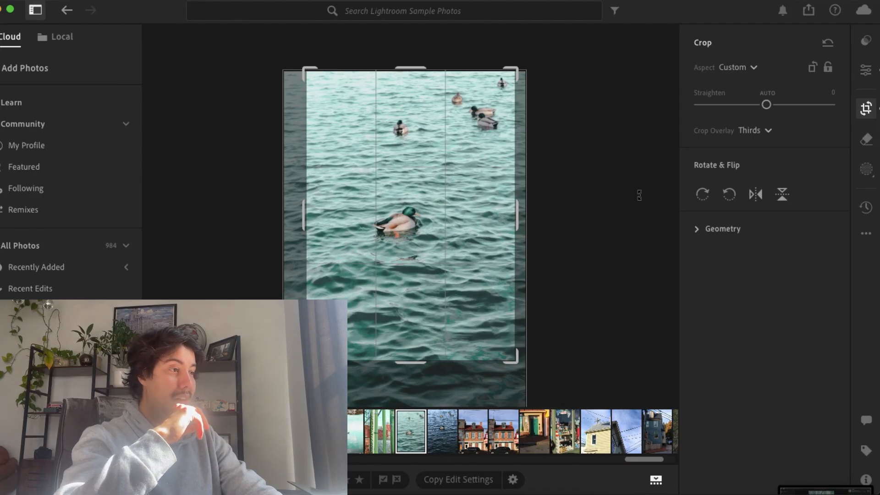
Finish the duck photo's crop and lower its shadows to −11
left_click(866, 109)
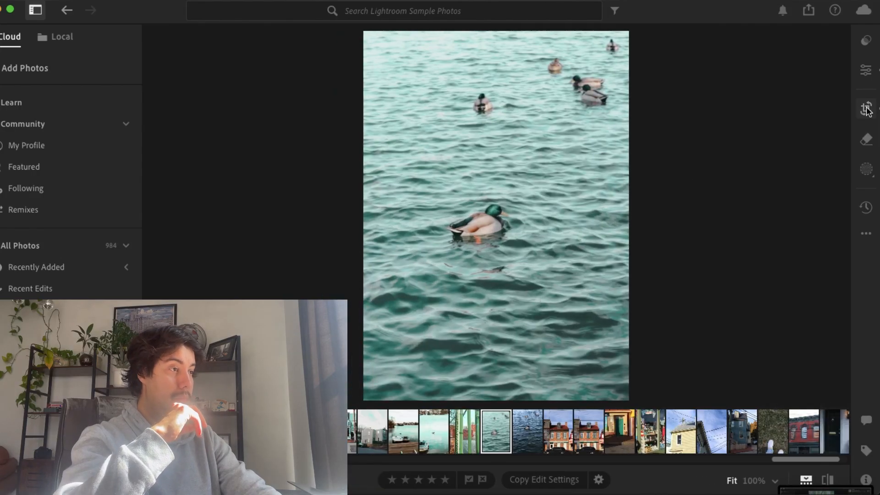
left_click(867, 71)
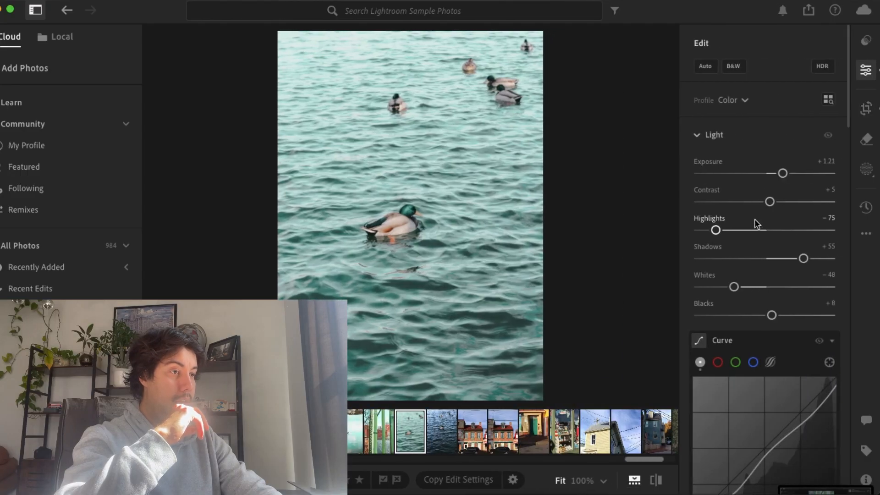
scroll(745, 291, "down", 1)
left_click(785, 216)
left_click_drag(780, 217, 759, 215)
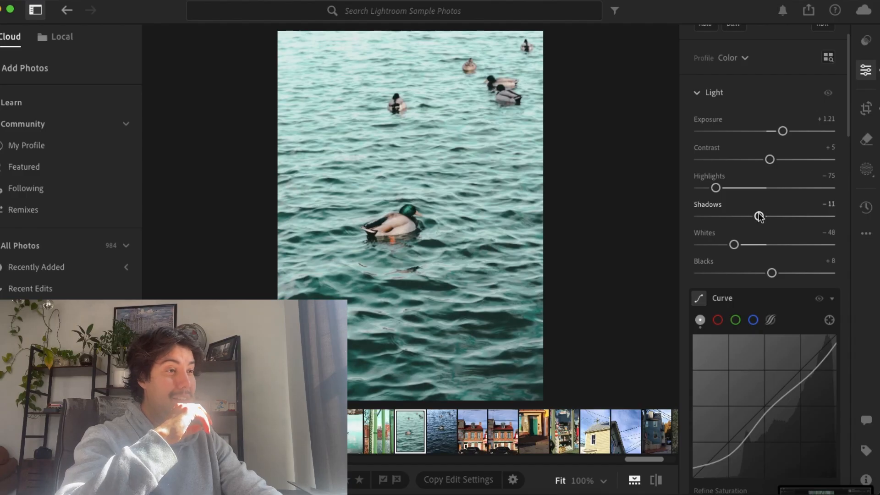
Set the color mixer's blue hue to −100 and blue saturation to −9 for the duck photo
scroll(759, 214, "down", 3)
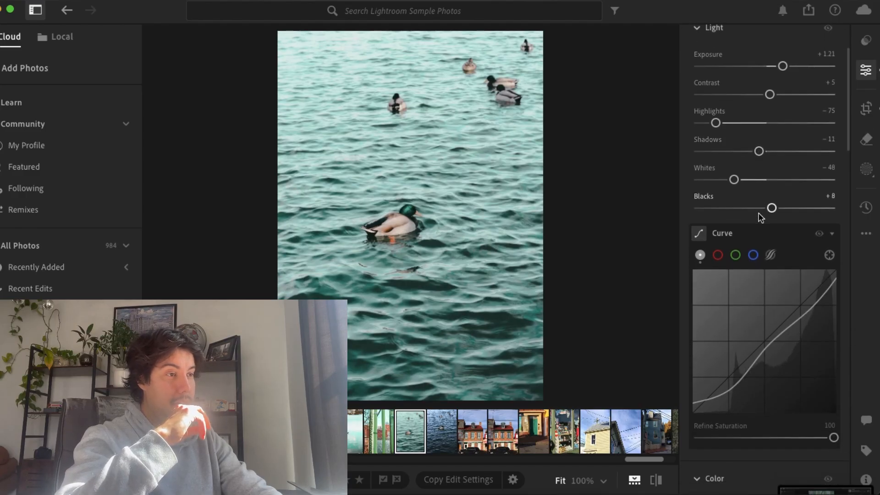
scroll(761, 218, "down", 2)
scroll(761, 218, "down", 6)
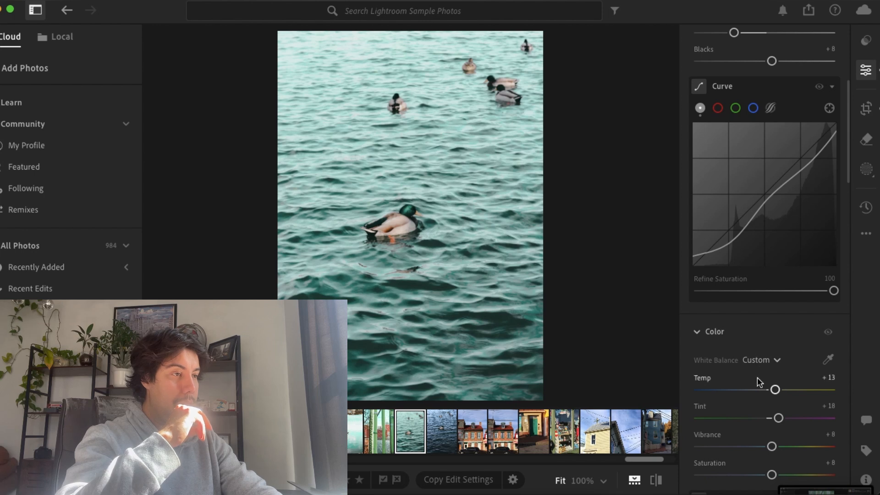
scroll(759, 377, "down", 4)
scroll(758, 378, "down", 4)
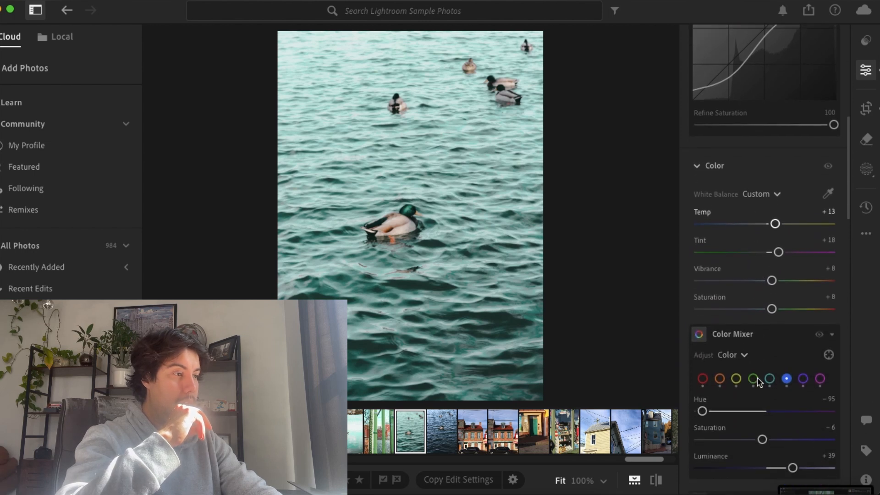
left_click_drag(702, 396, 683, 400)
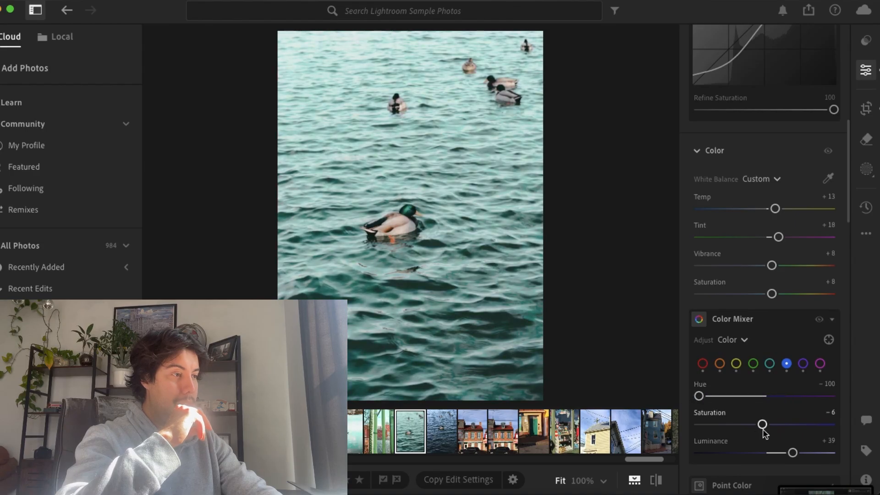
mouse_move(763, 426)
left_mouse_down()
mouse_move(814, 426)
mouse_move(742, 428)
mouse_move(764, 426)
left_mouse_up()
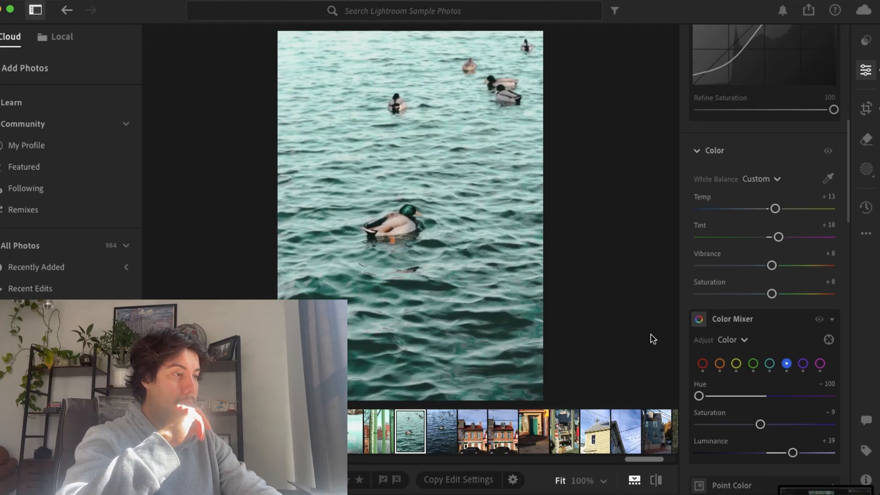
Grade the duck photo's shadows to hue 146, saturation 36 and luminance +26, checking the main duck's head up close
scroll(736, 373, "down", 5)
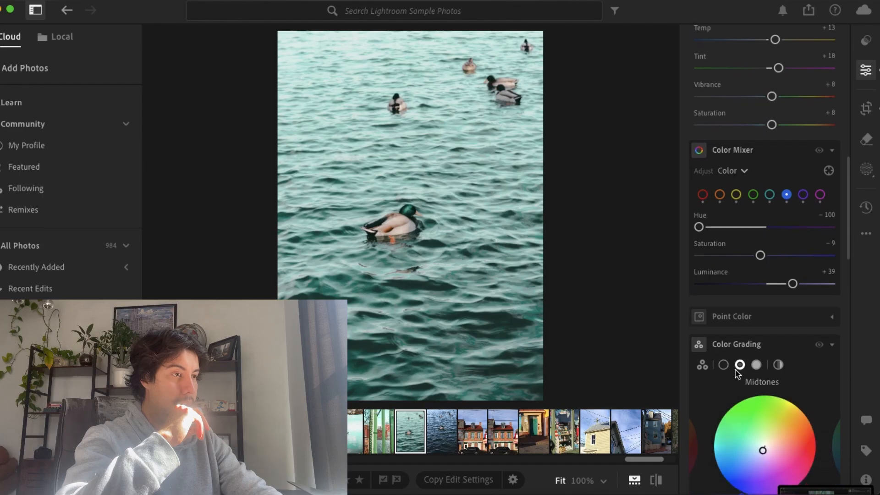
scroll(736, 372, "down", 1)
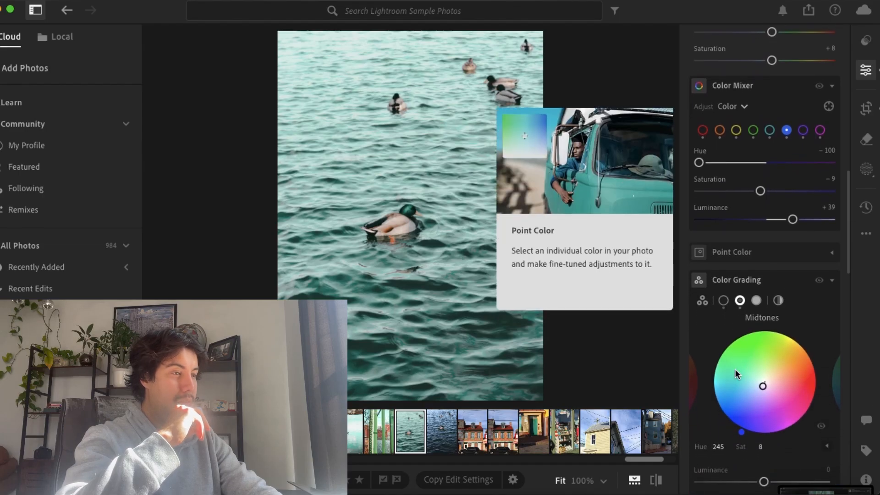
left_click(723, 301)
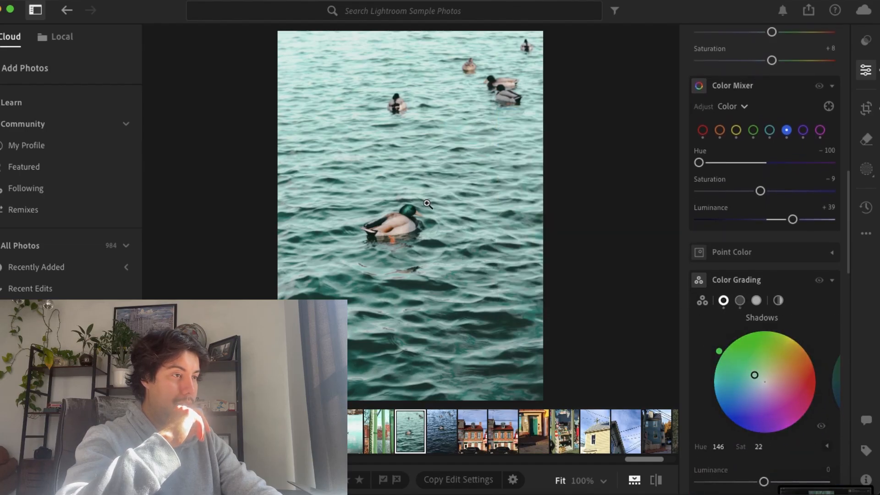
left_click(401, 221)
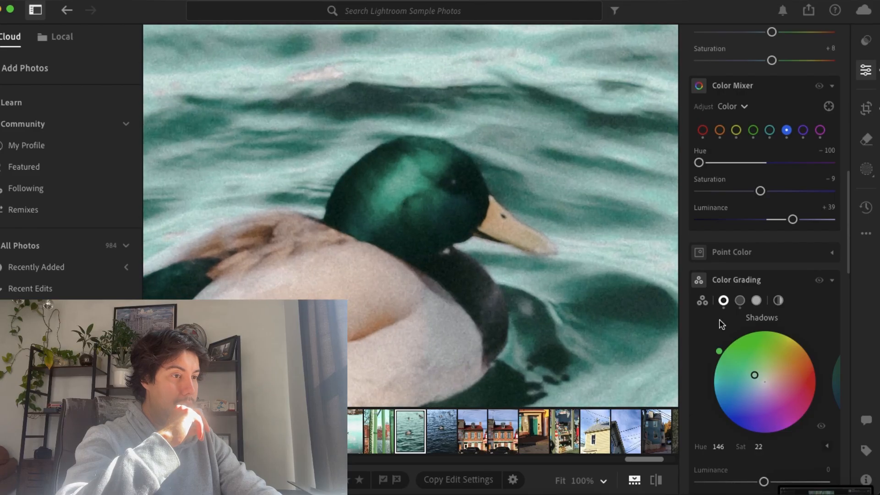
mouse_move(755, 375)
left_mouse_down()
mouse_move(743, 366)
mouse_move(750, 372)
left_mouse_up()
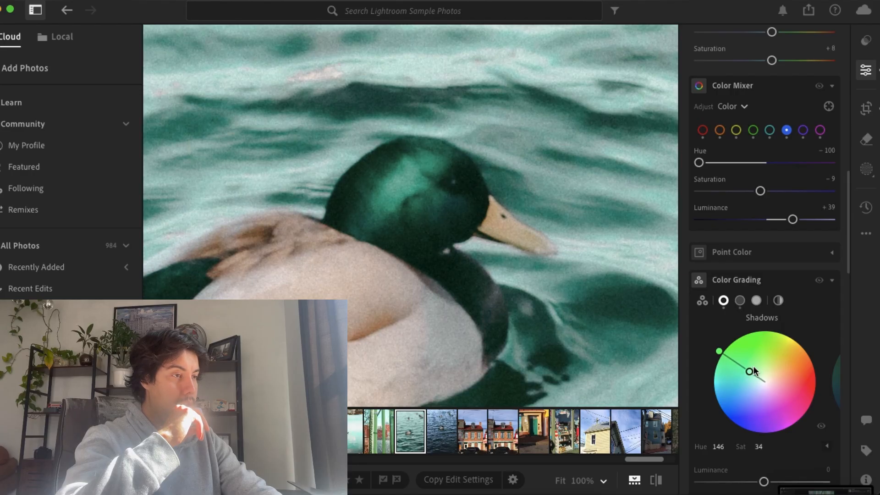
left_click(554, 289)
left_click(554, 289)
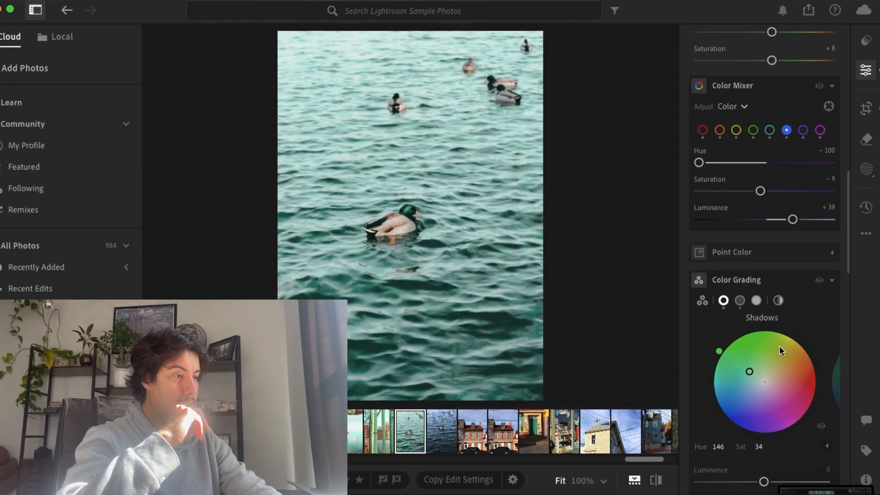
mouse_move(750, 373)
left_mouse_down()
mouse_move(738, 366)
mouse_move(749, 372)
left_mouse_up()
scroll(750, 372, "down", 3)
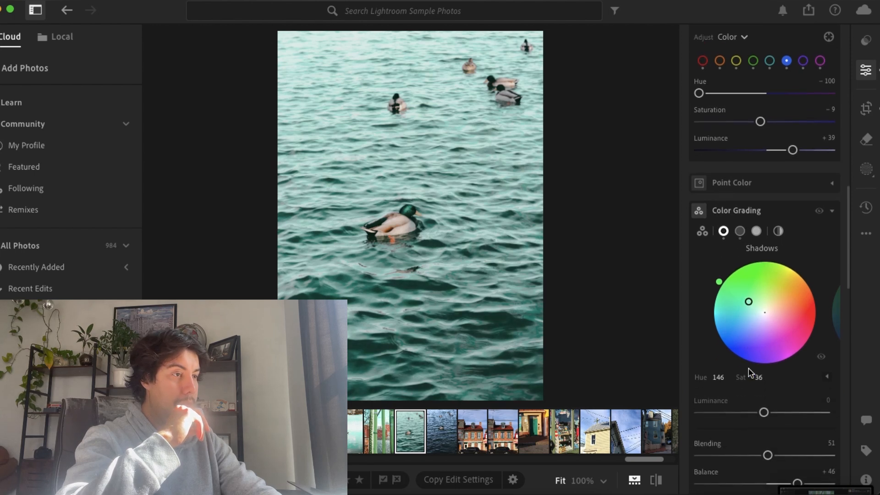
mouse_move(764, 411)
left_mouse_down()
mouse_move(823, 415)
mouse_move(703, 413)
mouse_move(831, 415)
mouse_move(760, 412)
mouse_move(781, 410)
left_mouse_up()
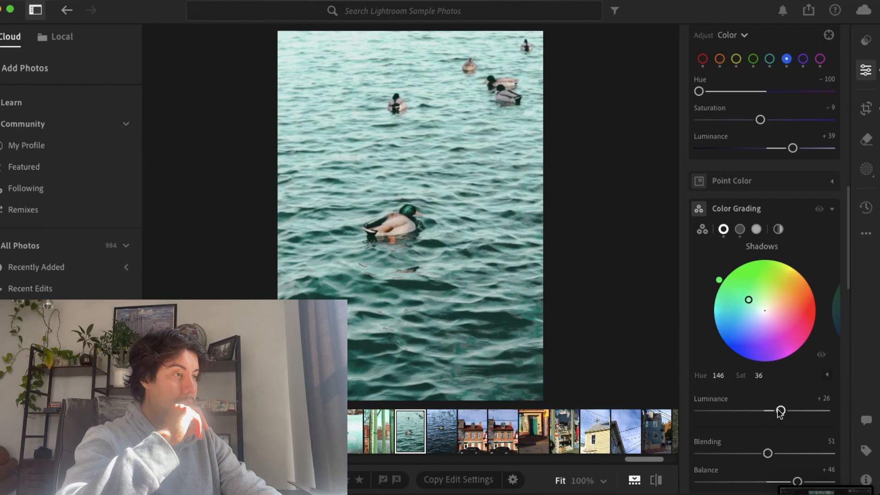
scroll(771, 454, "down", 2)
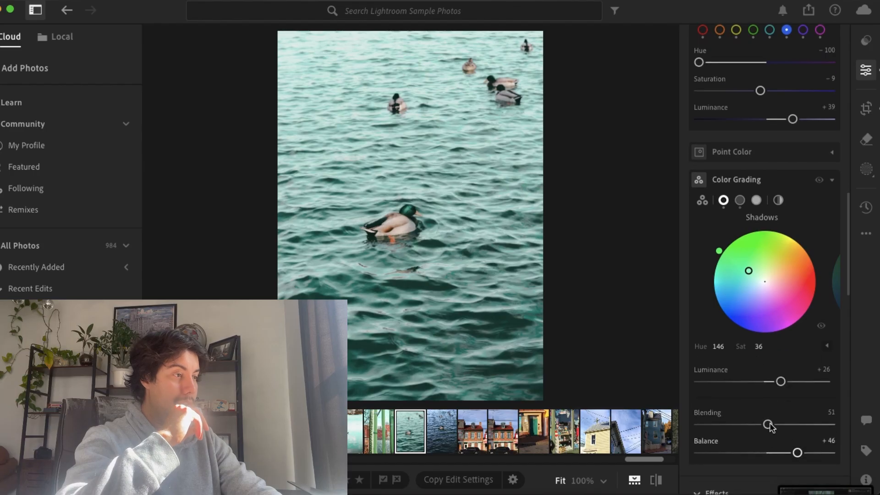
Grade the duck photo's highlights to hue 35, saturation 16 and luminance −1, and set the grading blend to 60
left_click(740, 200)
left_click(757, 201)
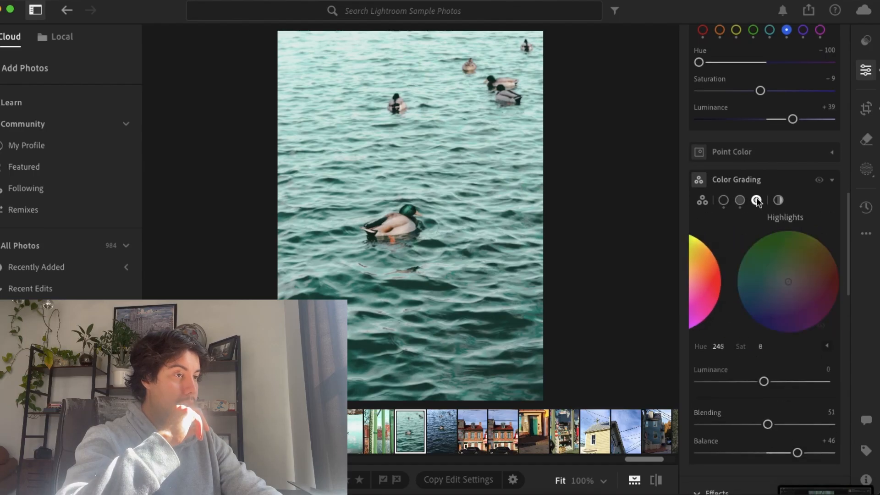
mouse_move(766, 281)
left_mouse_down()
mouse_move(745, 288)
mouse_move(772, 275)
left_mouse_up()
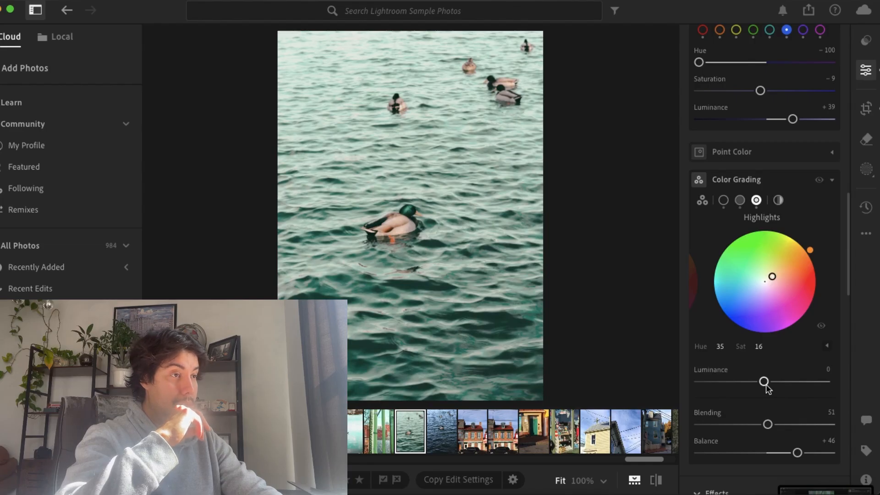
mouse_move(768, 389)
mouse_move(769, 389)
left_mouse_down()
mouse_move(748, 386)
mouse_move(785, 385)
mouse_move(766, 383)
left_mouse_up()
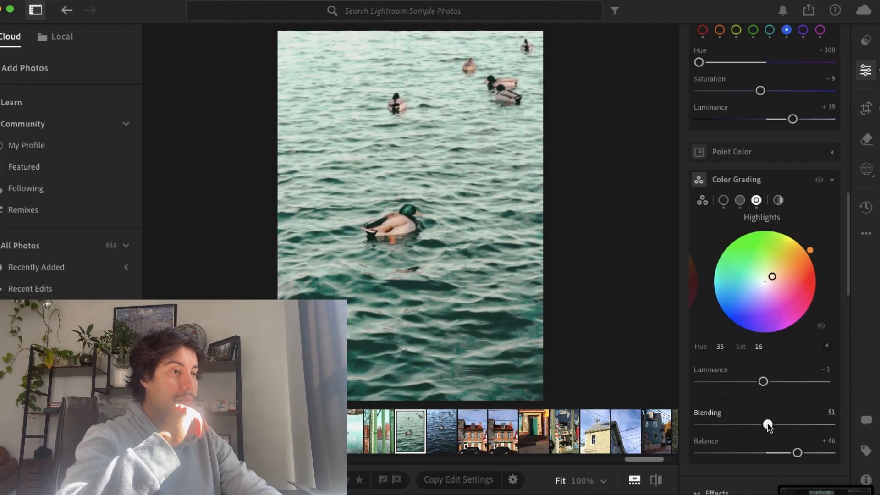
left_click_drag(725, 423, 780, 419)
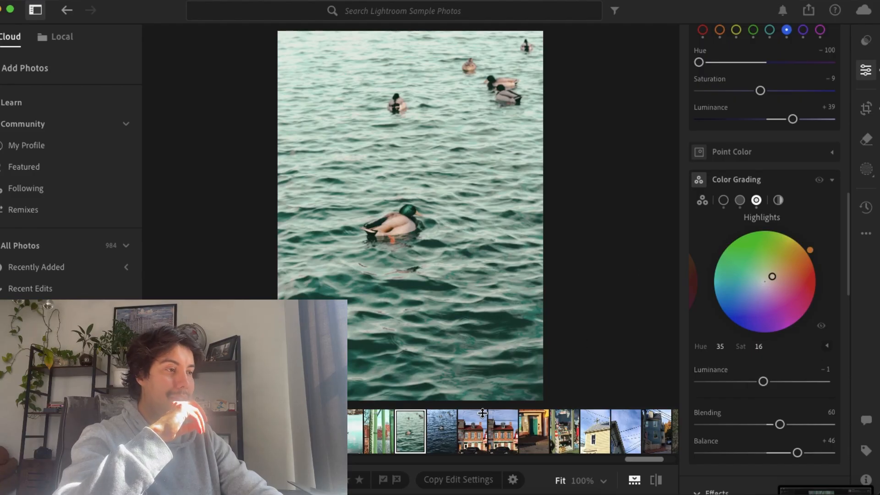
Crop the first brick building photo to its full width and top, cutting off the bar sign, ground floor and parked car
left_click(455, 442)
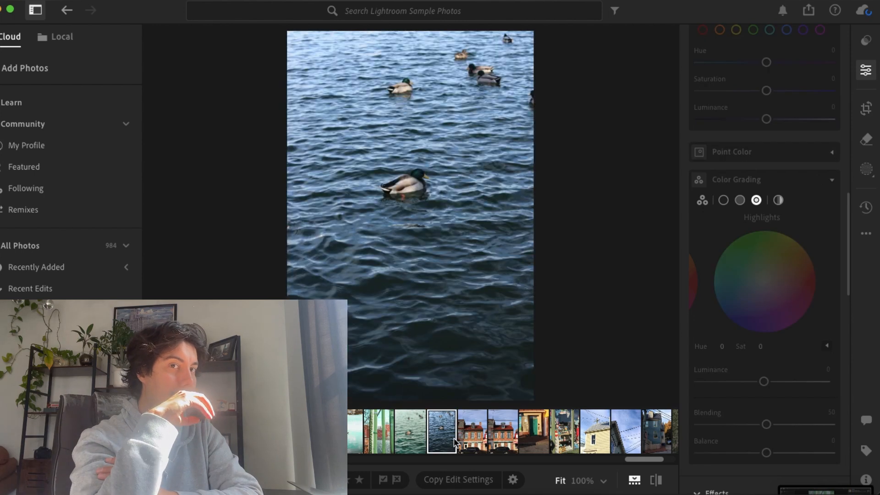
left_click(471, 440)
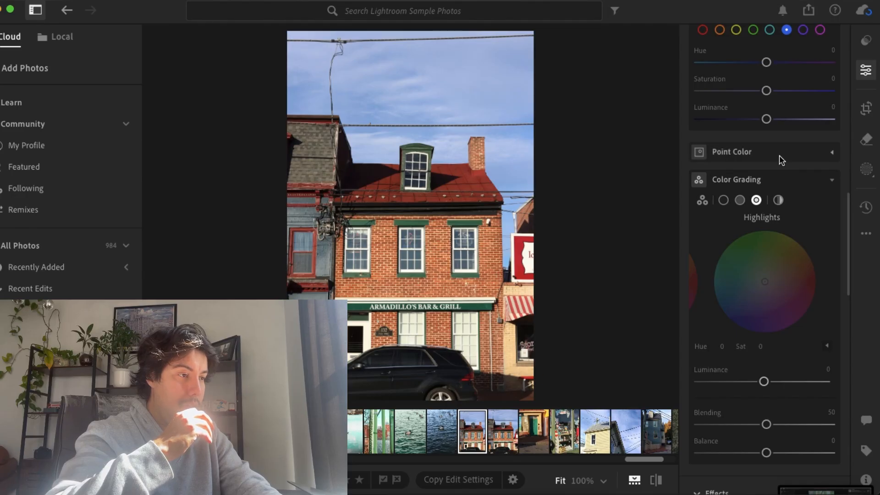
left_click(867, 107)
left_click_drag(529, 394, 474, 286)
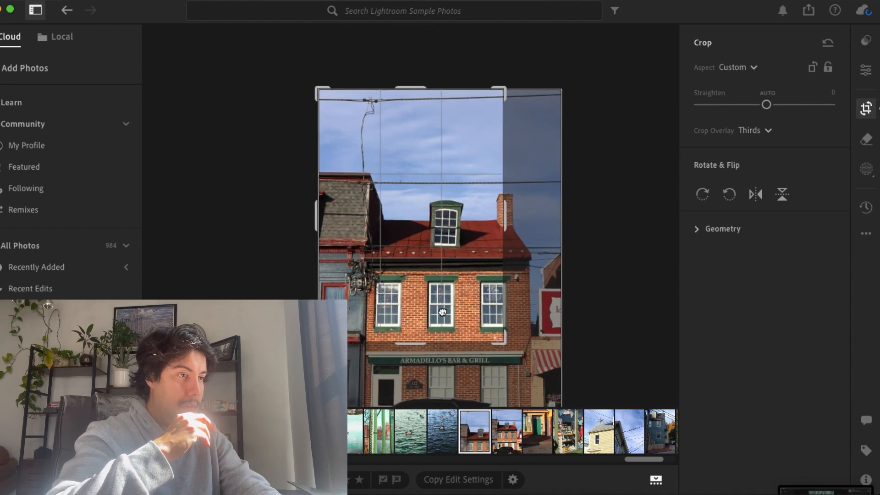
left_click_drag(475, 308, 442, 306)
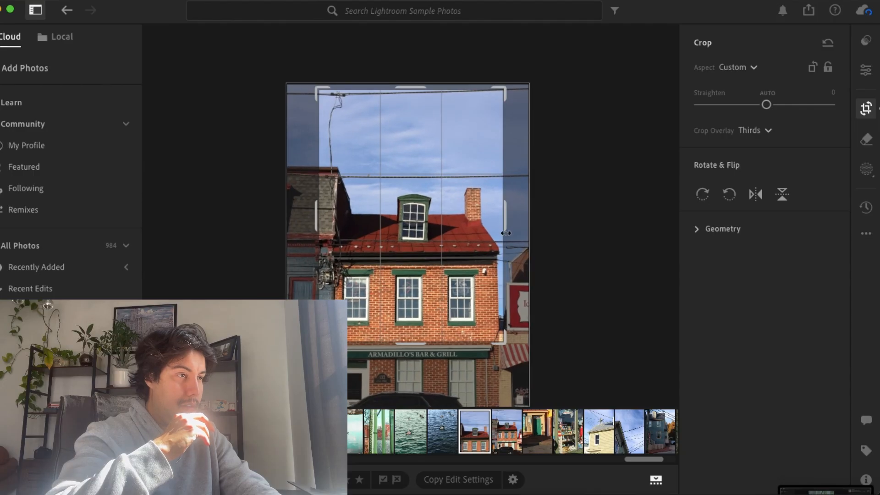
left_click_drag(505, 228, 537, 225)
left_click_drag(318, 222, 277, 219)
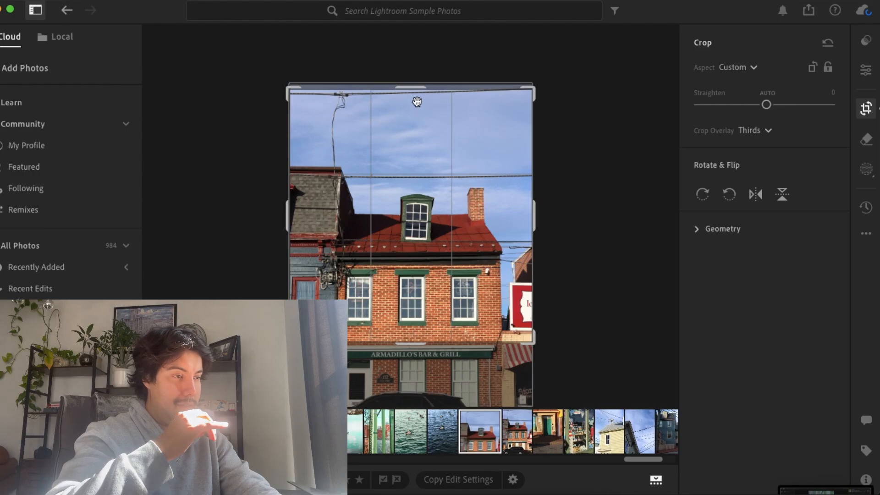
left_click_drag(415, 90, 417, 81)
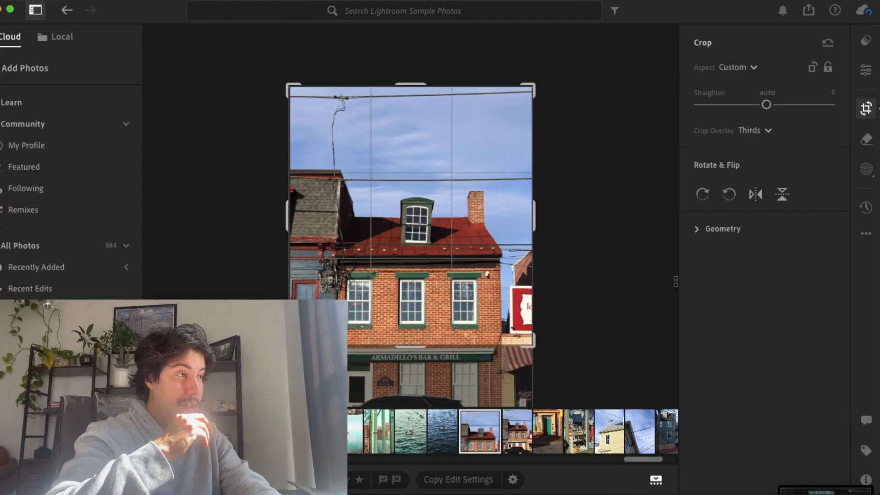
left_click(866, 112)
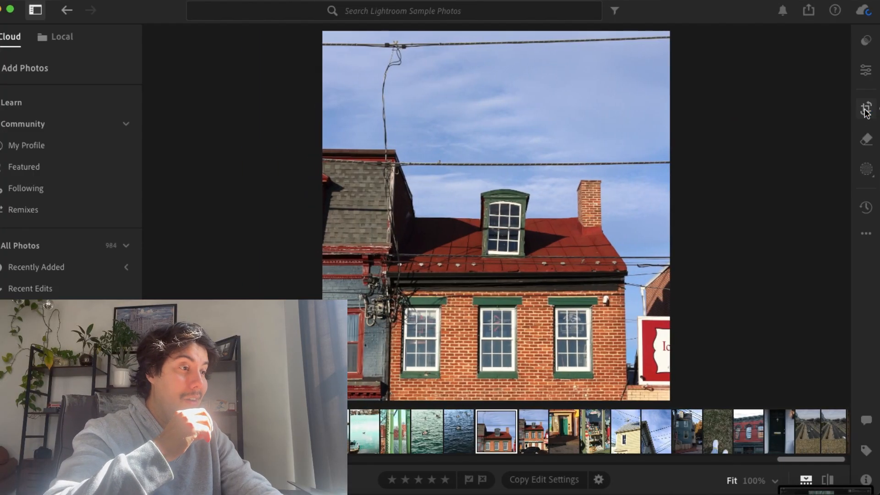
Compare user presets such as Cotton candy film and Shibuya on the brick building photo and apply the one directly below Cotton Candy Preset 4 2
left_click(867, 71)
left_click(867, 45)
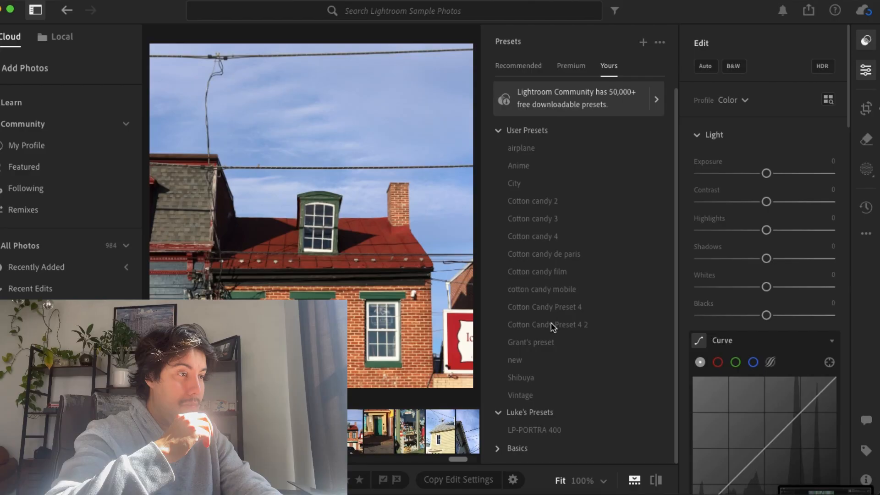
left_click(540, 345)
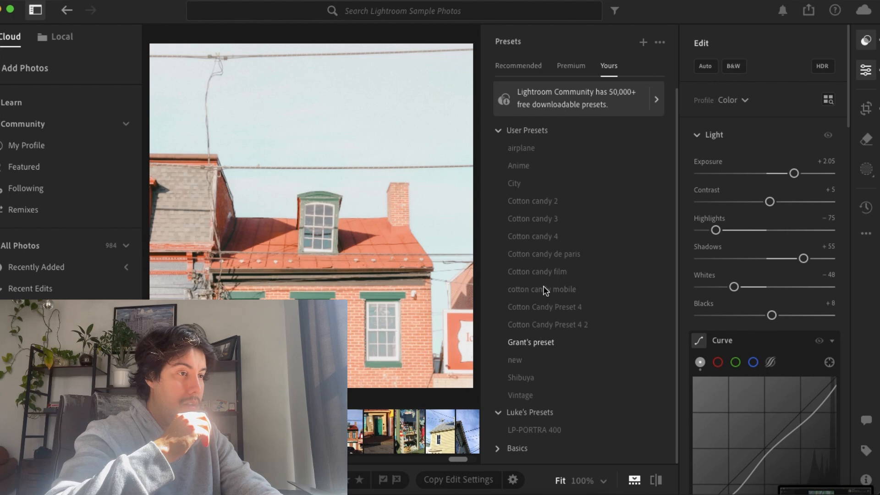
left_click(544, 274)
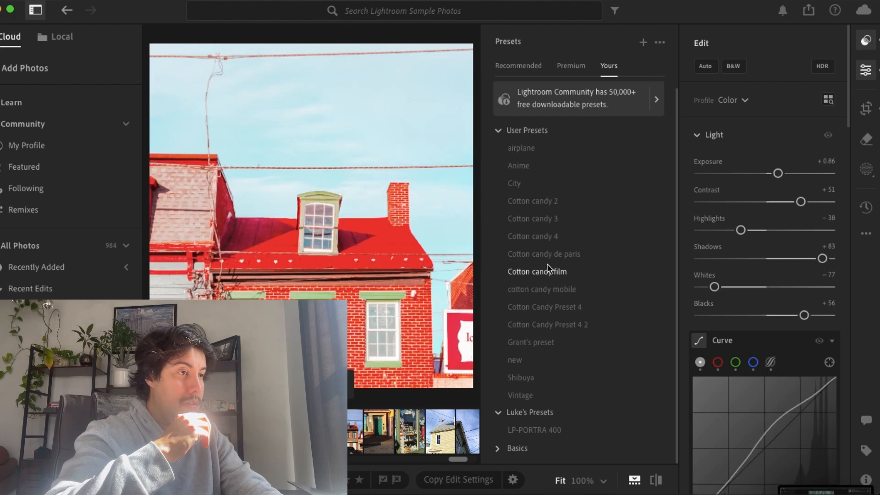
left_click(548, 258)
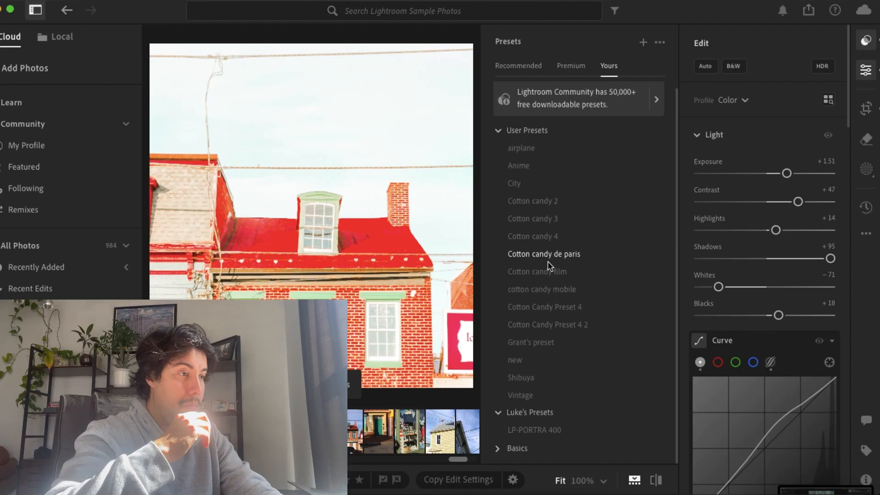
left_click(524, 379)
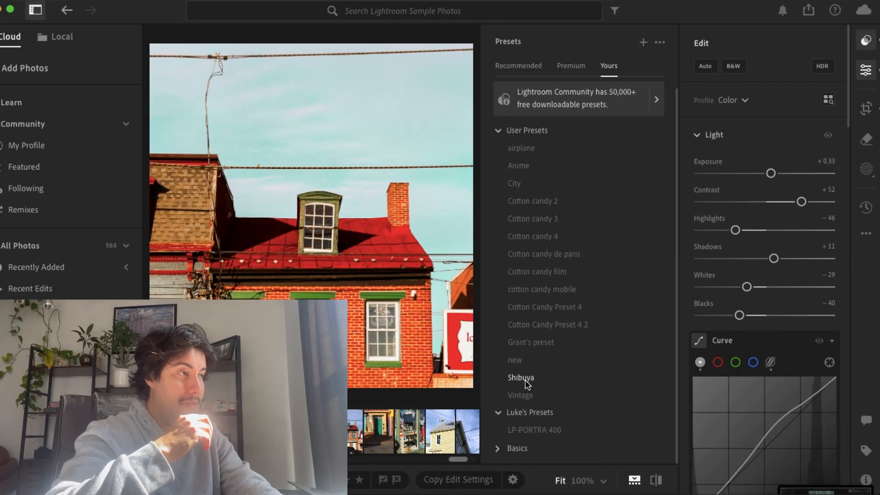
left_click(536, 341)
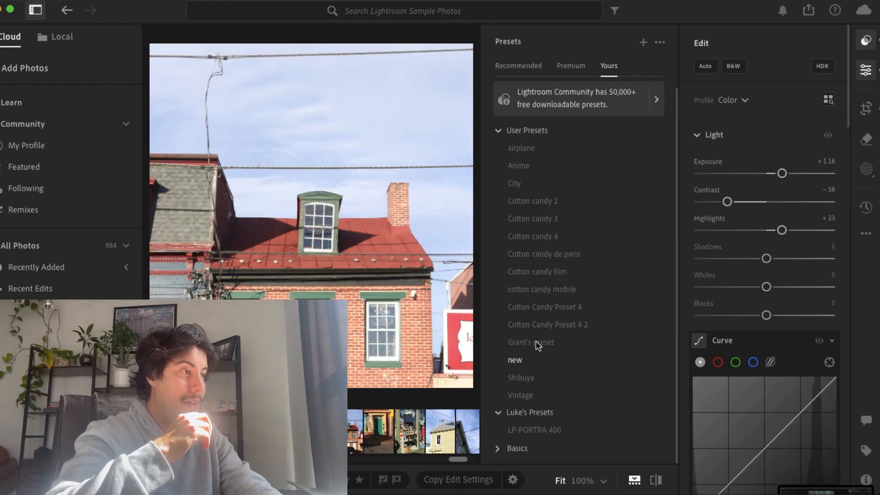
left_click(535, 342)
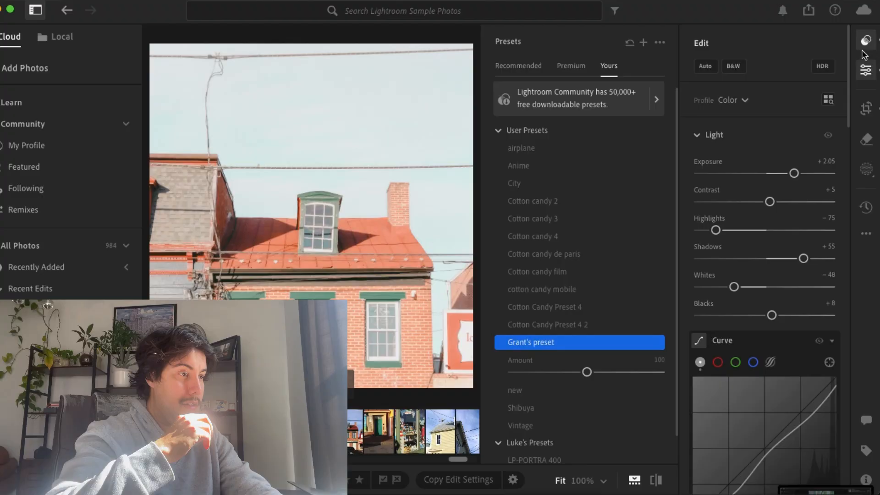
Set the brick building photo's exposure to +0.51, contrast +28, highlights −68, shadows +37, whites −69 and blacks −22
left_click(858, 69)
left_click_drag(795, 174, 788, 205)
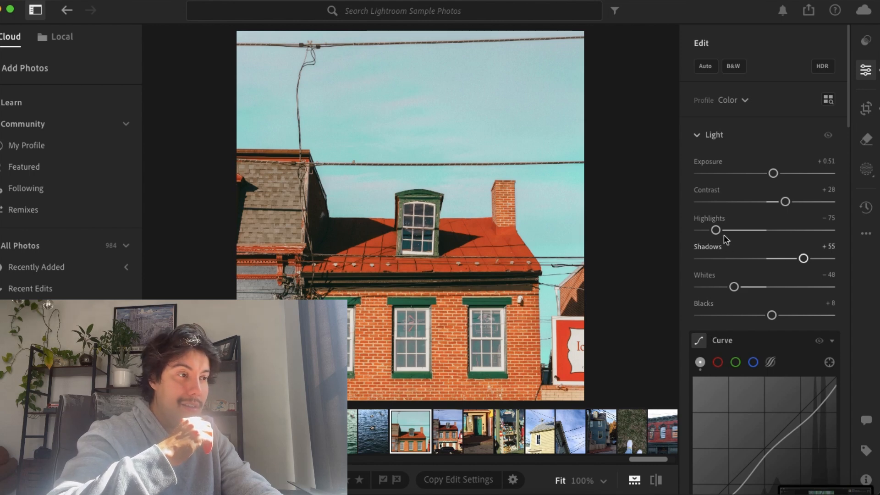
mouse_move(715, 229)
left_mouse_down()
mouse_move(763, 230)
mouse_move(721, 230)
left_mouse_up()
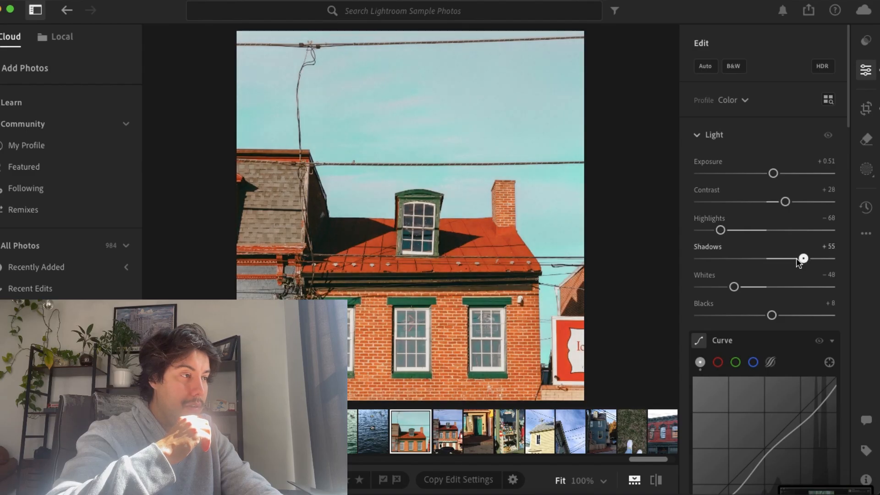
left_click_drag(797, 260, 752, 260)
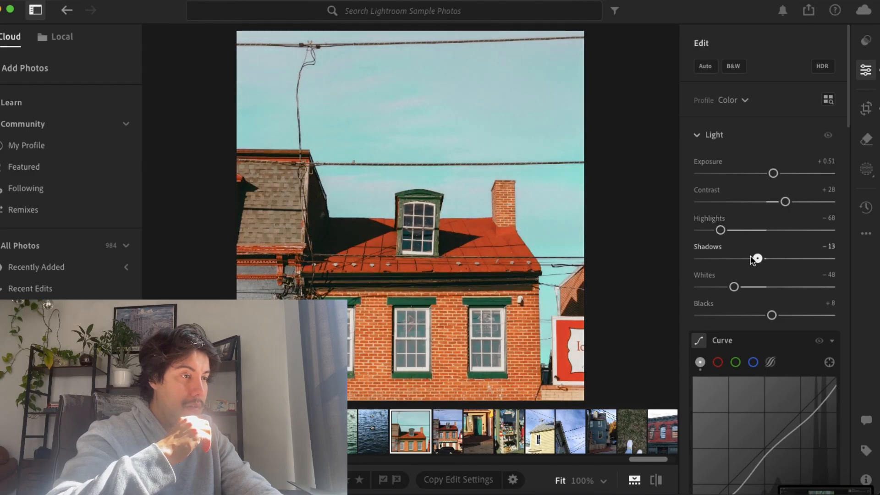
left_click_drag(809, 260, 787, 264)
mouse_move(734, 287)
left_mouse_down()
mouse_move(825, 285)
mouse_move(720, 286)
left_mouse_up()
mouse_move(773, 316)
left_mouse_down()
mouse_move(701, 315)
mouse_move(764, 316)
left_mouse_up()
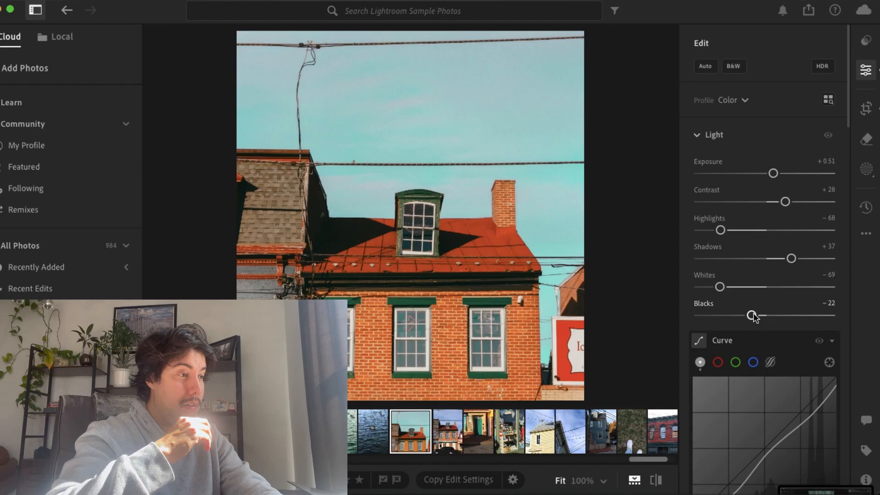
Set the red hue to −4 and red saturation to +10 in the brick building photo's color mixer
scroll(754, 317, "down", 8)
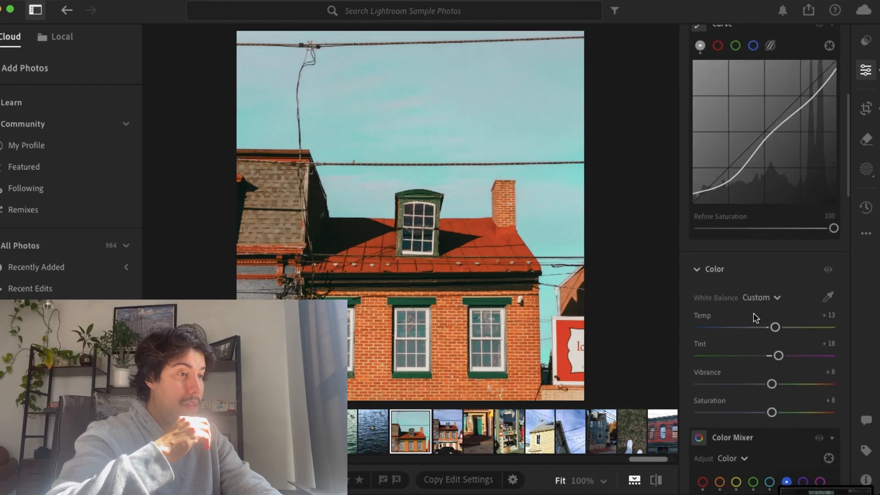
scroll(757, 318, "up", 3)
scroll(756, 318, "down", 5)
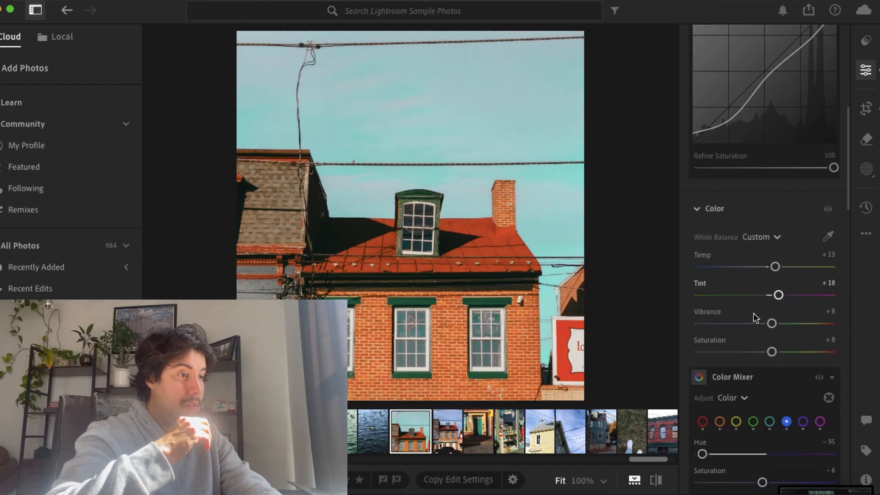
scroll(756, 318, "down", 2)
left_click(719, 355)
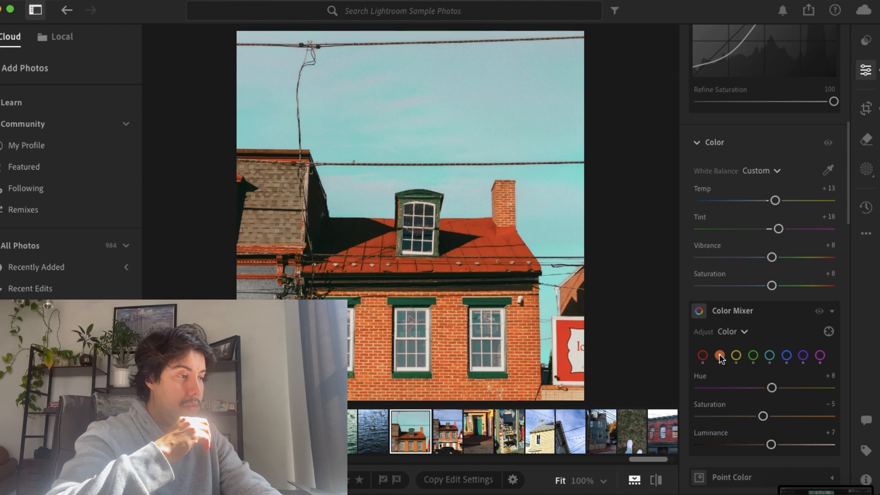
left_click(703, 357)
mouse_move(773, 388)
left_mouse_down()
mouse_move(742, 388)
mouse_move(764, 387)
left_mouse_up()
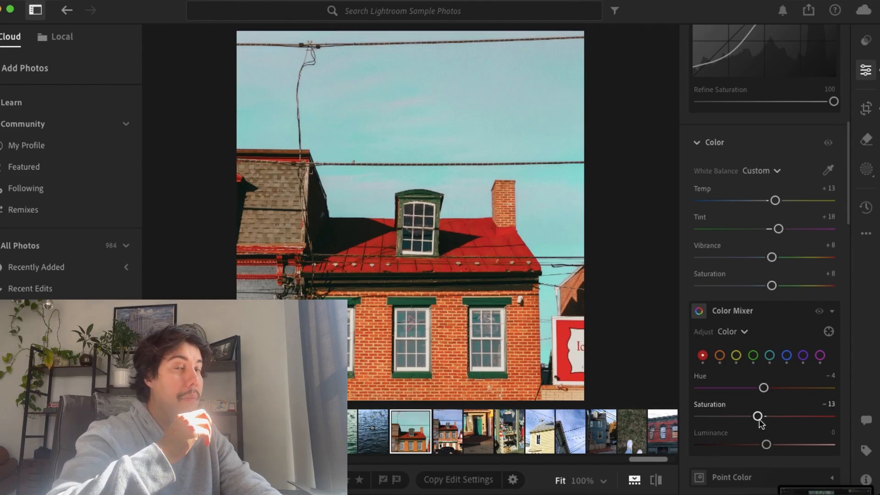
left_click_drag(759, 419, 795, 403)
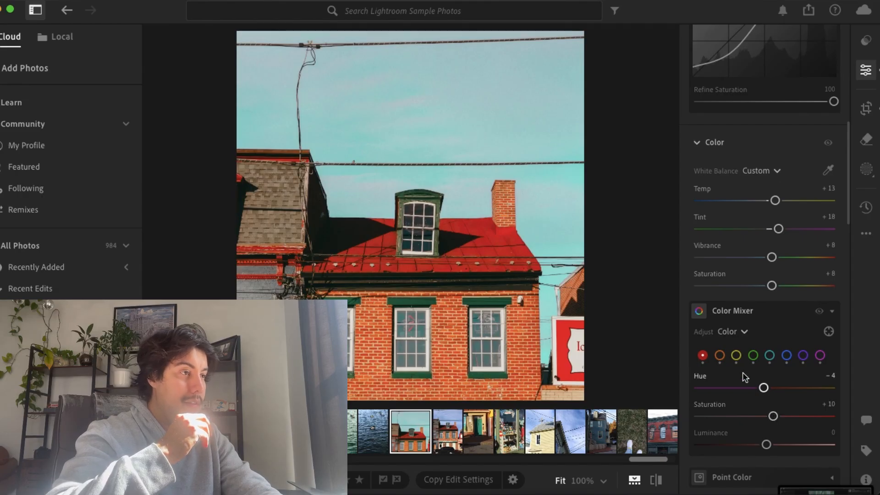
Set the blue hue to −100 and blue saturation to −5 in the brick building photo's color mixer
left_click(787, 357)
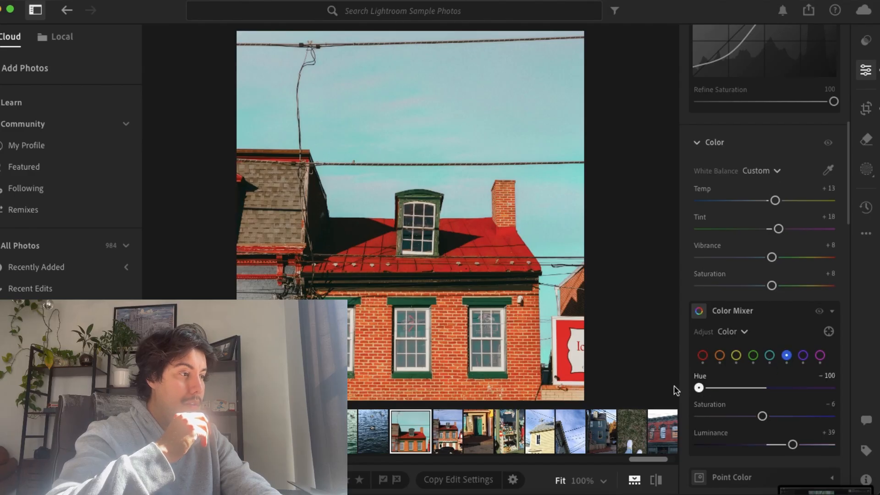
left_click_drag(704, 388, 680, 384)
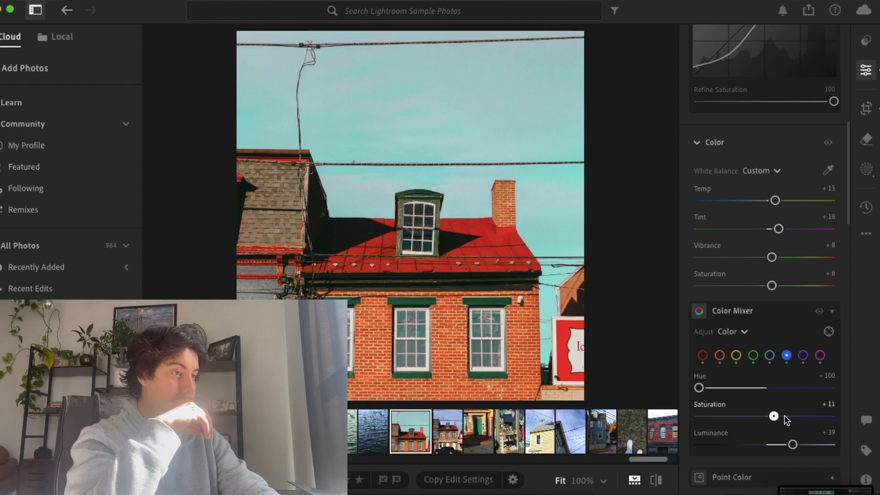
left_click_drag(795, 420, 760, 418)
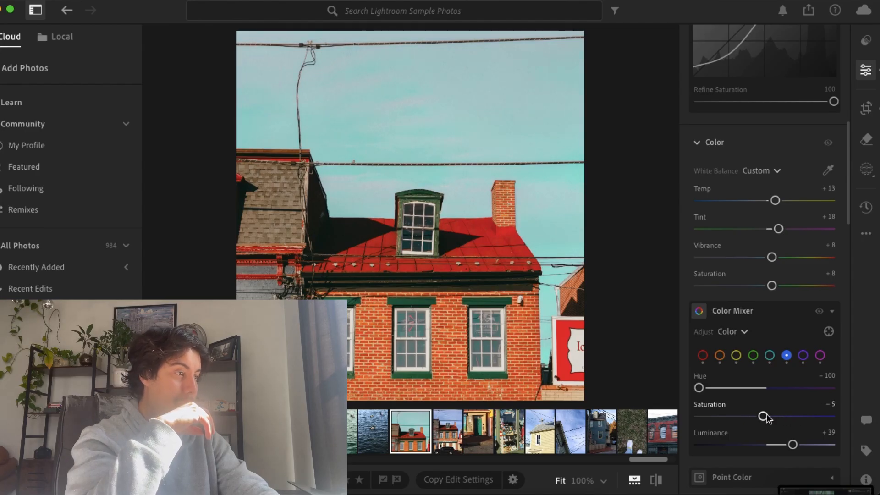
Grade the brick building photo's highlights to hue 36, saturation 9 and luminance +34, with blending 33 and balance +46
scroll(765, 403, "down", 5)
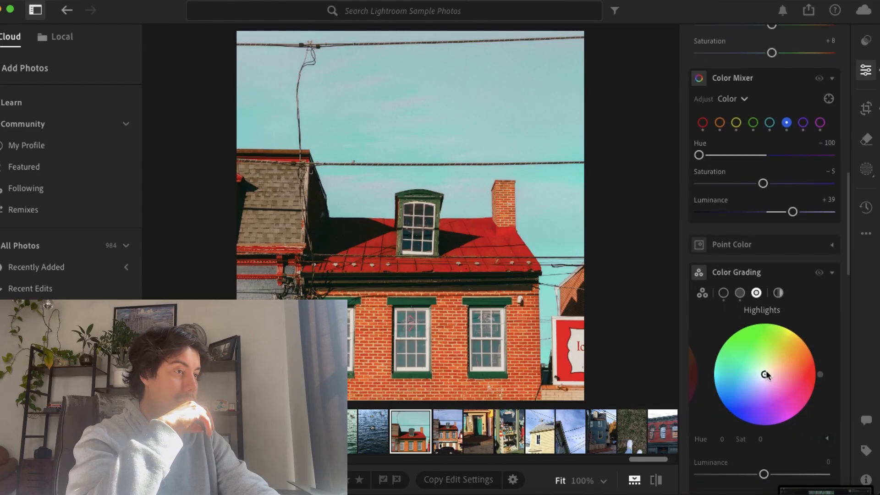
left_click_drag(765, 375, 769, 370)
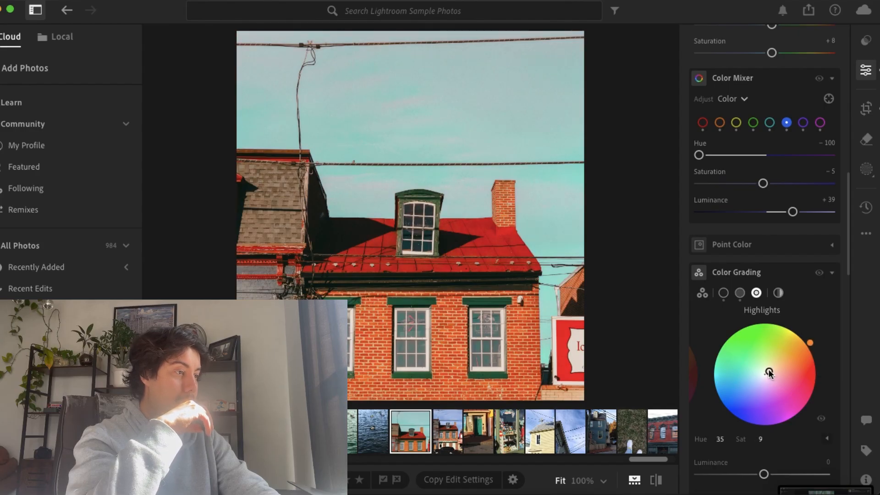
scroll(769, 371, "down", 1)
left_click_drag(765, 423, 788, 424)
left_click_drag(768, 465, 716, 465)
left_click_drag(810, 464, 729, 464)
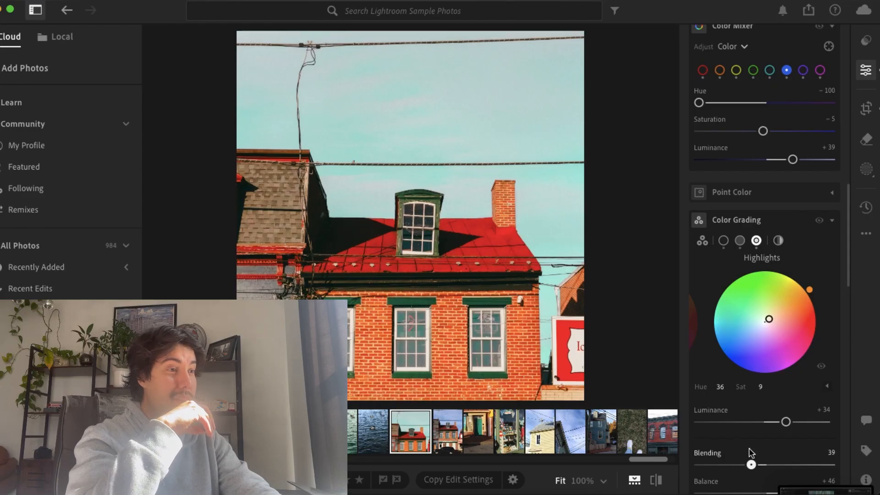
scroll(743, 447, "down", 3)
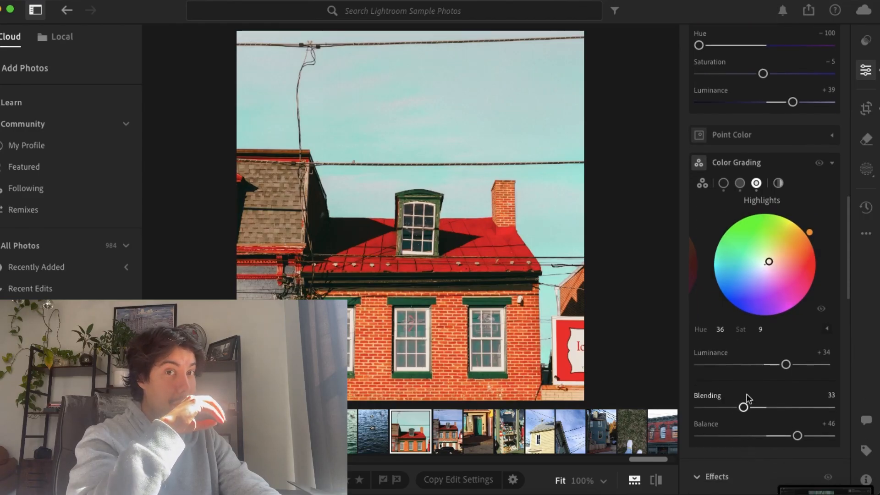
mouse_move(752, 362)
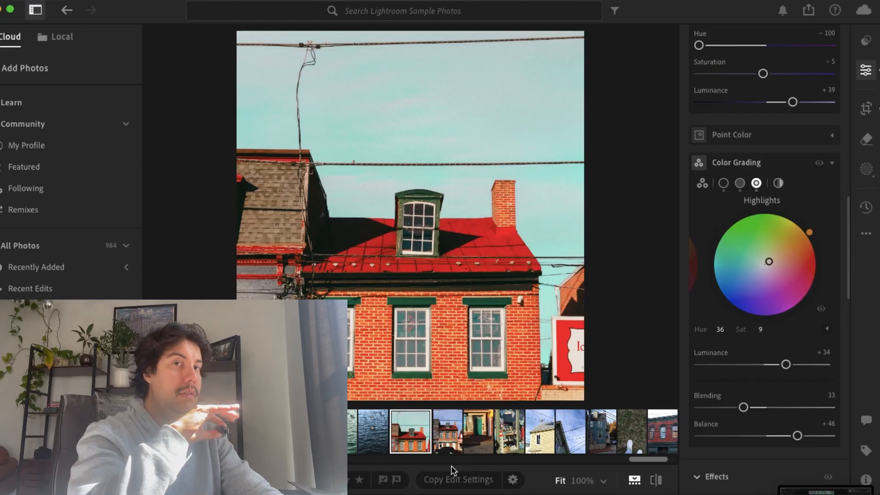
Open the green door photo, compare user presets such as City on it and apply cotton candy mobile
left_click(477, 438)
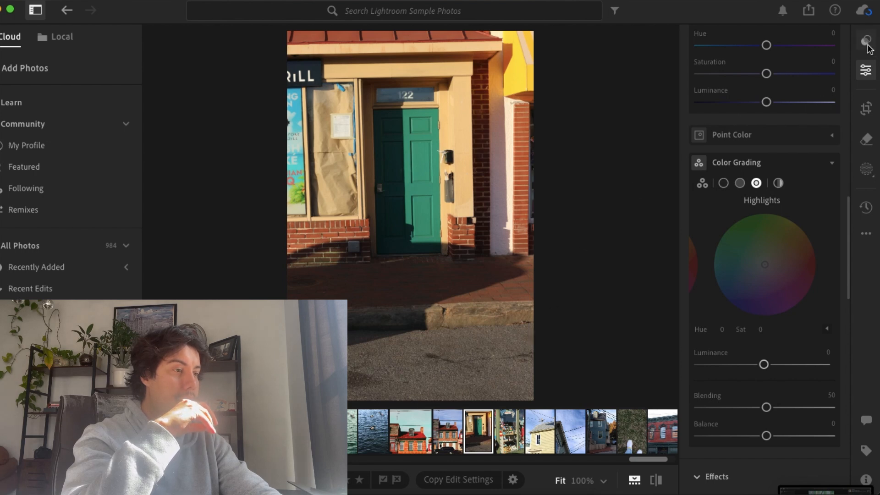
scroll(781, 194, "up", 15)
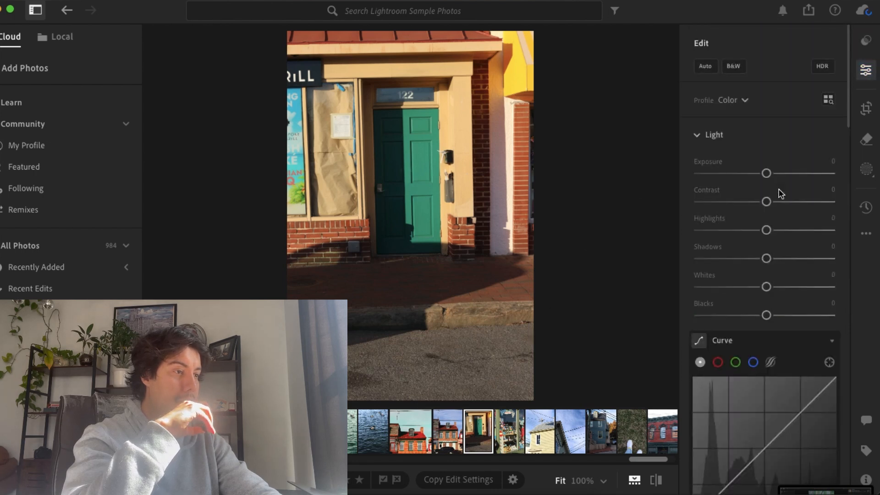
left_click(866, 40)
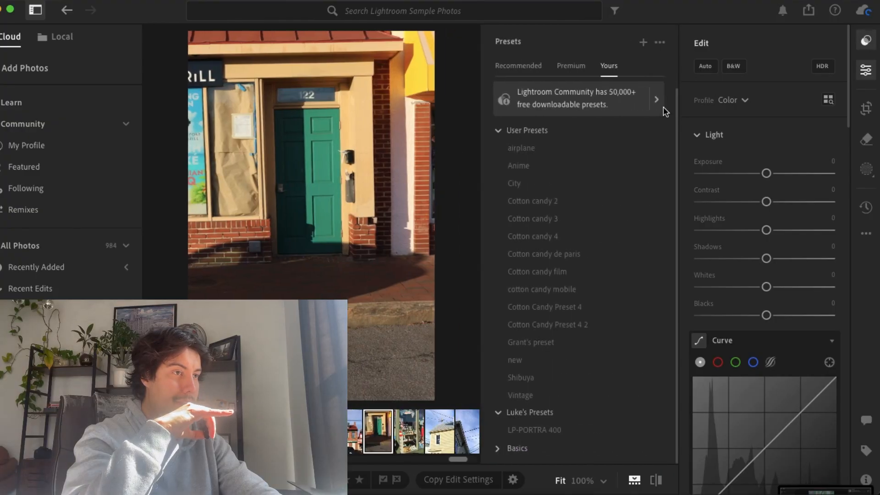
left_click(564, 181)
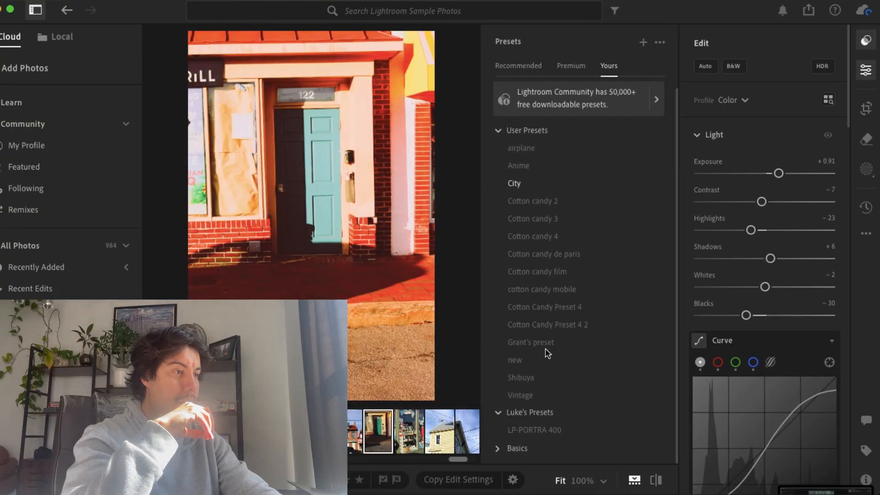
left_click(545, 345)
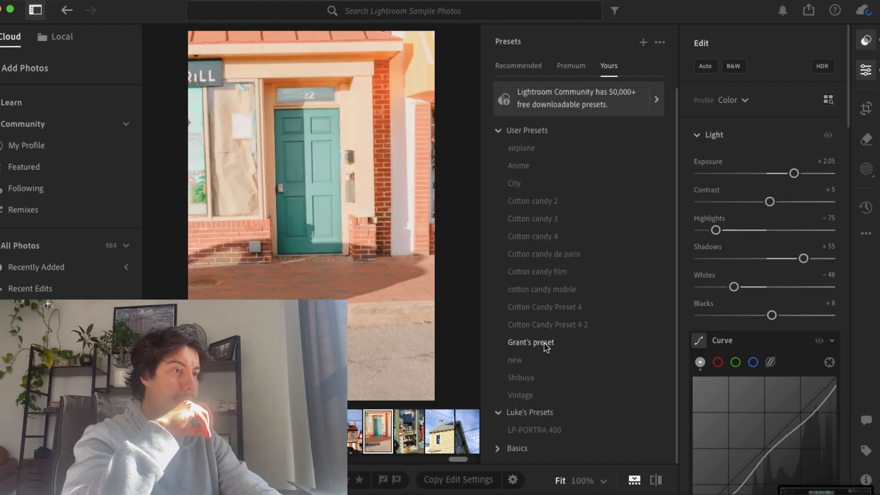
left_click(546, 291)
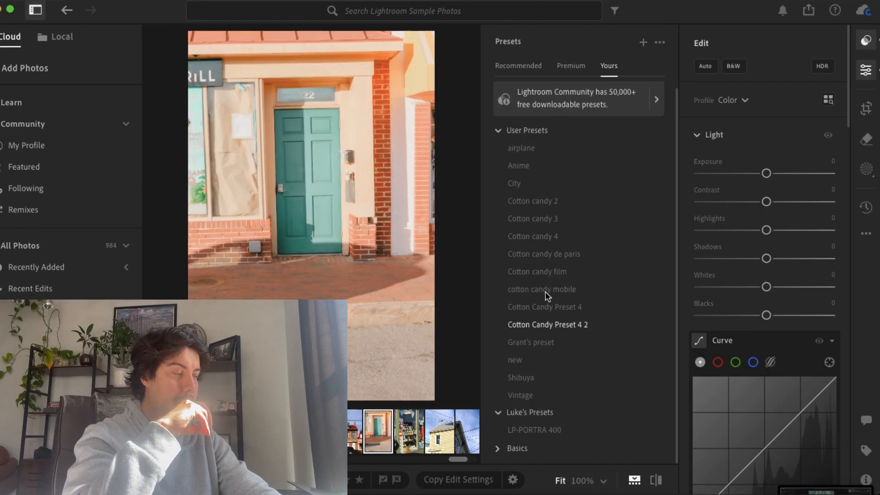
left_click(545, 290)
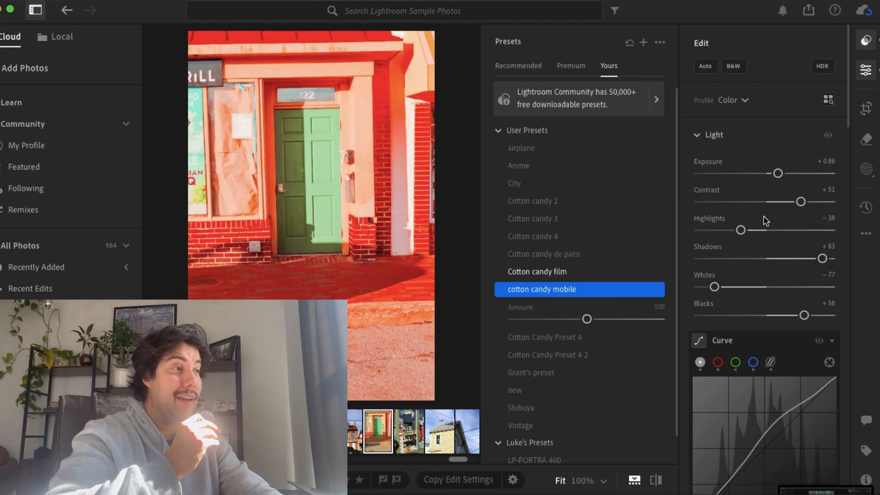
left_click(868, 48)
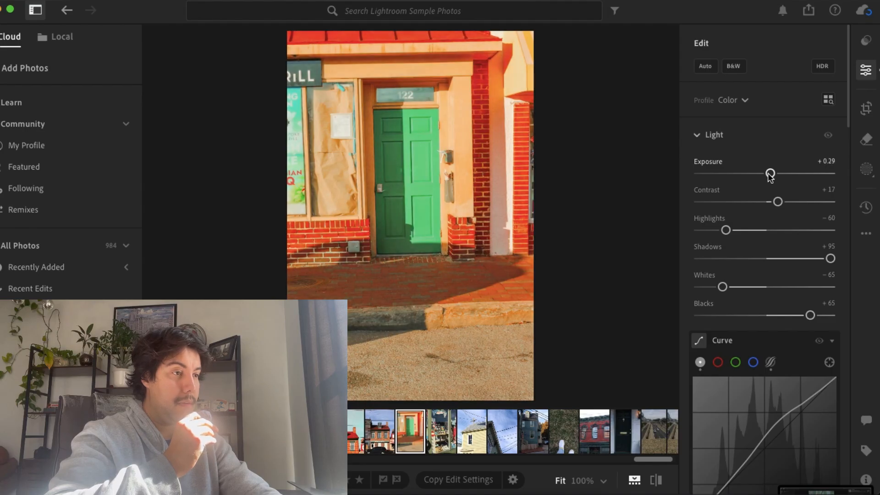
Crop the green door photo from both sides and the bottom, centering it on the door and cutting off most of the road and shop sign
left_click(867, 108)
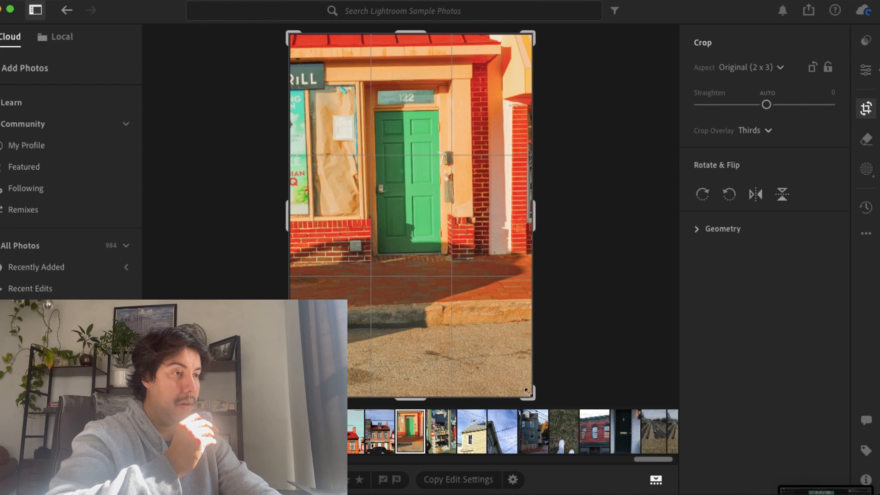
left_click_drag(529, 392, 503, 359)
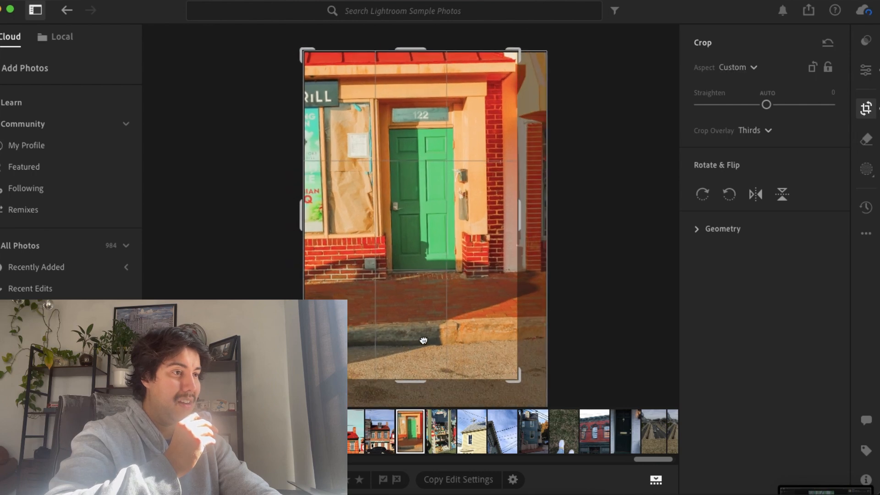
left_click_drag(426, 341, 369, 281)
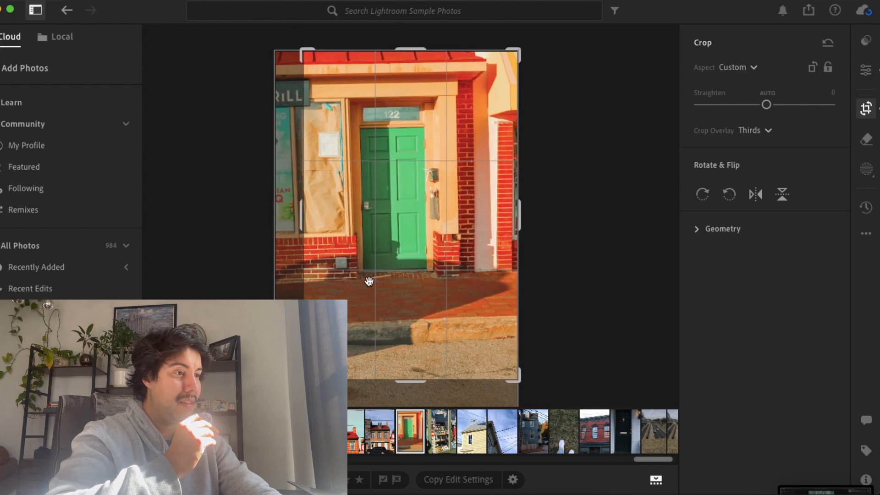
left_click_drag(522, 377, 515, 376)
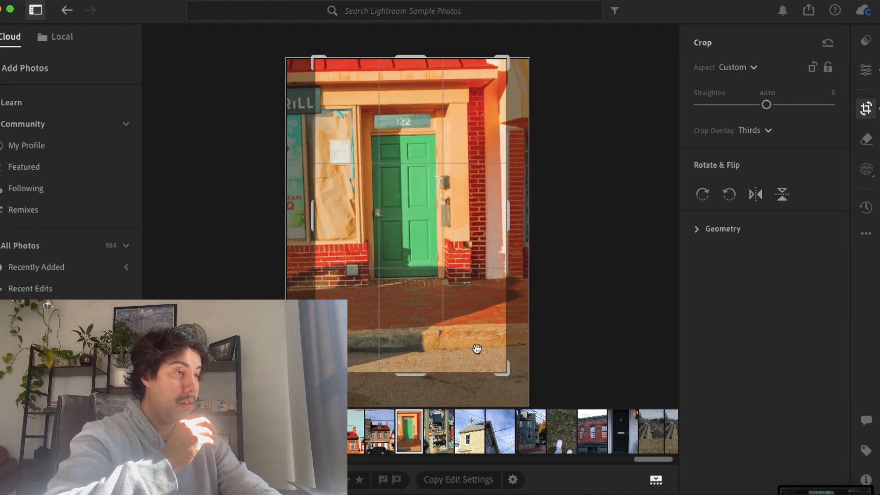
left_click(867, 108)
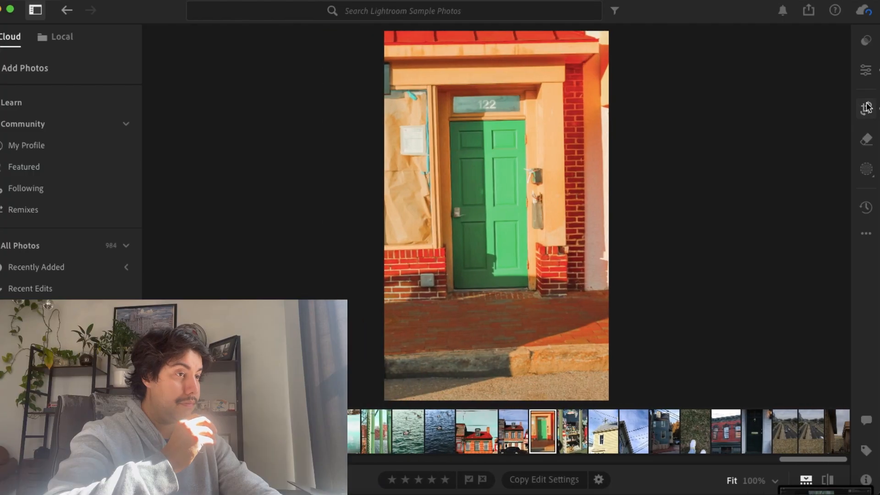
Set the green door photo's highlights to −55, shadows +69, whites −62 and blacks −11
left_click(862, 77)
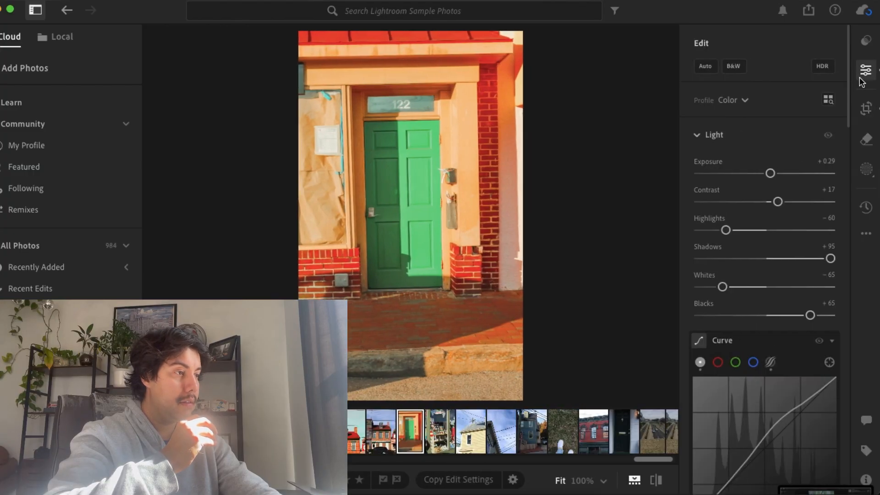
mouse_move(725, 230)
left_mouse_down()
mouse_move(794, 229)
mouse_move(734, 230)
left_mouse_up()
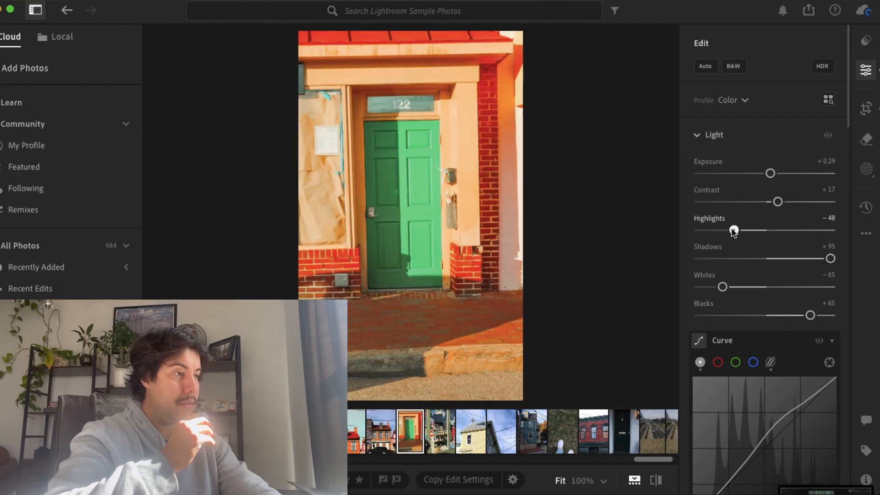
left_click_drag(802, 259, 812, 260)
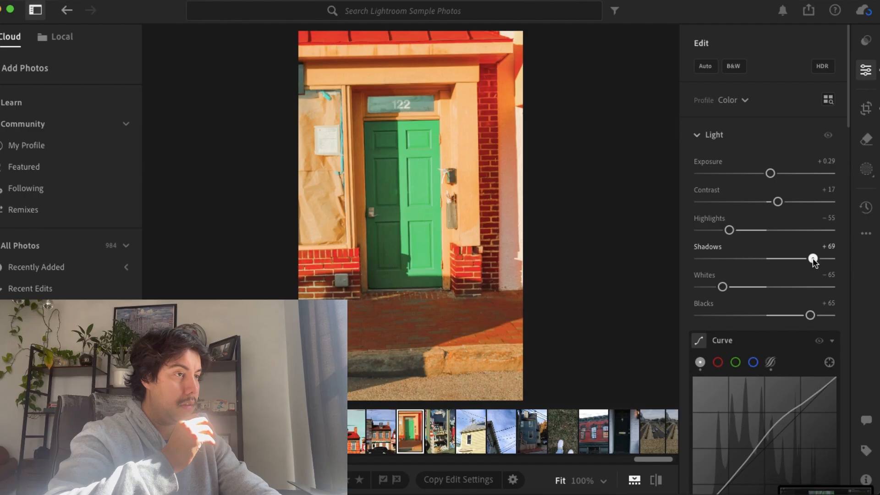
mouse_move(723, 287)
left_mouse_down()
mouse_move(807, 288)
mouse_move(700, 288)
mouse_move(724, 288)
left_mouse_up()
left_click_drag(792, 315, 759, 317)
scroll(760, 316, "down", 6)
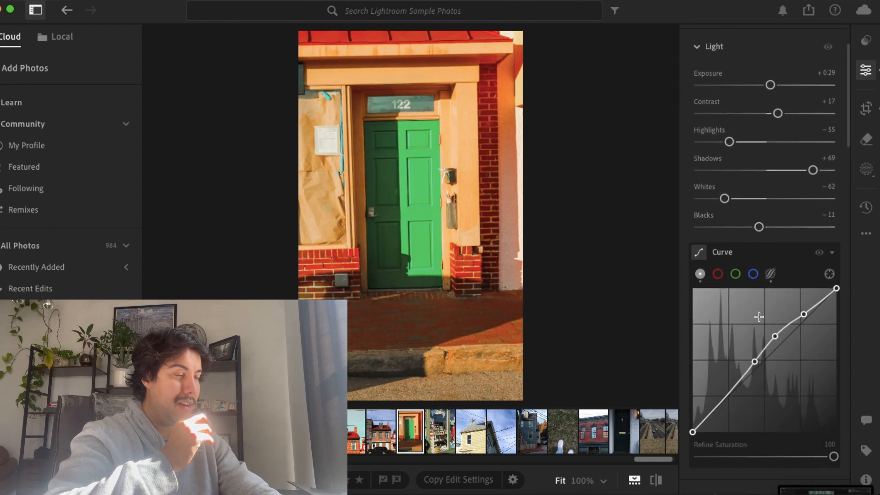
Straighten the green door photo by +1.30 within its existing crop
left_click(866, 108)
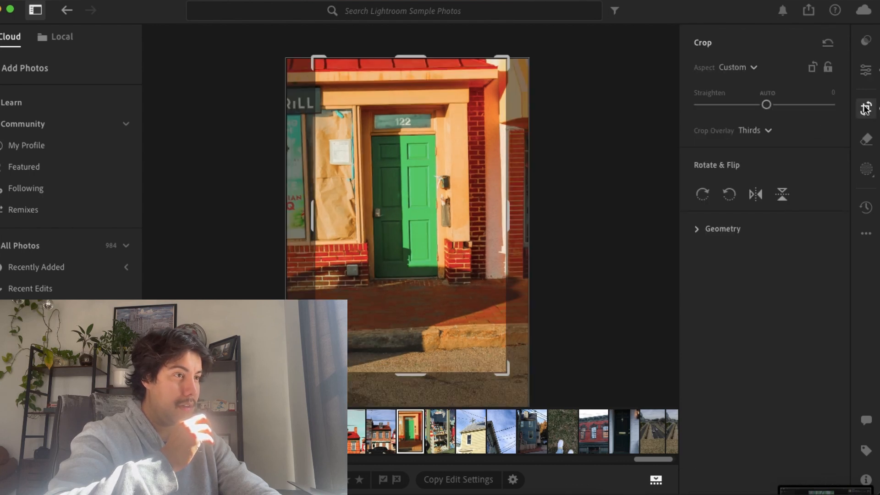
left_click_drag(766, 106, 771, 107)
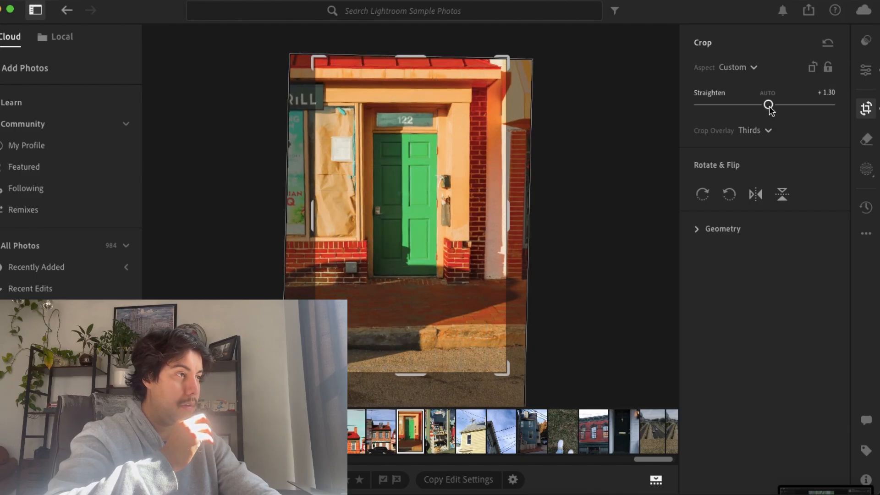
left_click(867, 109)
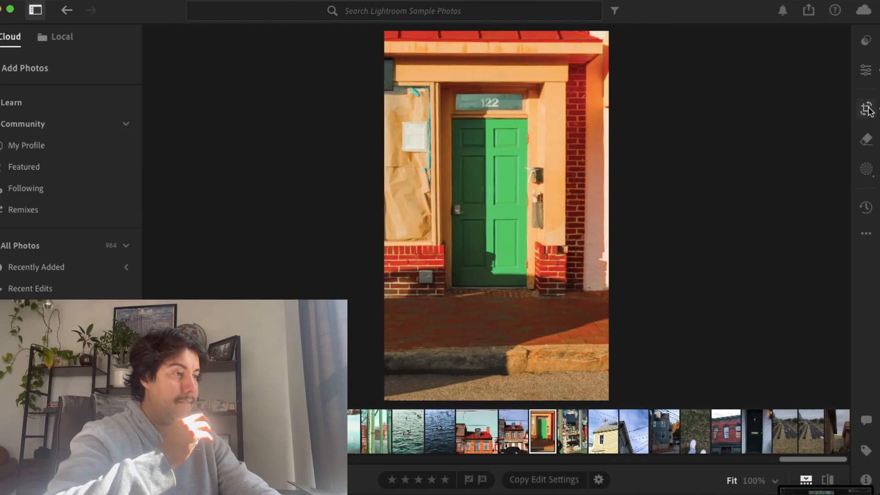
Set the green door photo's overall saturation to −10
left_click(866, 70)
scroll(745, 312, "down", 7)
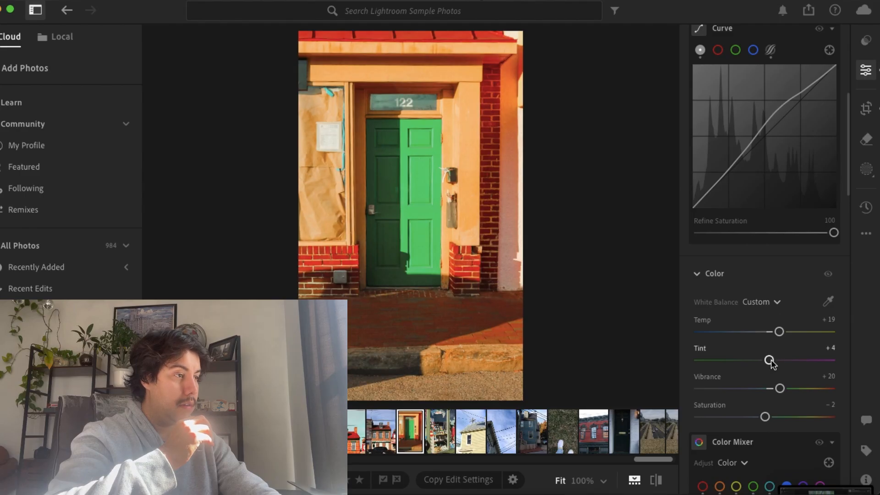
scroll(769, 365, "down", 3)
left_click_drag(765, 341, 744, 343)
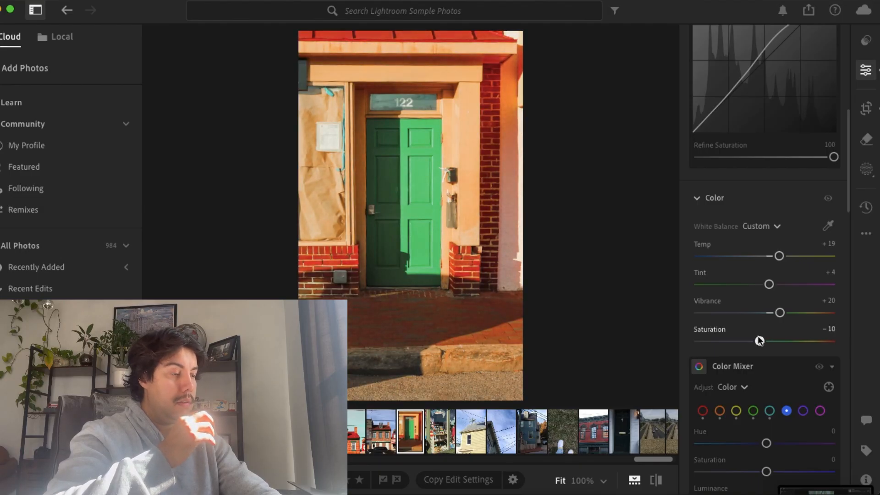
Shift the hue of the greens to −39 in the green door photo's Color Mixer
scroll(763, 362, "down", 2)
scroll(765, 366, "down", 1)
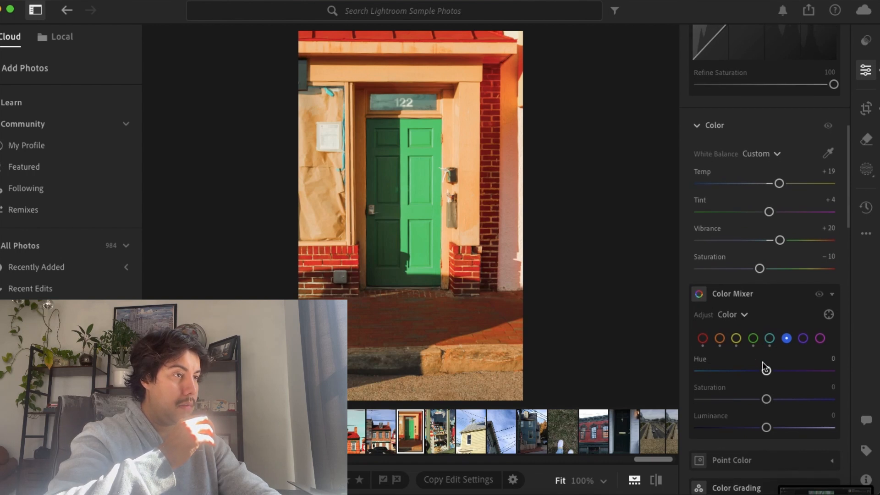
left_click(752, 339)
left_click_drag(763, 373, 740, 370)
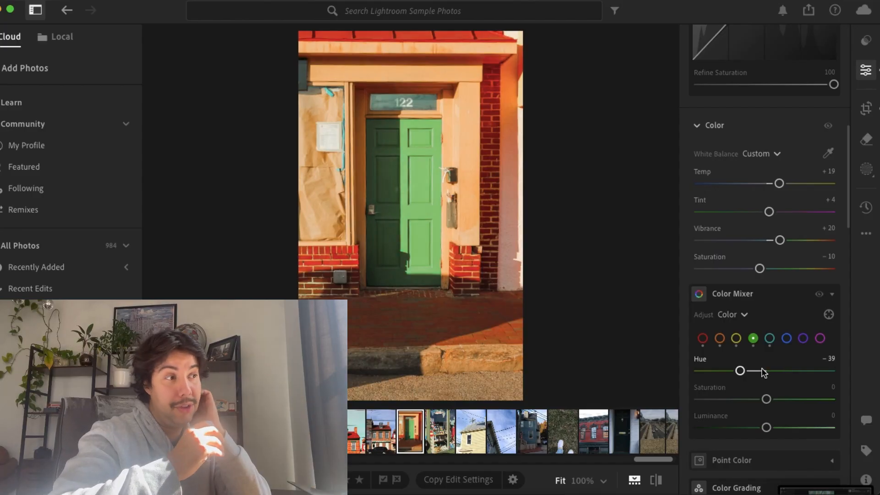
scroll(773, 403, "down", 10)
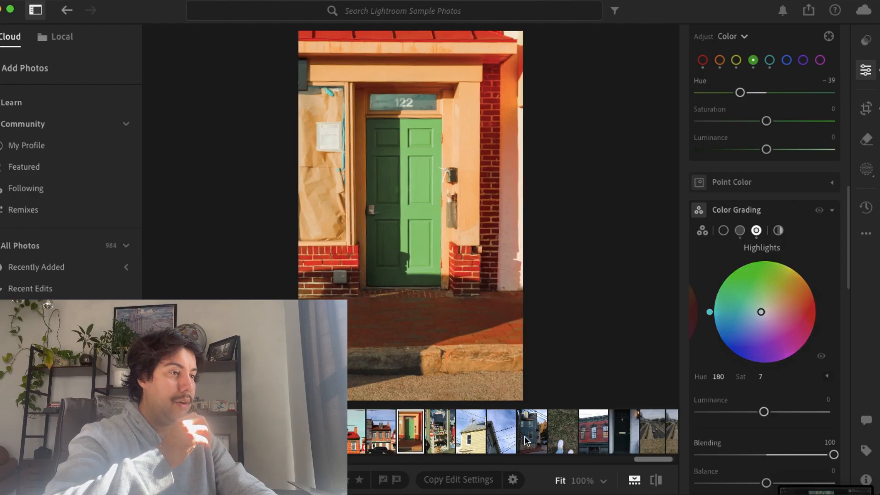
Open the yellow clapboard house photo, compare user presets on it and apply Cotton candy film
left_click(436, 447)
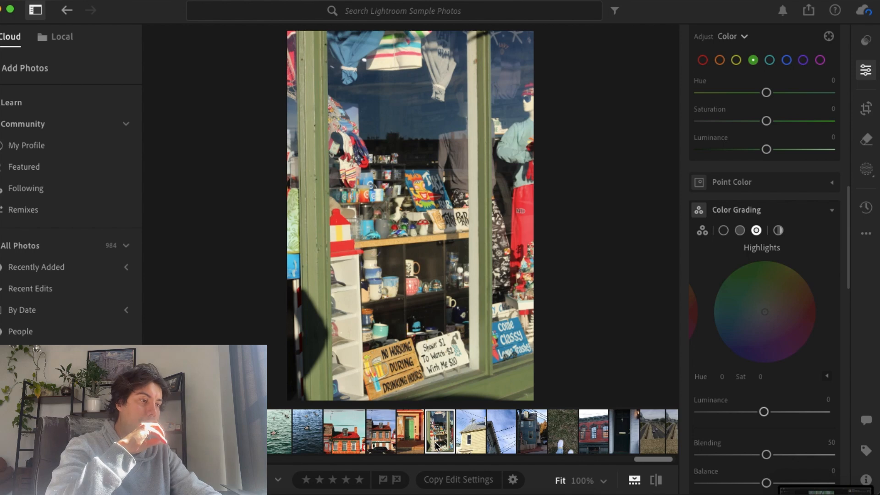
left_click(470, 439)
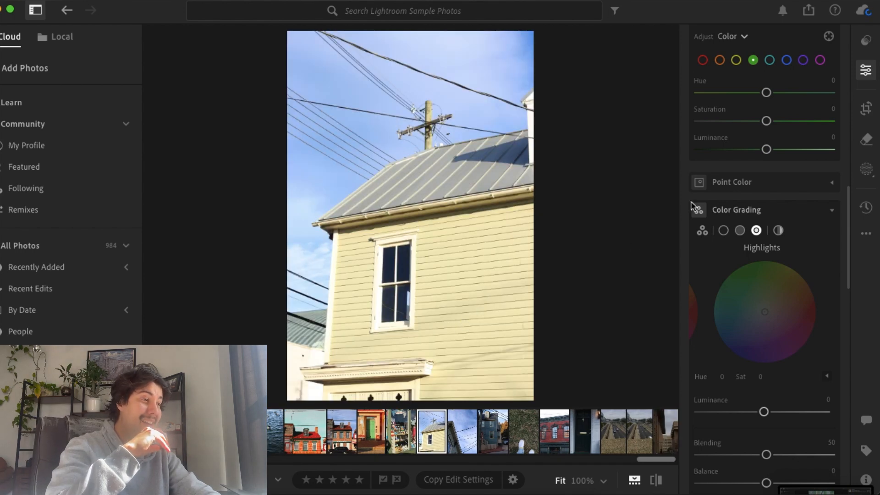
scroll(739, 174, "up", 15)
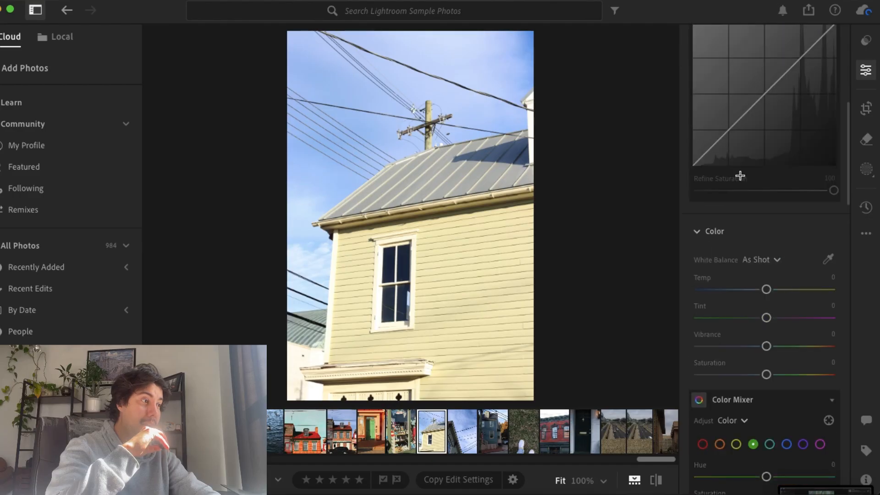
left_click(866, 41)
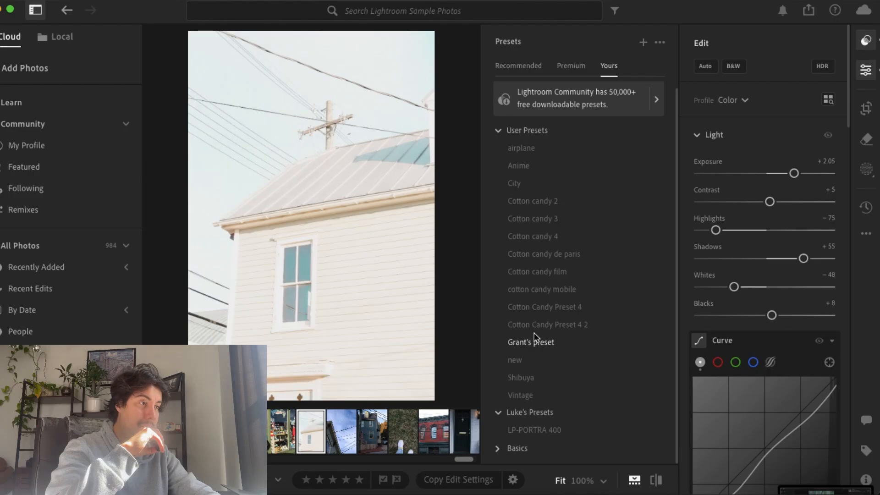
left_click(544, 274)
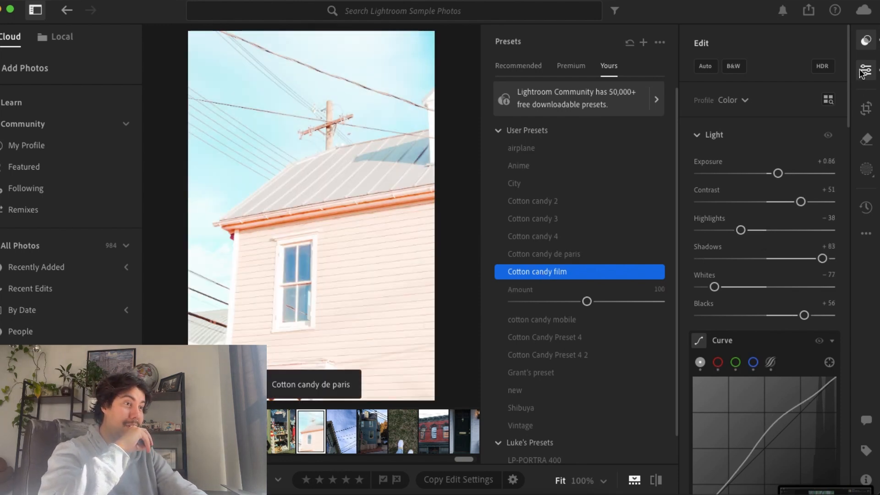
left_click(866, 44)
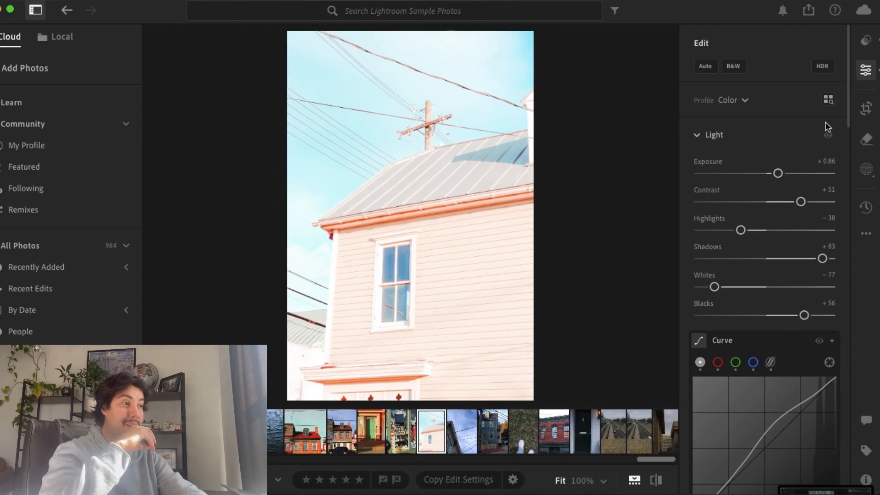
Set the yellow house photo's exposure to +0.38, contrast +17, highlights −28, shadows +10, whites −27 and blacks +60
left_click_drag(777, 174, 750, 232)
left_click_drag(796, 260, 773, 258)
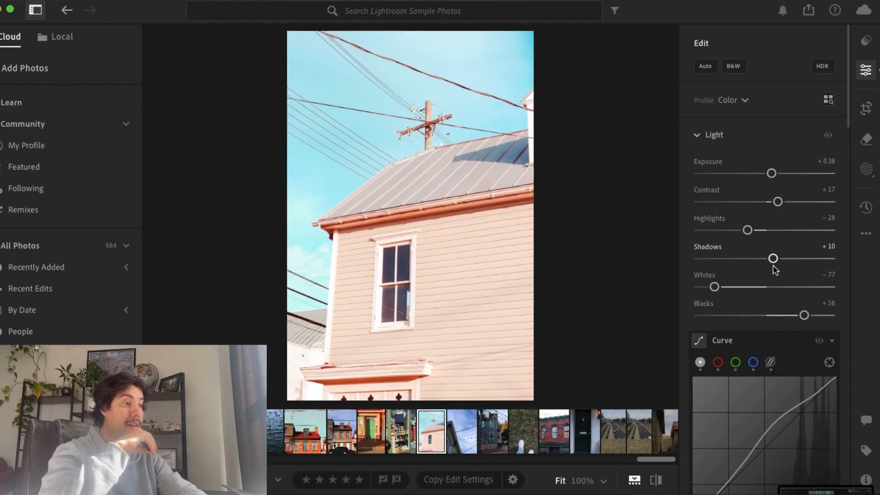
mouse_move(803, 315)
left_mouse_down()
mouse_move(750, 317)
mouse_move(815, 315)
mouse_move(807, 316)
left_mouse_up()
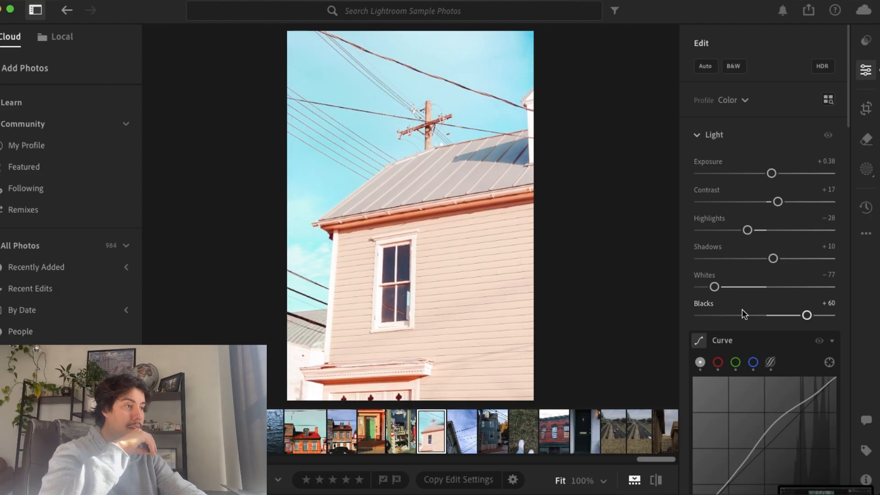
left_click_drag(715, 287, 738, 287)
Set the yellow house photo's greens to hue +50 and saturation +32 in the Color Mixer and adjust their luminance
scroll(749, 287, "down", 10)
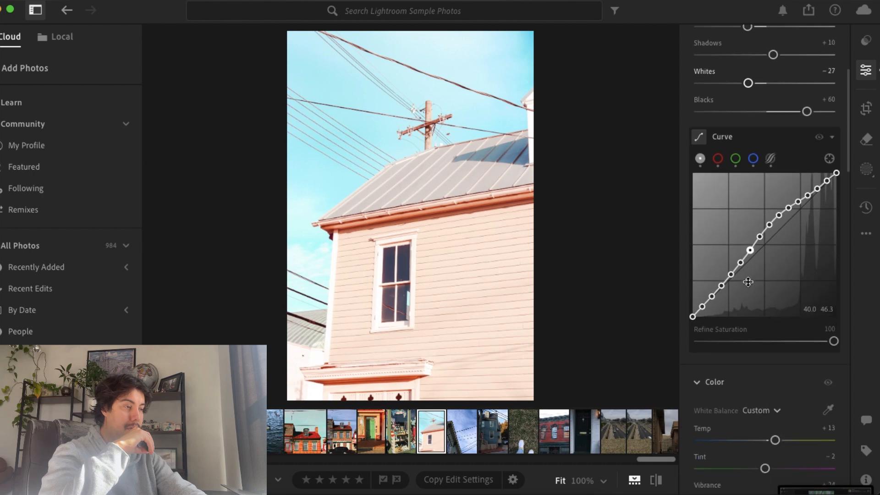
scroll(750, 286, "down", 5)
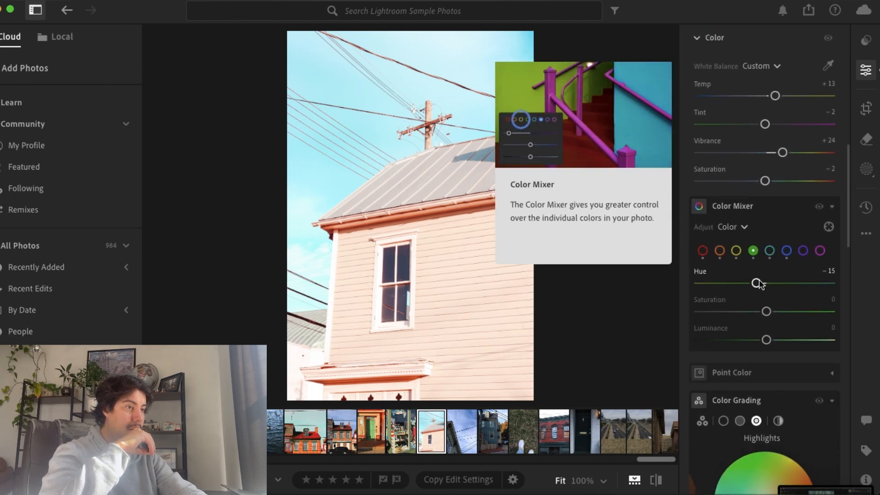
left_click_drag(750, 284, 788, 312)
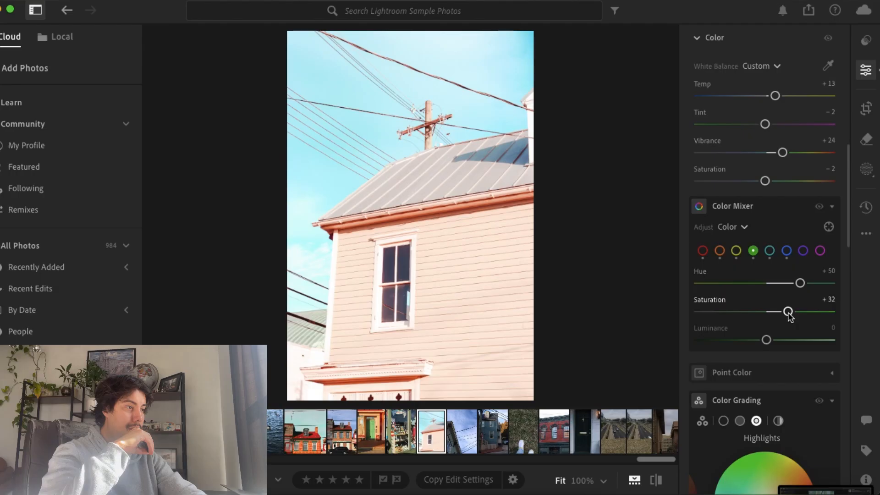
mouse_move(780, 342)
left_mouse_down()
mouse_move(816, 340)
mouse_move(772, 339)
left_mouse_up()
Reset the yellow hue to 0 and set the yellow saturation to −7 in the house photo's Color Mixer
left_click(736, 250)
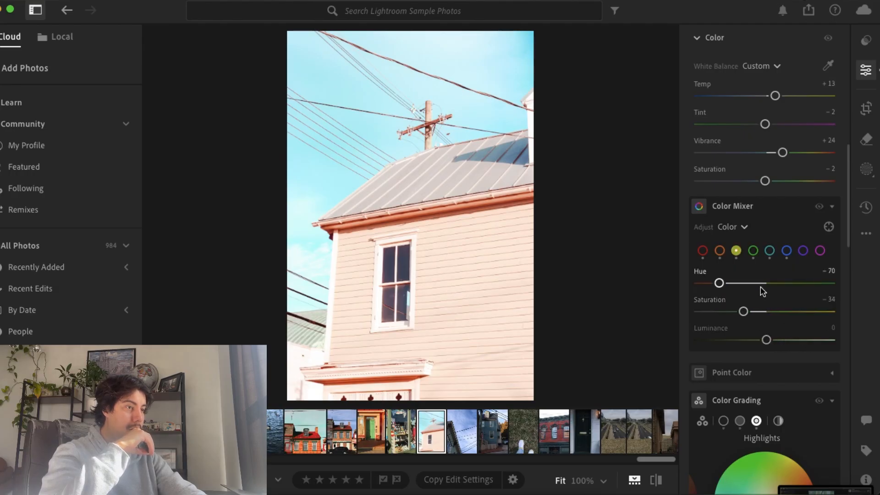
left_click_drag(757, 290, 782, 282)
double_click(782, 281)
left_click(768, 312)
mouse_move(767, 312)
left_mouse_down()
mouse_move(784, 314)
mouse_move(770, 314)
left_mouse_up()
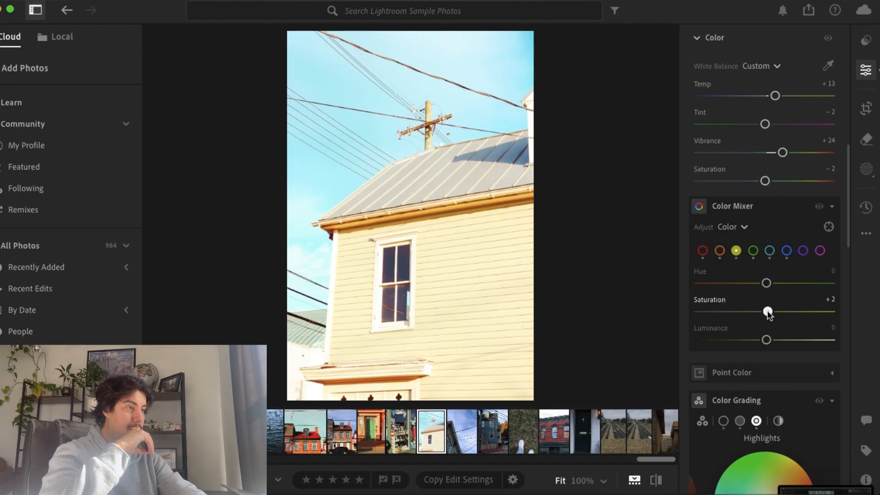
scroll(762, 312, "down", 5)
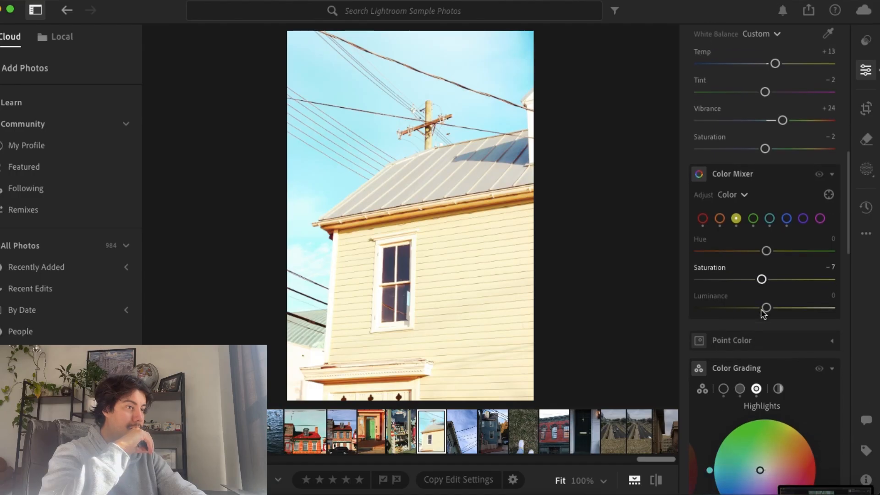
scroll(762, 315, "down", 7)
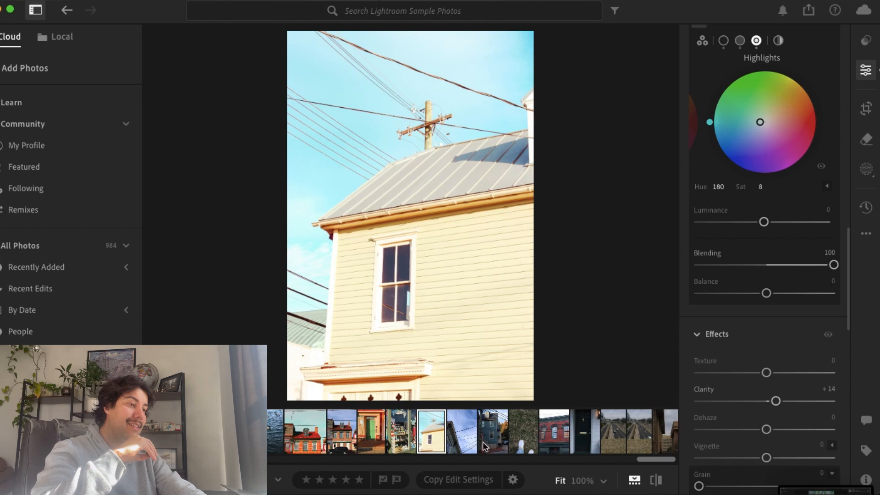
Open the photo of the roof edge and power lines against the sky and apply the Cotton candy film preset
left_click(465, 441)
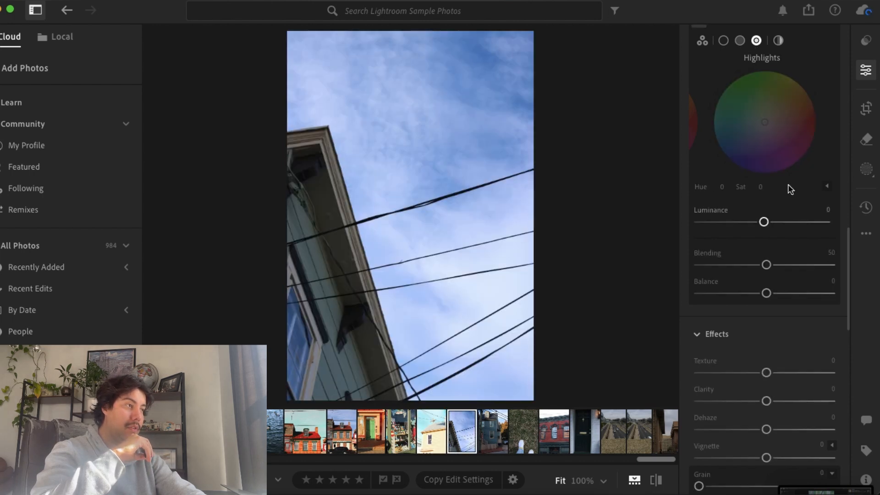
left_click(866, 44)
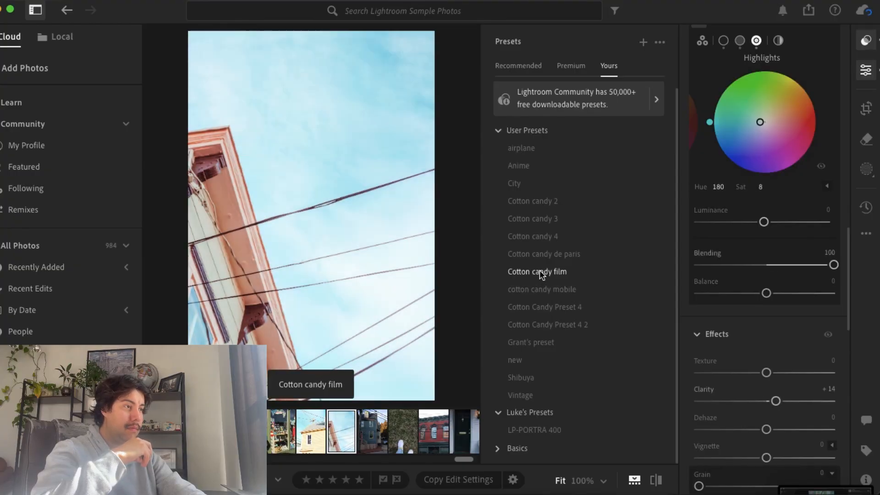
left_click(540, 271)
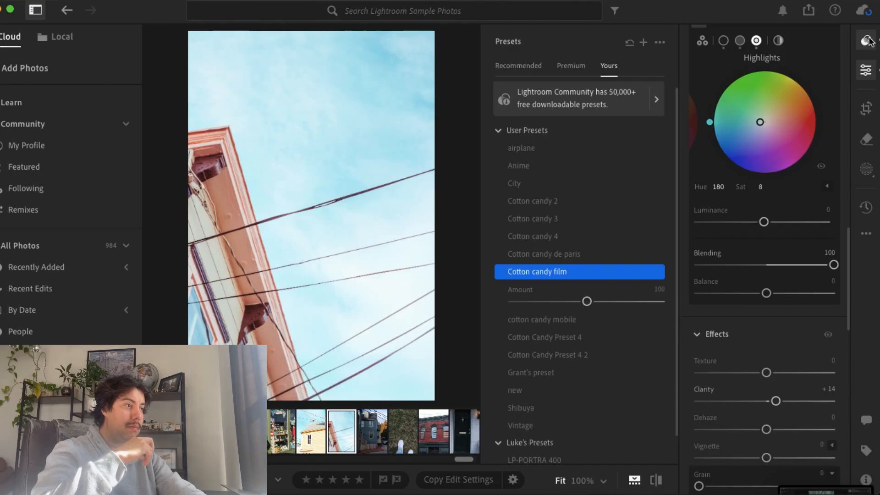
left_click(867, 40)
Set the power lines photo's exposure to +0.43, contrast −17, shadows +65 and whites −33
scroll(749, 230, "up", 15)
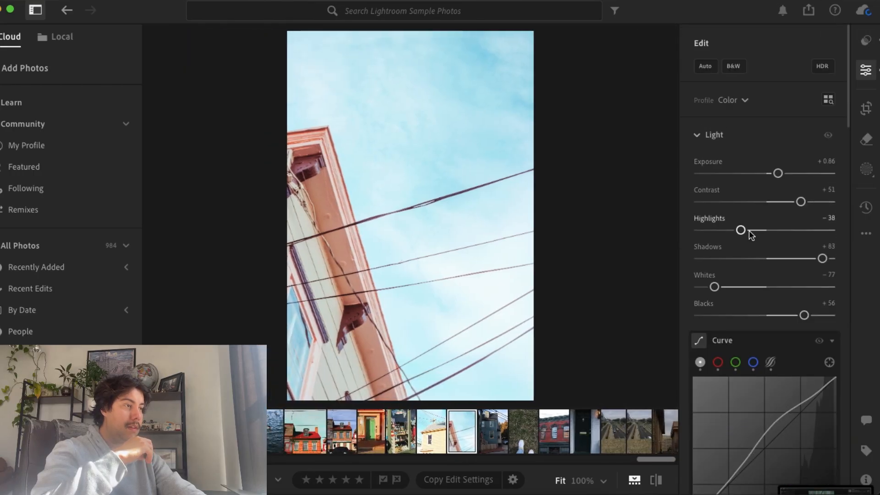
mouse_move(778, 173)
left_mouse_down()
mouse_move(792, 173)
mouse_move(773, 172)
left_mouse_up()
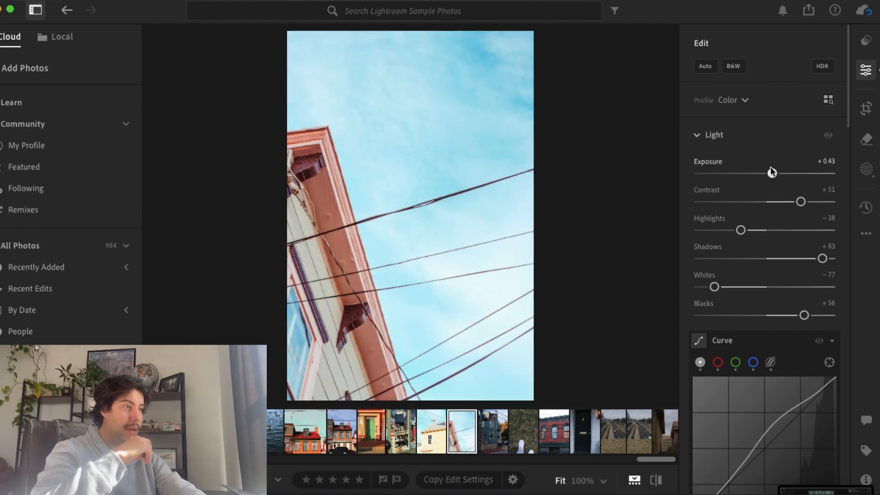
left_click_drag(782, 202, 755, 204)
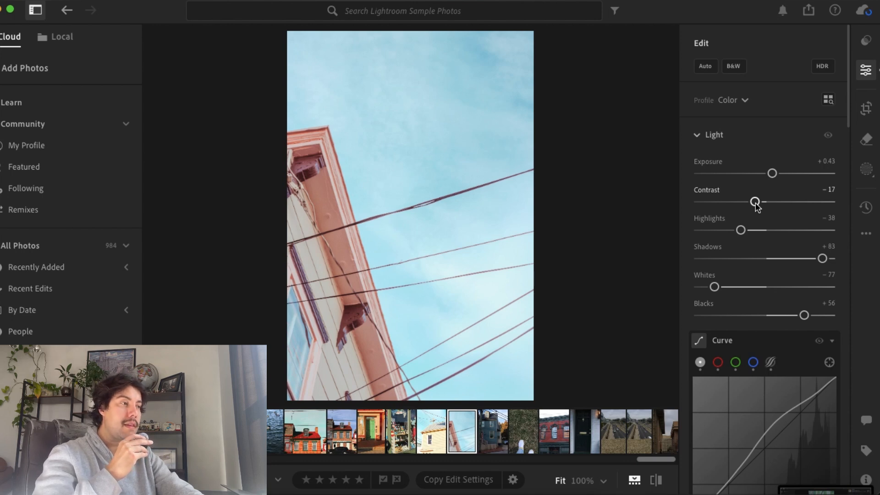
scroll(755, 202, "down", 3)
left_click(783, 202)
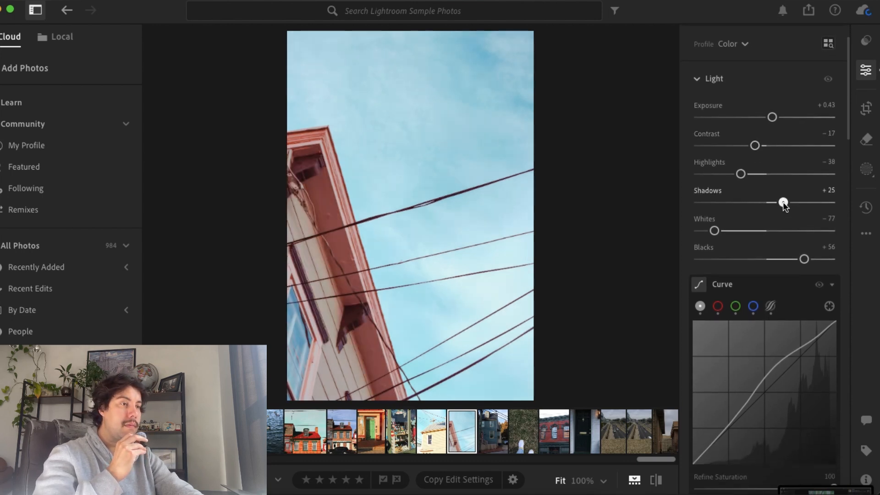
left_click_drag(799, 202, 810, 202)
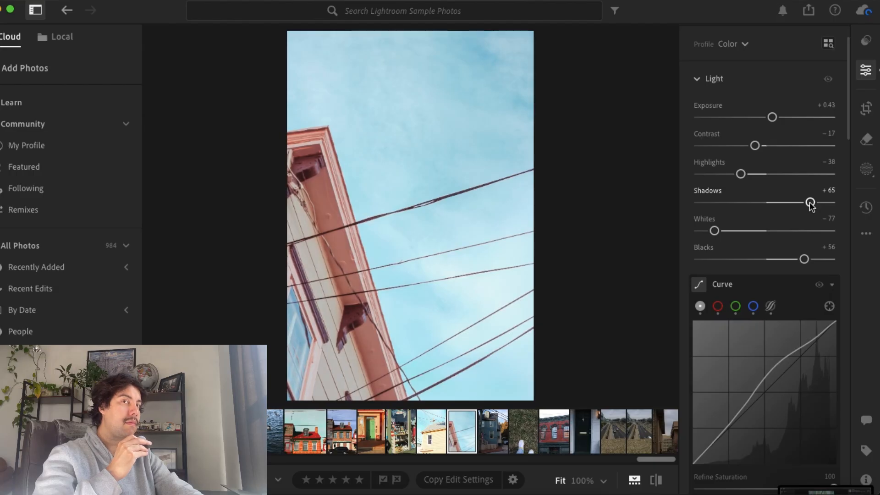
left_click(752, 232)
left_click_drag(755, 230, 743, 229)
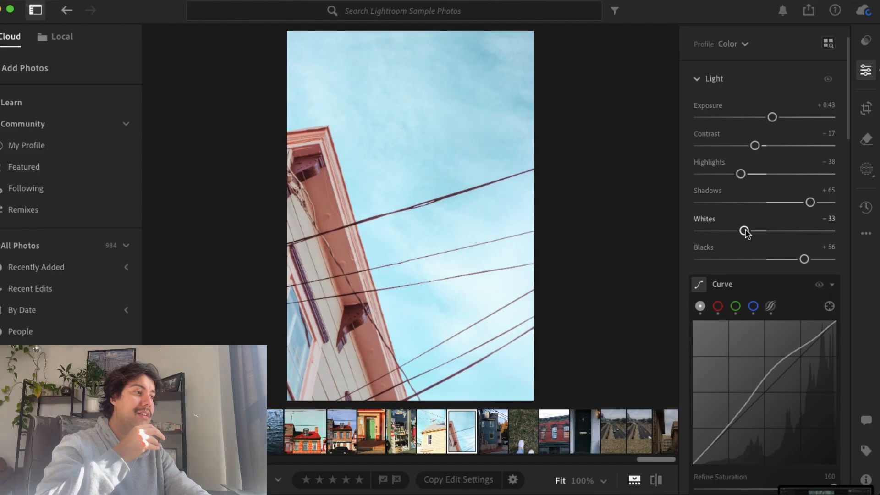
scroll(745, 231, "down", 2)
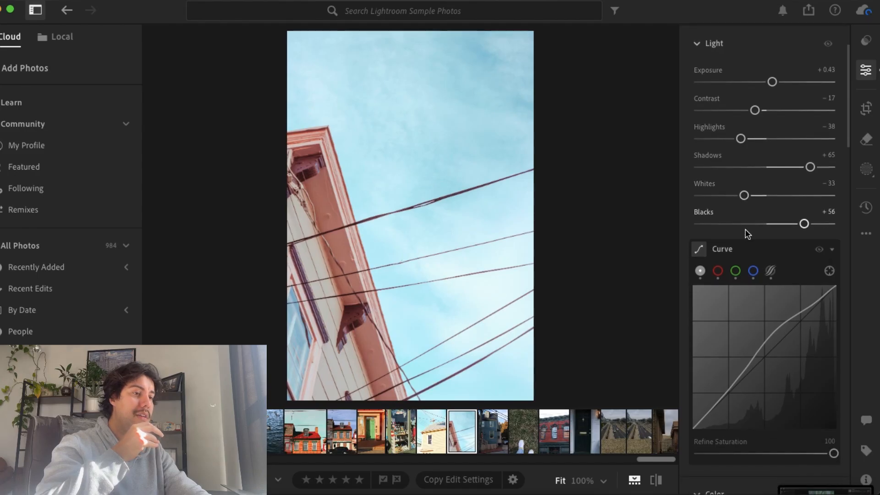
scroll(745, 234, "down", 1)
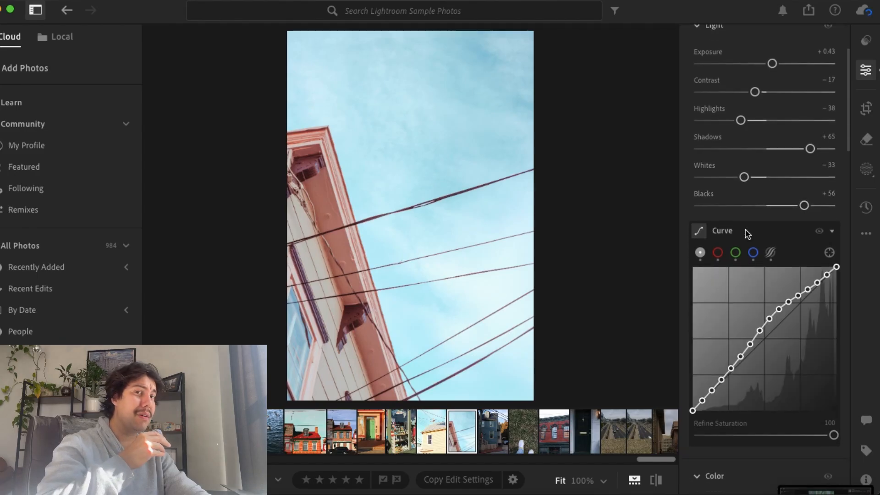
scroll(748, 233, "down", 1)
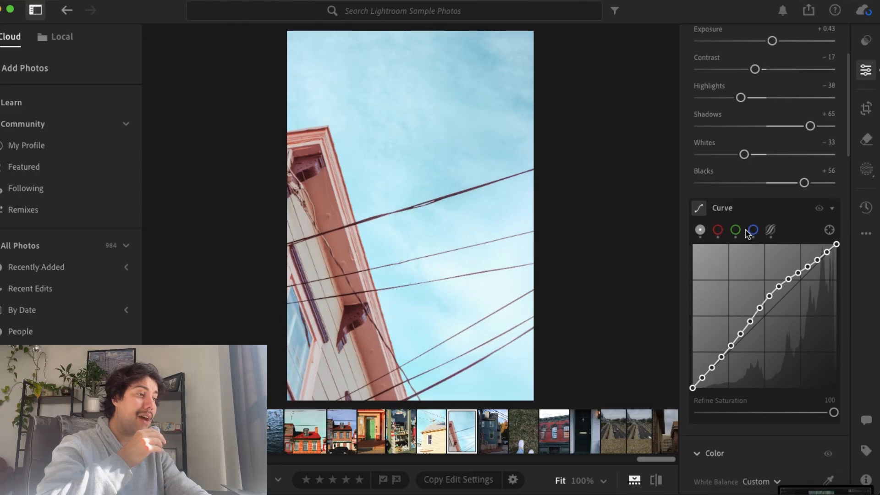
Reset the power lines photo's tint to 0
scroll(747, 232, "down", 10)
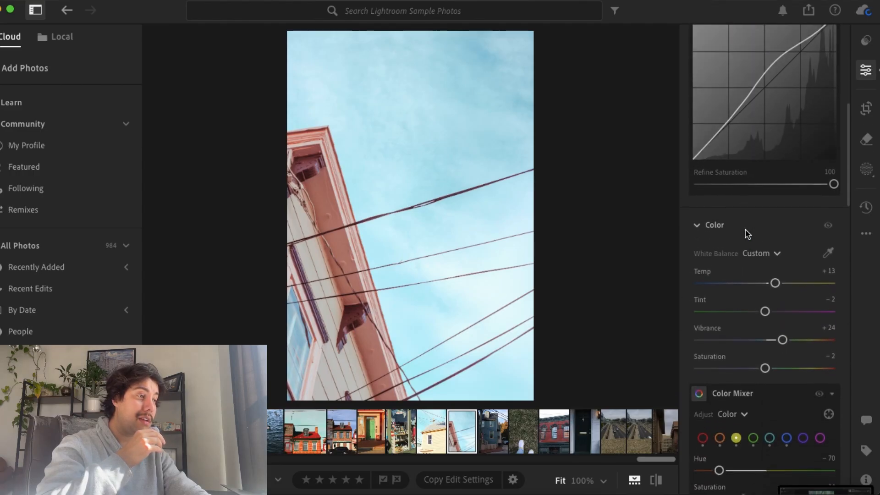
scroll(747, 234, "down", 1)
left_click(772, 297)
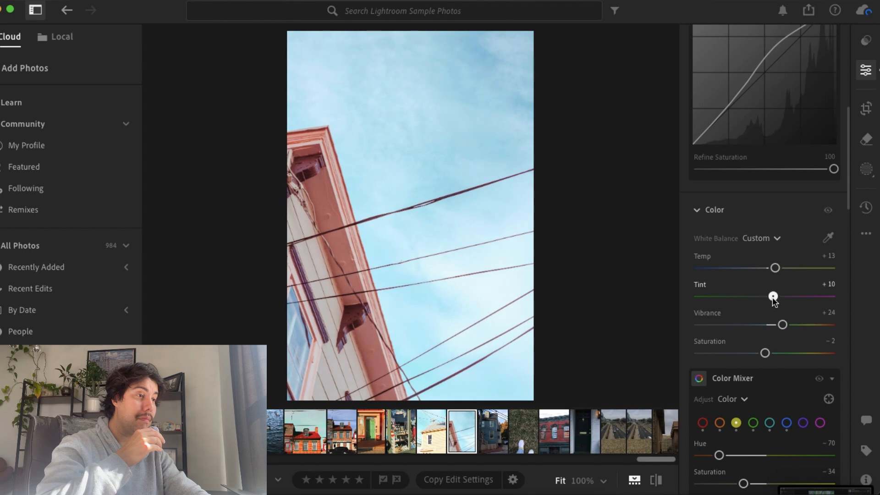
left_click_drag(772, 298, 766, 296)
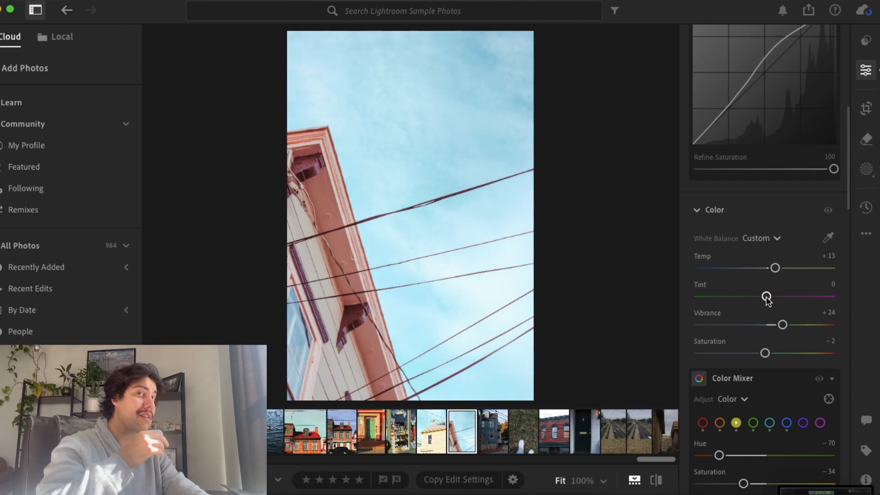
Set the yellows in the power lines photo's Color Mixer to hue +19 and saturation −29
scroll(766, 296, "down", 12)
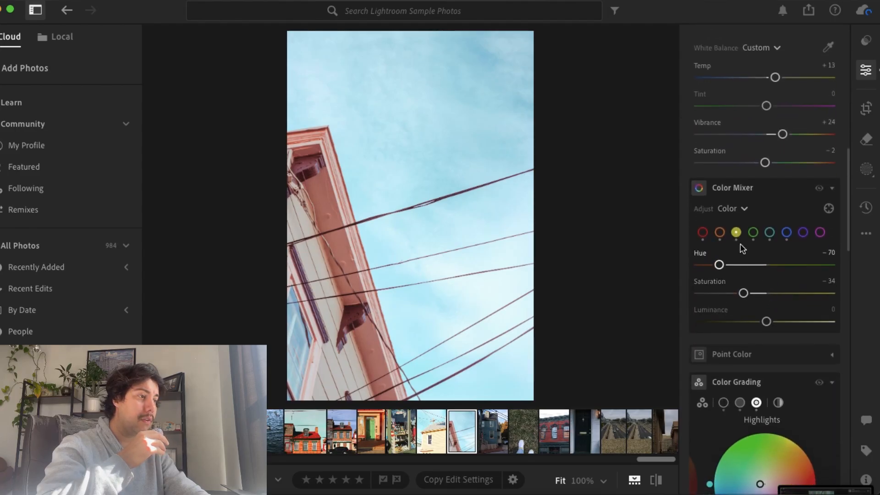
left_click_drag(757, 267, 780, 270)
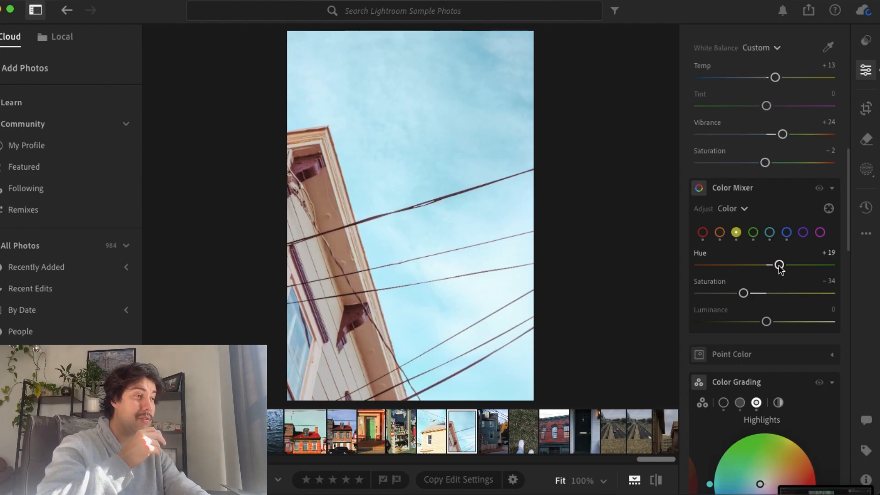
left_click_drag(769, 299, 748, 295)
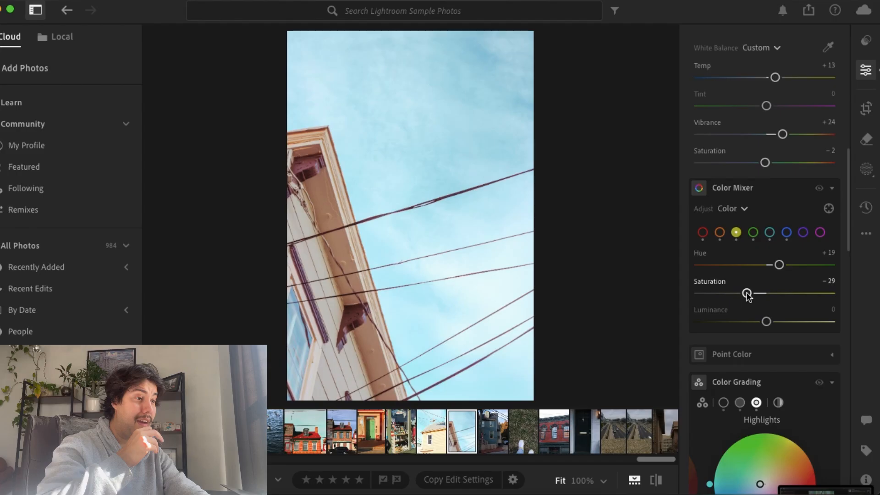
Open the photo of the blue house with the utility pole and apply the cotton candy mobile preset
left_click(496, 433)
left_click(867, 40)
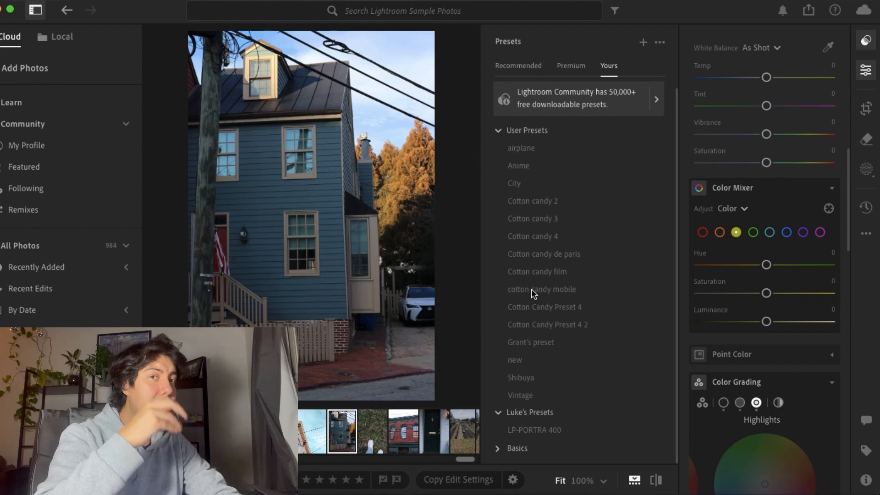
left_click(532, 275)
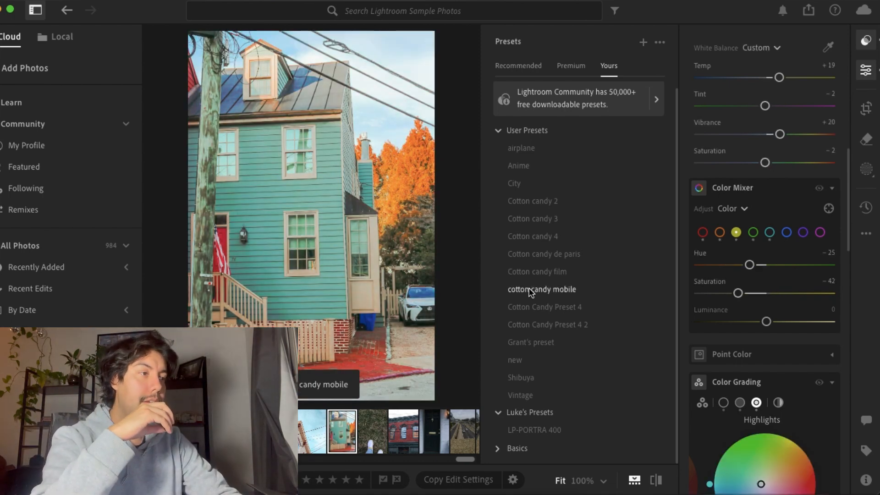
left_click(516, 343)
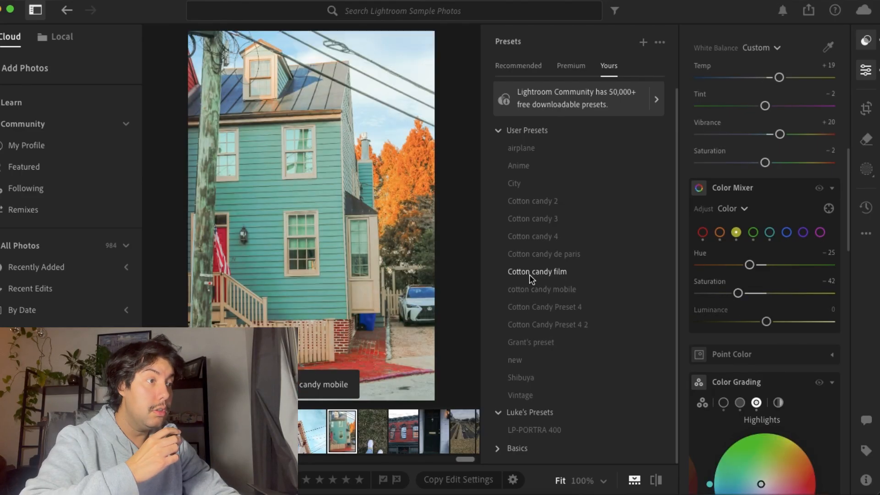
left_click(529, 274)
left_click(528, 292)
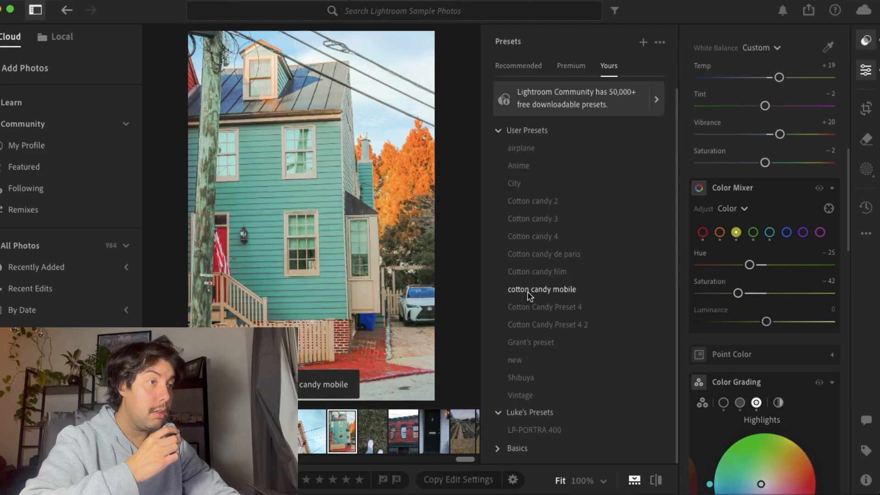
left_click(528, 292)
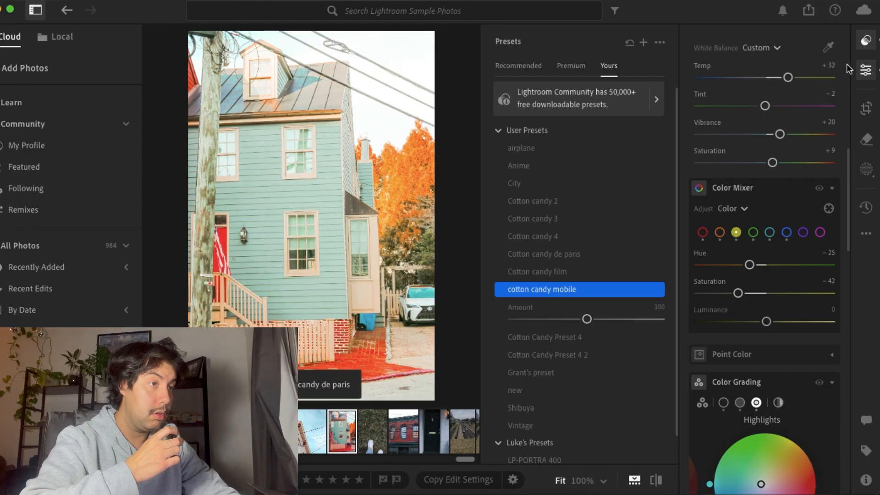
left_click(865, 40)
Set the blue house photo's exposure to +0.49, contrast +21, highlights −42 and shadows +67
scroll(776, 118, "up", 5)
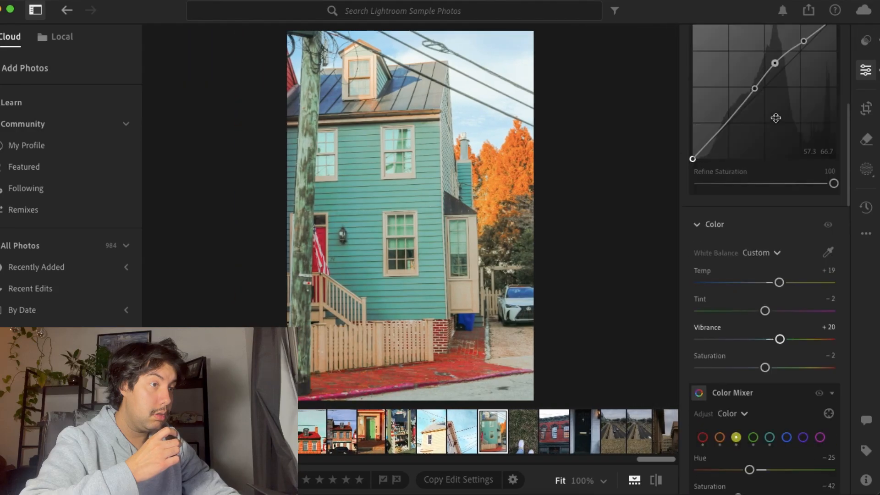
scroll(776, 118, "up", 5)
left_click_drag(775, 175, 780, 207)
mouse_move(726, 230)
left_mouse_down()
mouse_move(783, 230)
mouse_move(740, 232)
left_mouse_up()
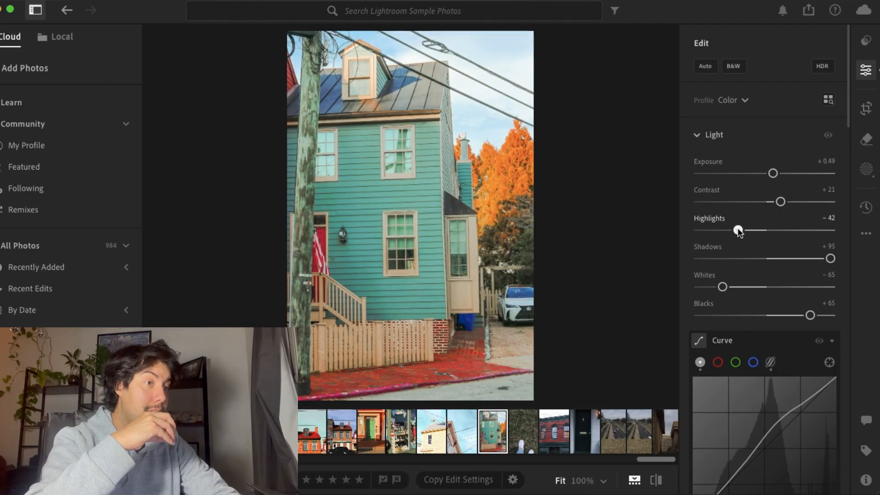
left_click(791, 258)
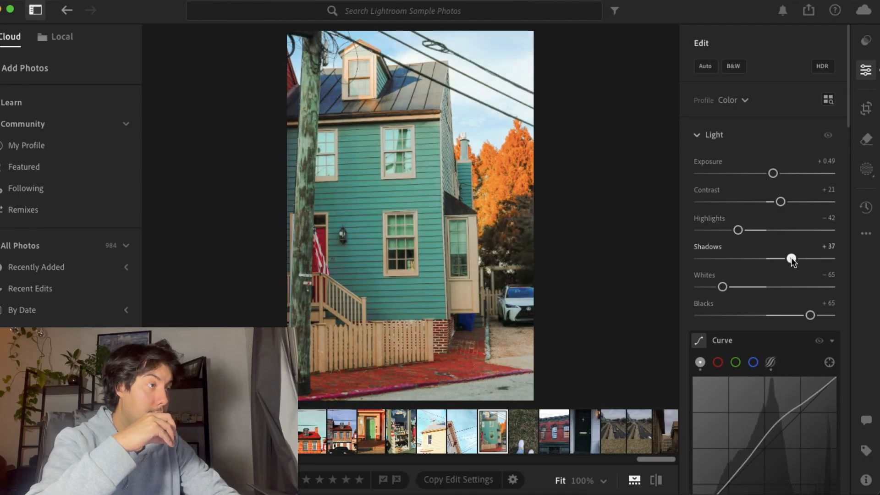
left_click_drag(791, 259, 815, 258)
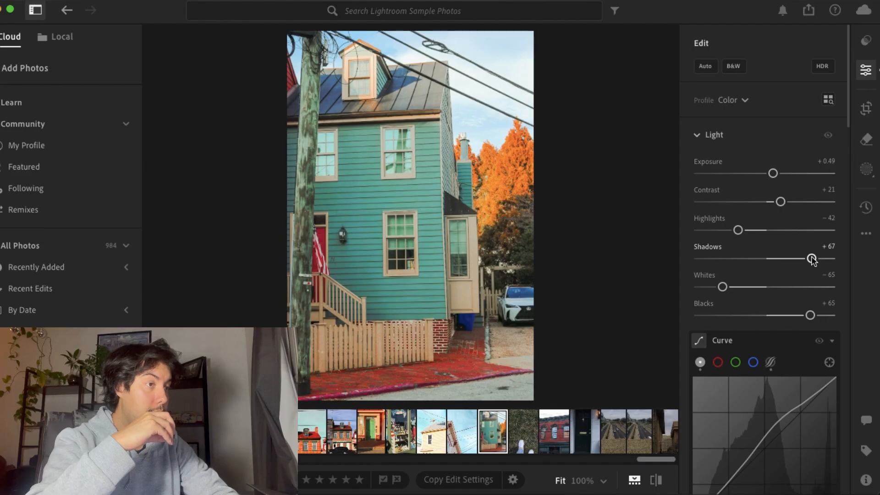
Set the yellows in the house photo's Color Mixer to hue −6 and saturation −7
scroll(812, 259, "down", 3)
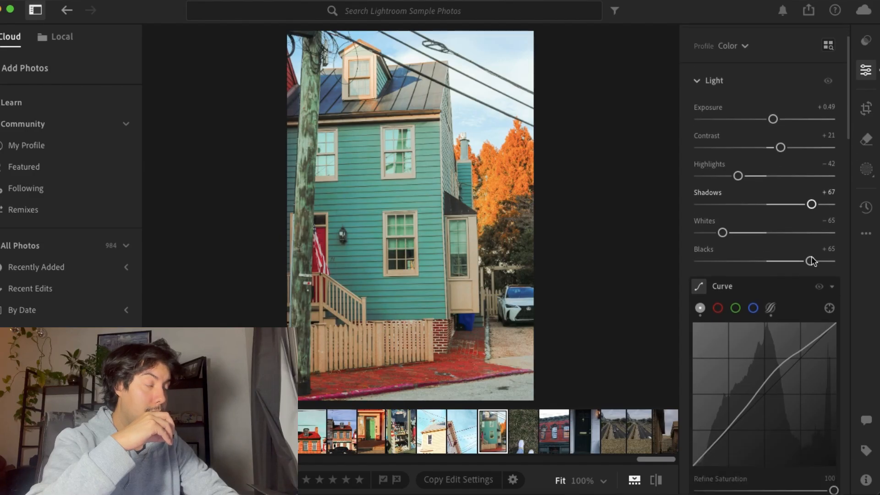
scroll(812, 258, "down", 2)
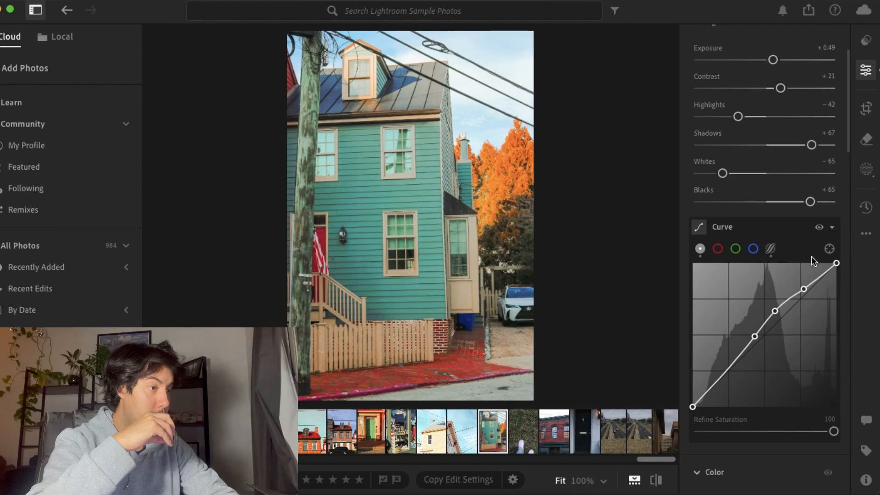
scroll(812, 258, "down", 6)
scroll(812, 259, "down", 3)
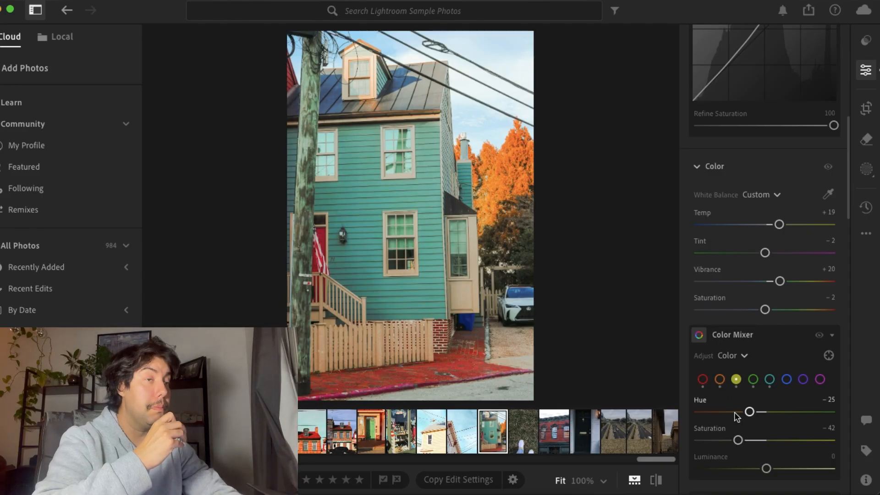
left_click_drag(750, 412, 762, 441)
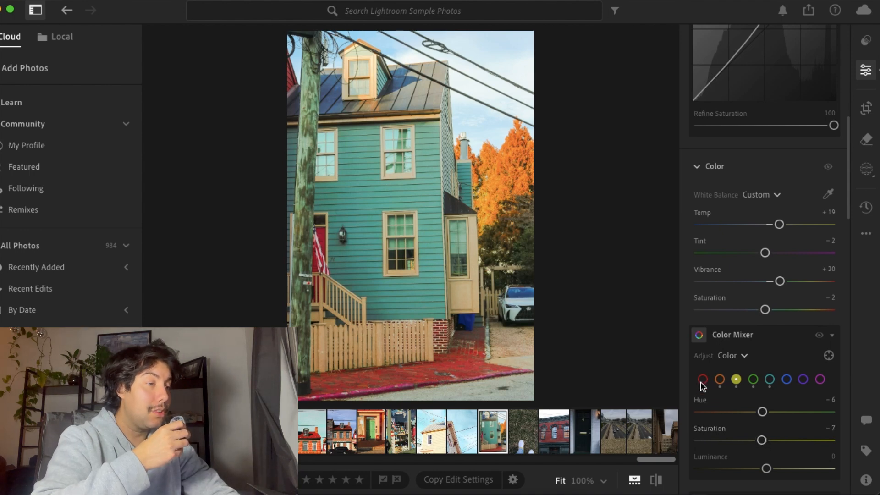
Shift the house photo's red hue toward orange and set its green hue to −2 in the Color Mixer
left_click(703, 380)
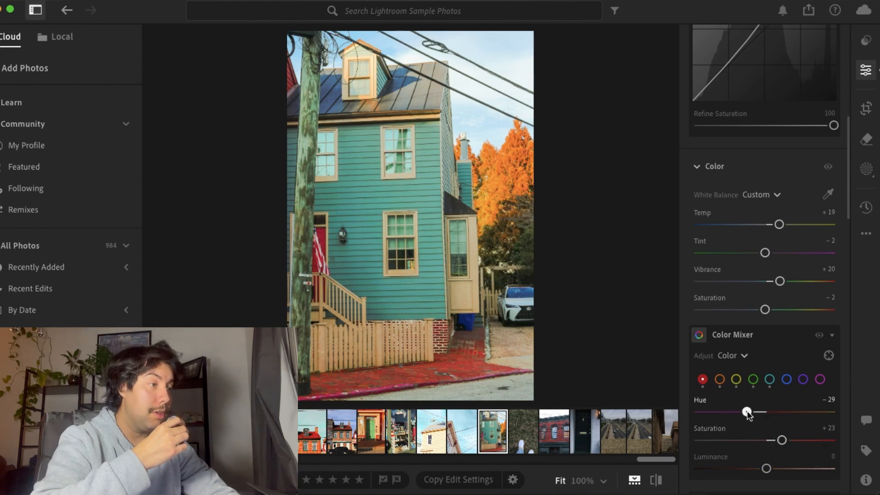
left_click_drag(764, 408, 721, 411)
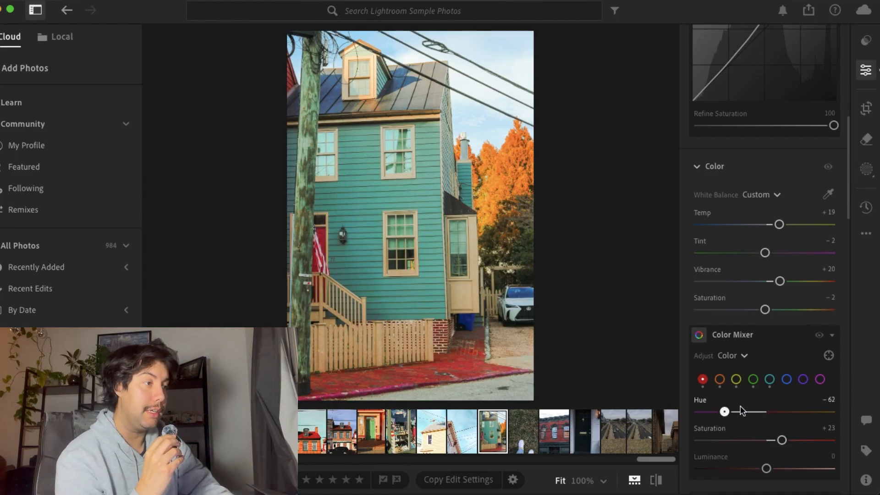
left_click_drag(774, 408, 776, 409)
left_click(753, 380)
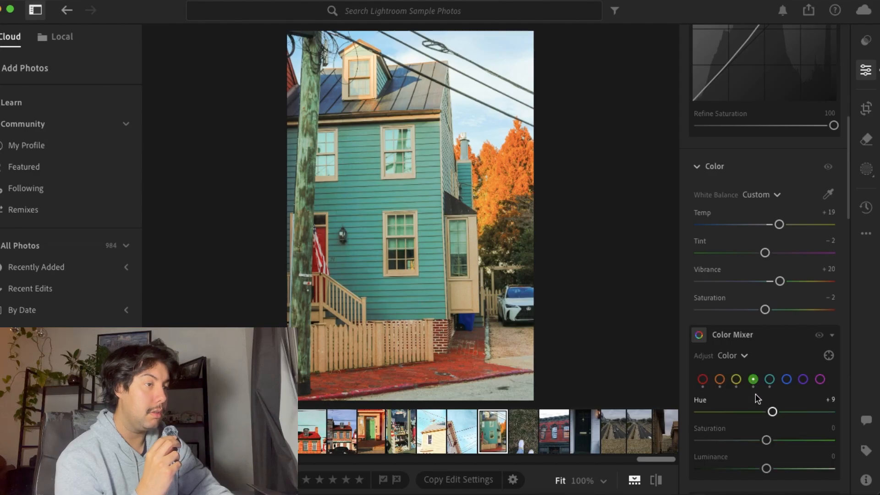
mouse_move(772, 412)
left_mouse_down()
mouse_move(702, 411)
mouse_move(766, 413)
left_mouse_up()
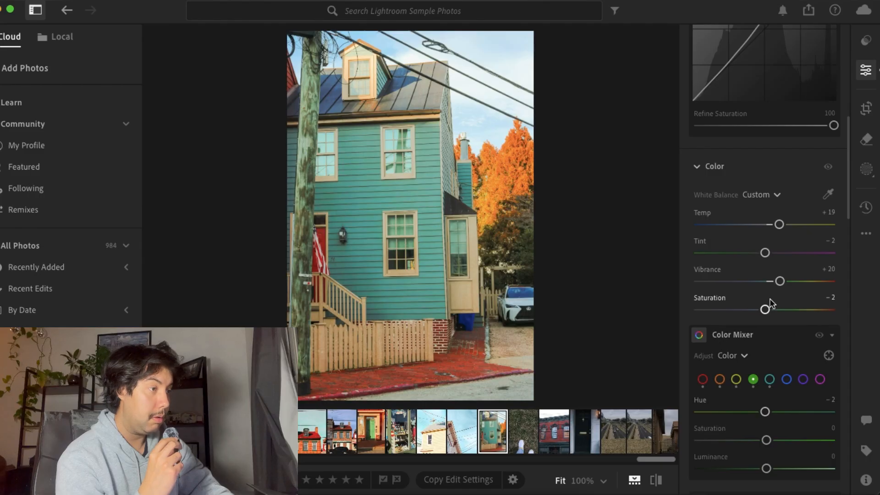
Tint the house photo's shadows orange in Color Grading, with hue 30 and saturation 23
scroll(769, 301, "down", 2)
scroll(772, 304, "down", 10)
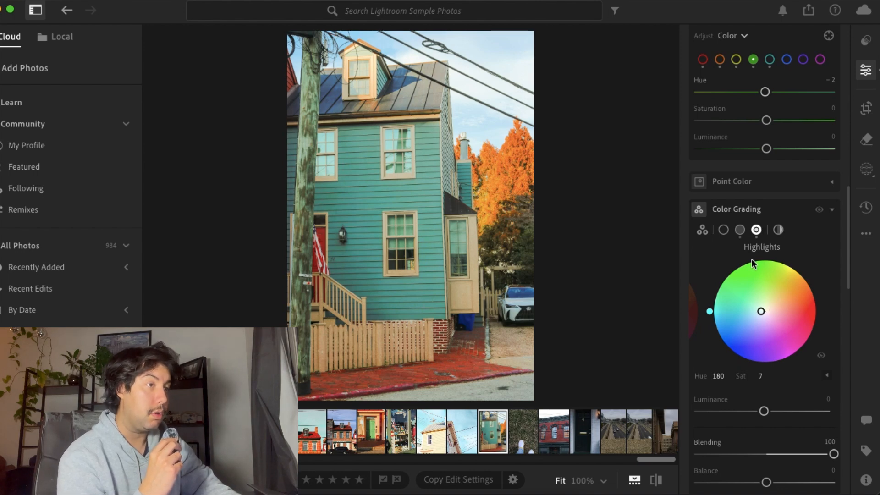
left_click(740, 231)
left_click(724, 231)
left_click_drag(768, 309, 776, 303)
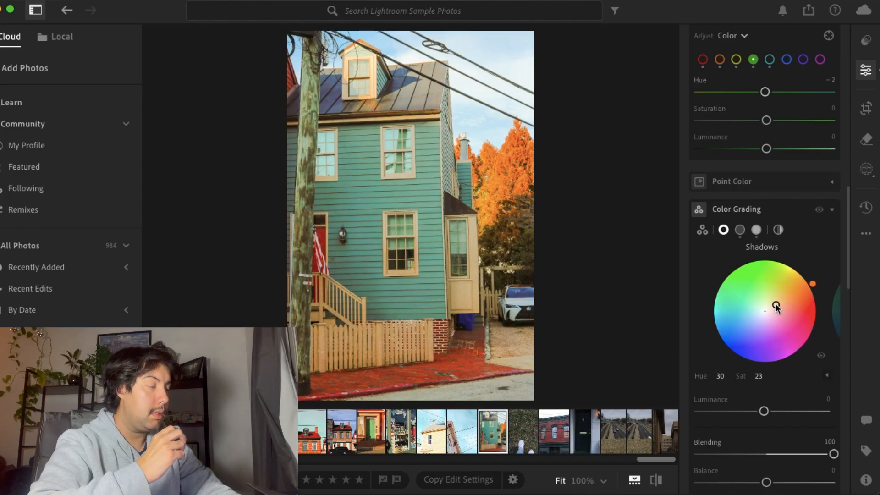
Set the house photo's shadow luminance to +36 and the Color Grading blending to 28
left_click(784, 412)
left_click_drag(817, 414, 788, 413)
left_click_drag(793, 454, 818, 466)
left_click_drag(767, 448, 677, 446)
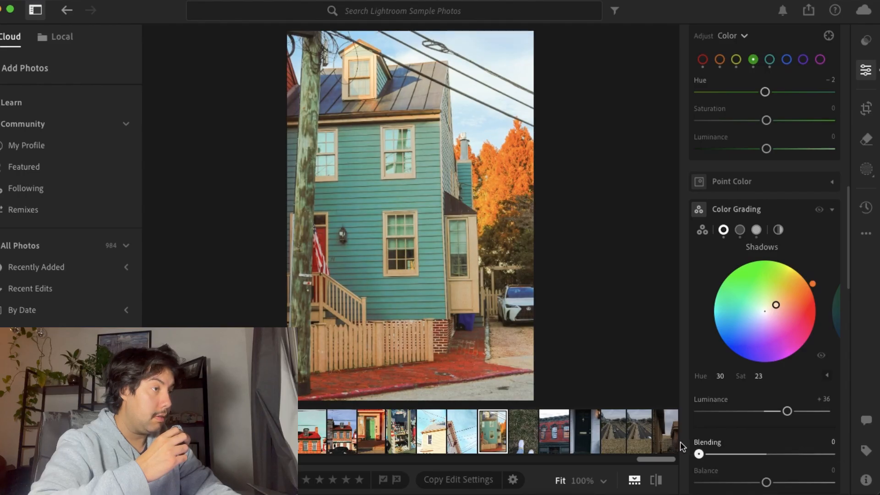
left_click_drag(730, 454, 737, 455)
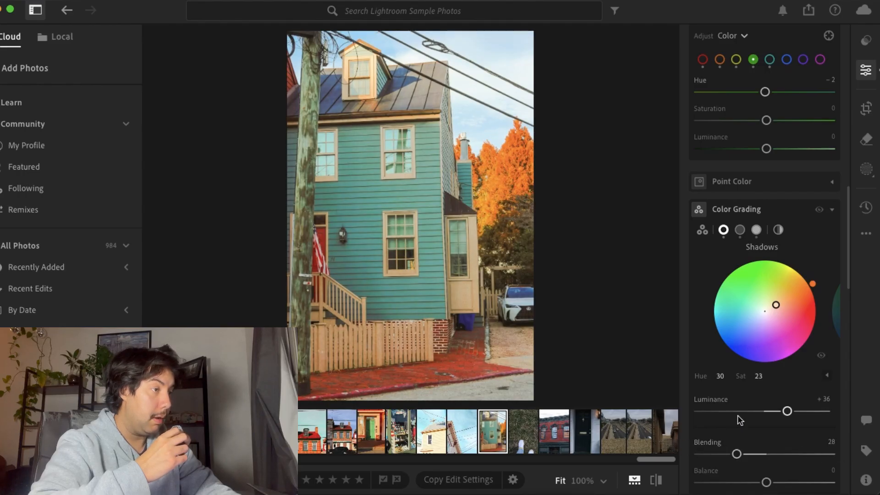
mouse_move(739, 420)
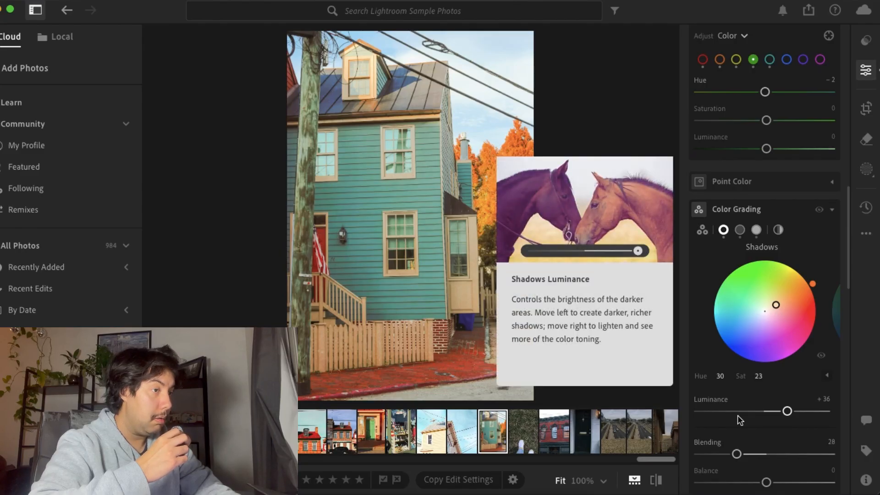
Open the photo of the white shoes on grass and apply Grant's preset
left_click(523, 439)
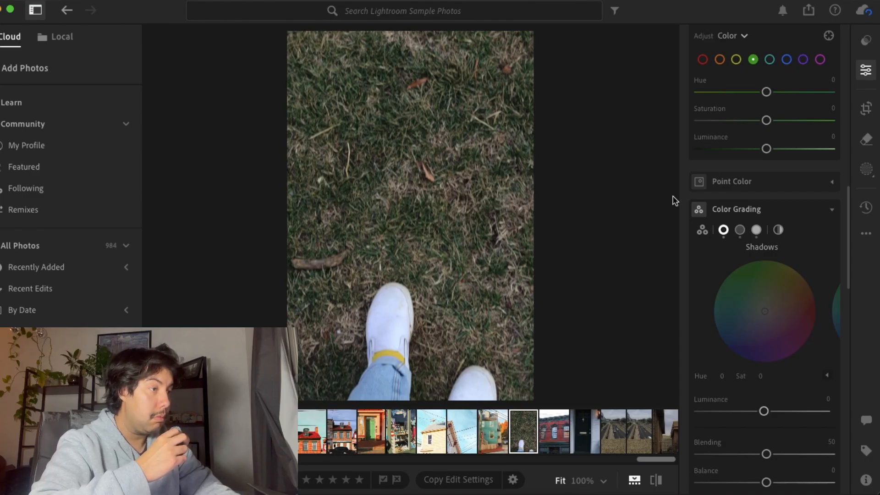
left_click(866, 40)
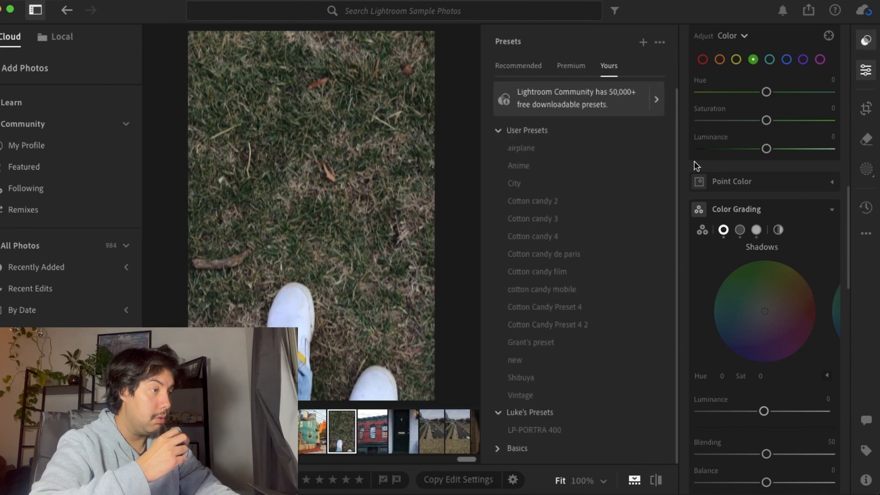
left_click(543, 345)
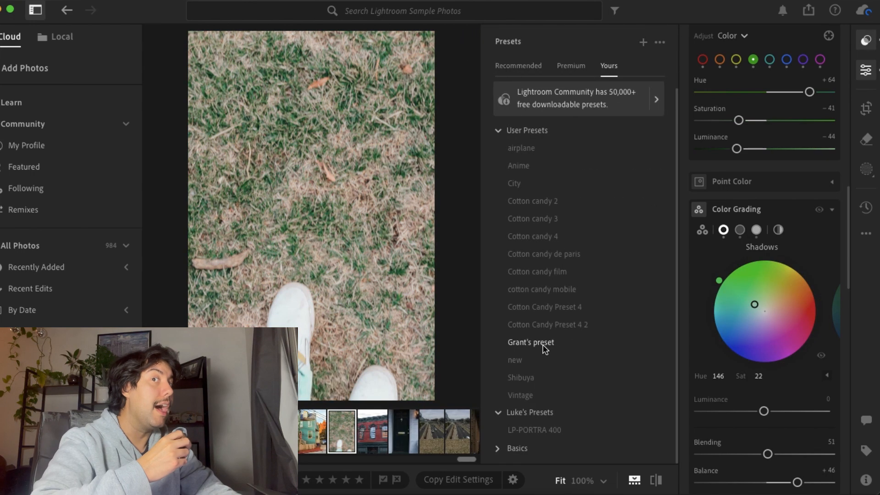
Set the grass photo's exposure to +0.86 and contrast to −13
scroll(728, 243, "up", 15)
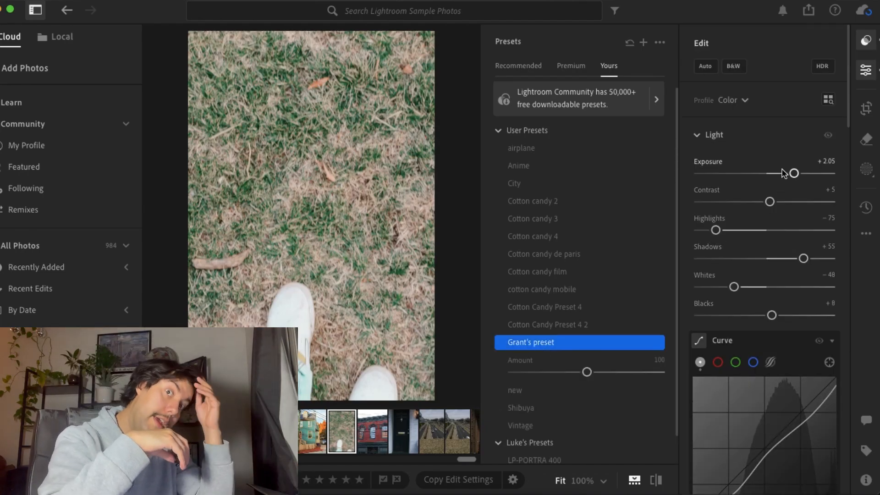
left_click(866, 41)
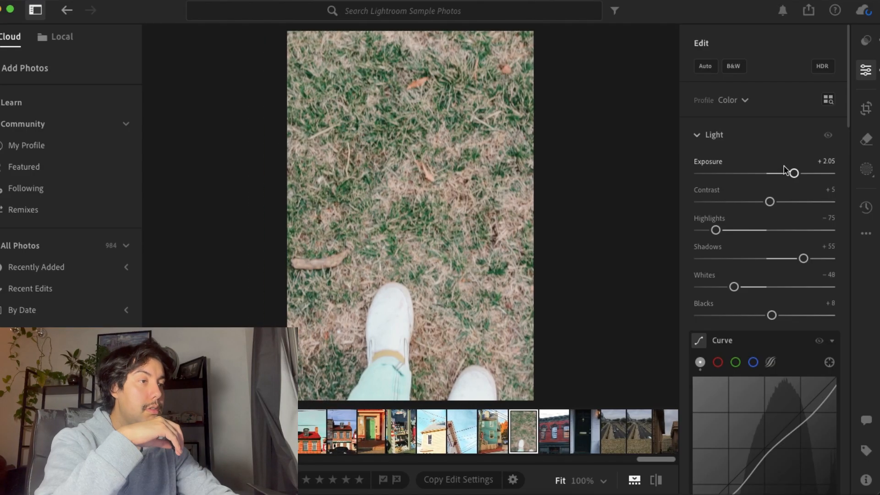
mouse_move(779, 174)
left_mouse_down()
mouse_move(767, 174)
mouse_move(778, 174)
left_mouse_up()
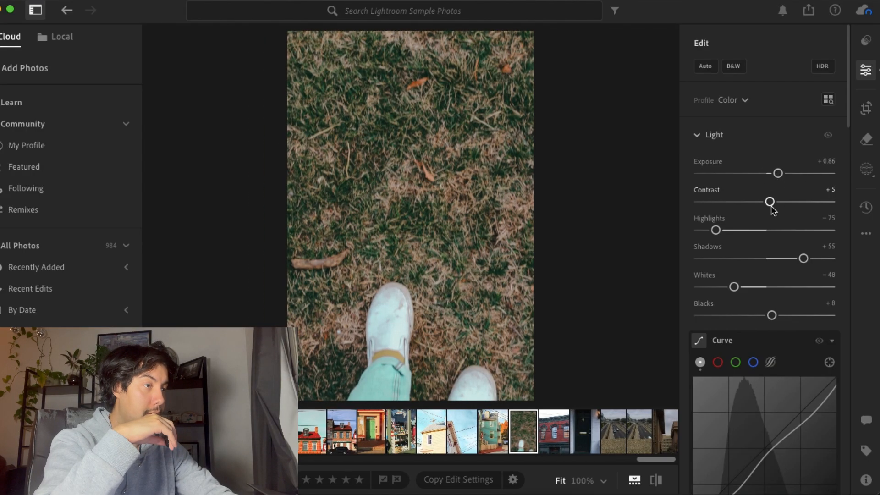
mouse_move(772, 205)
left_mouse_down()
mouse_move(795, 206)
mouse_move(760, 205)
left_mouse_up()
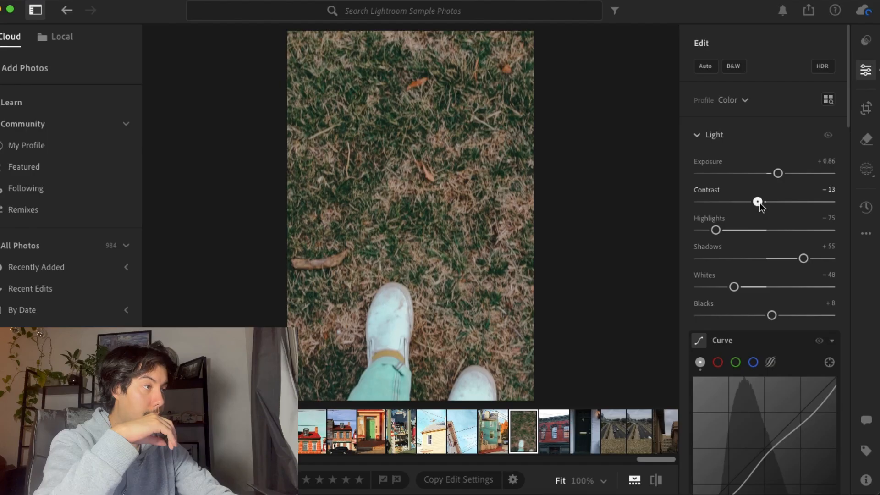
Set the grass photo's highlights to −48 and shadows to +41
left_click_drag(716, 230, 735, 231)
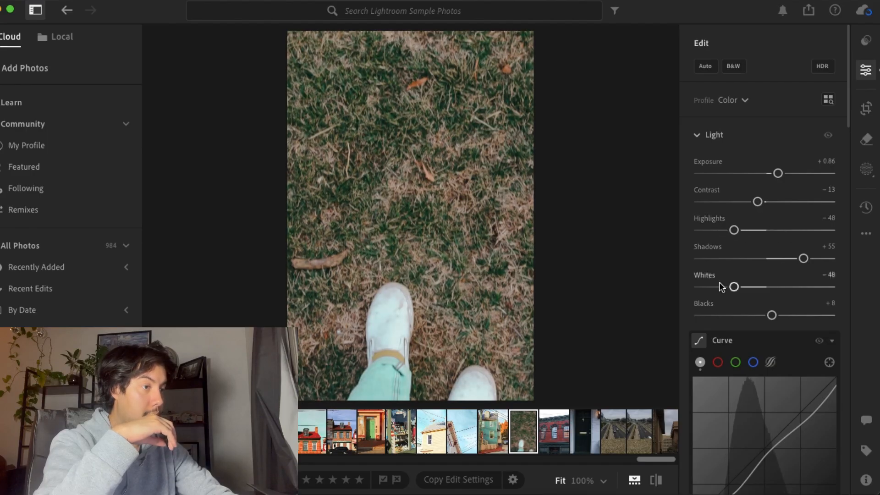
mouse_move(804, 258)
left_mouse_down()
mouse_move(771, 259)
mouse_move(795, 261)
left_mouse_up()
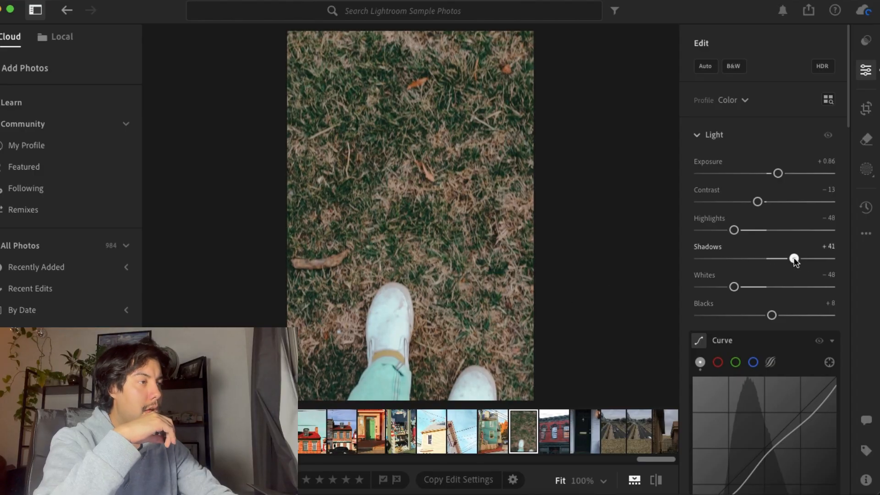
scroll(764, 288, "down", 10)
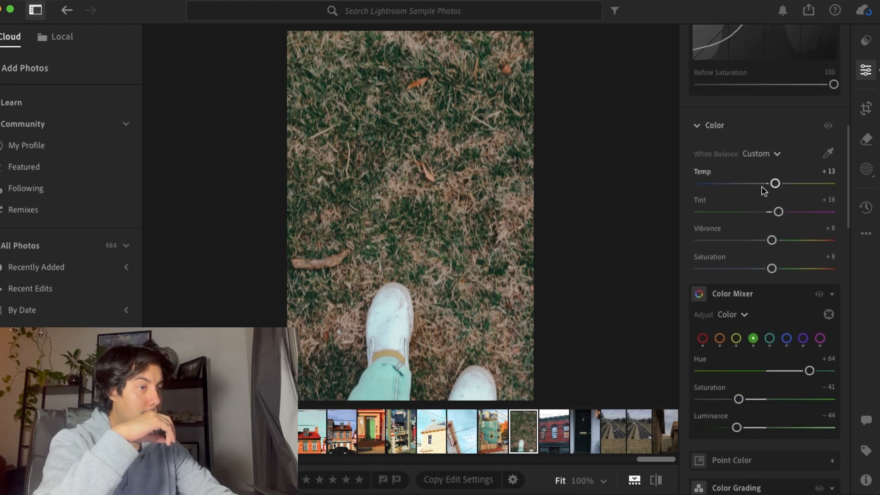
scroll(757, 260, "down", 8)
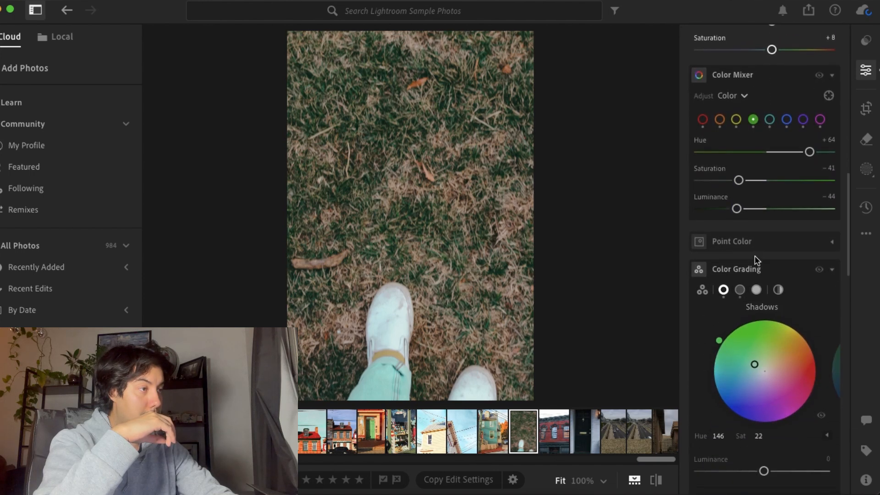
scroll(755, 259, "down", 1)
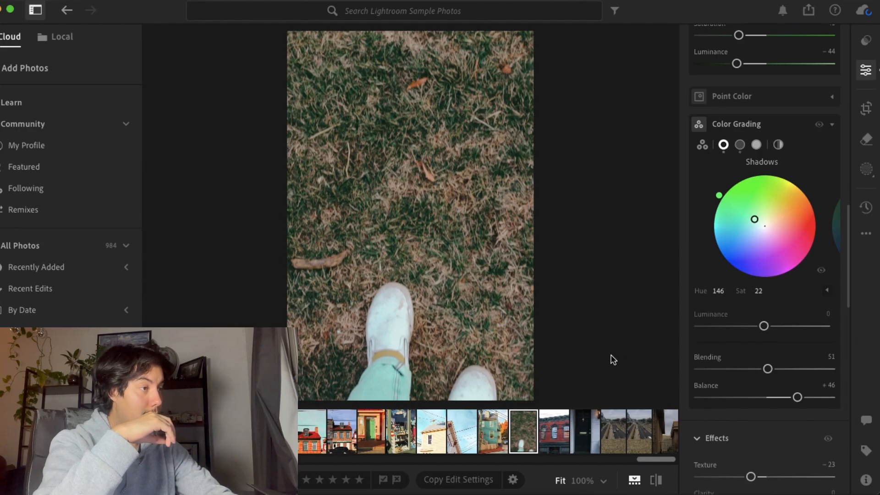
Open the photo of the red brick building and crop it tightly around the middle upper window
left_click(548, 433)
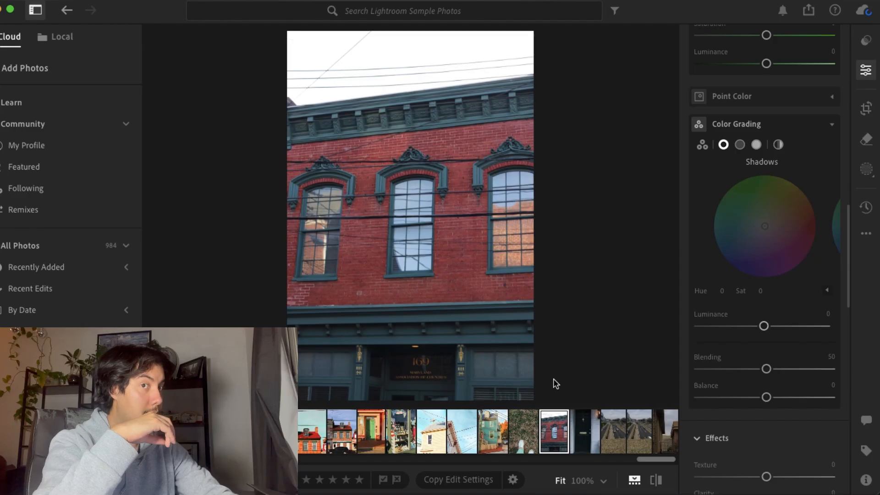
scroll(730, 231, "up", 7)
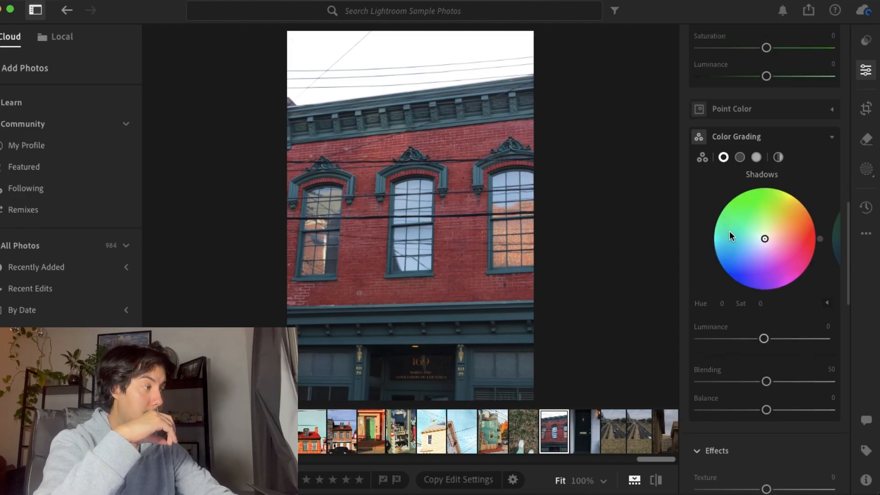
scroll(731, 235, "up", 5)
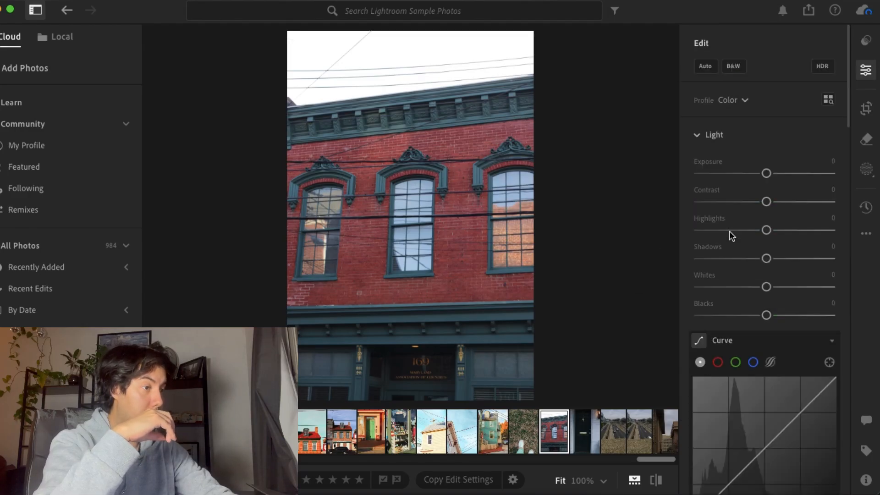
left_click(866, 109)
left_click_drag(532, 394, 493, 340)
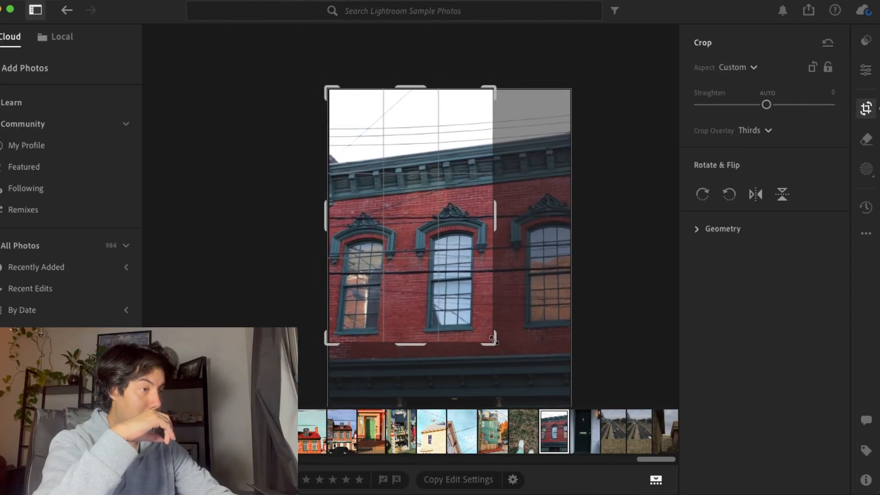
left_click_drag(327, 215, 379, 224)
left_click_drag(415, 85, 418, 139)
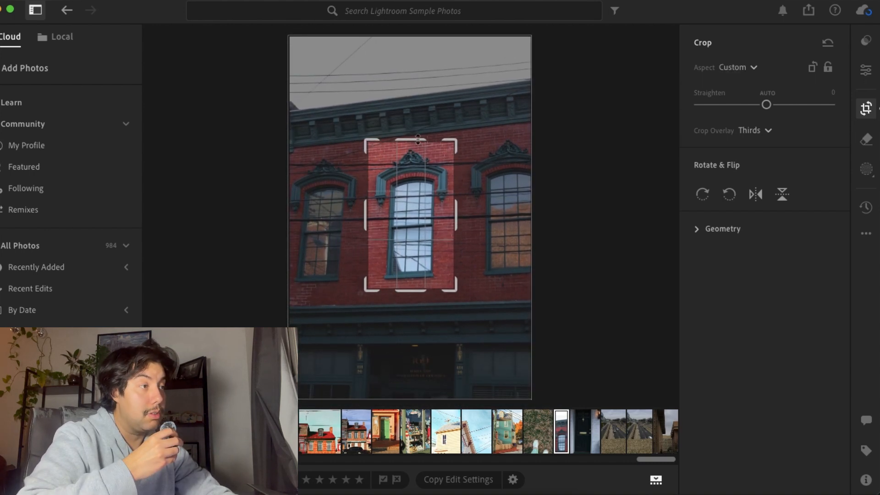
left_click(867, 110)
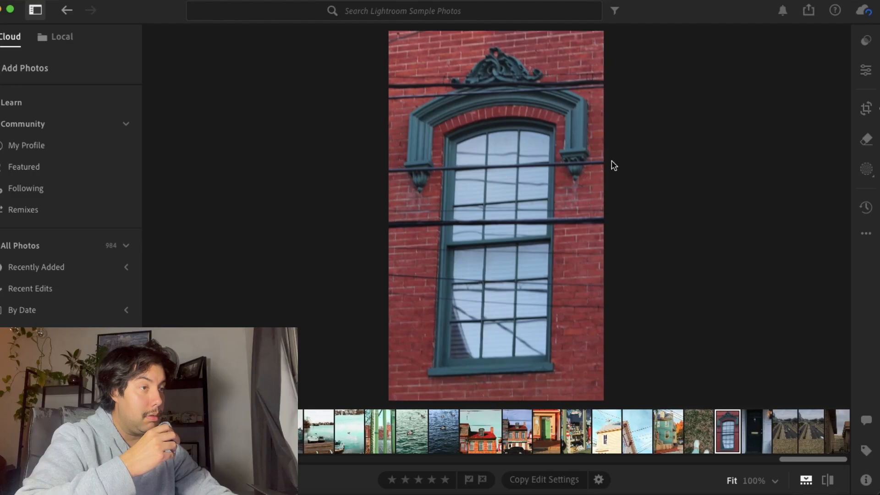
Apply the cotton candy mobile preset to the window photo
left_click(867, 41)
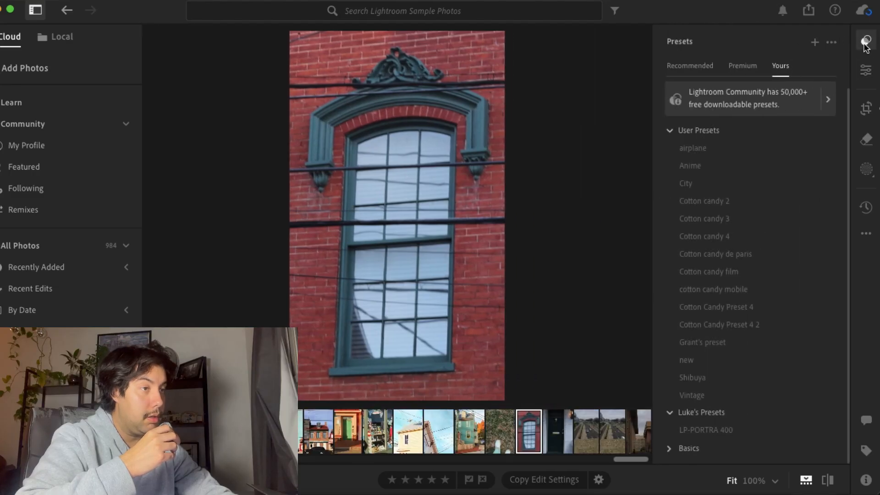
left_click(700, 357)
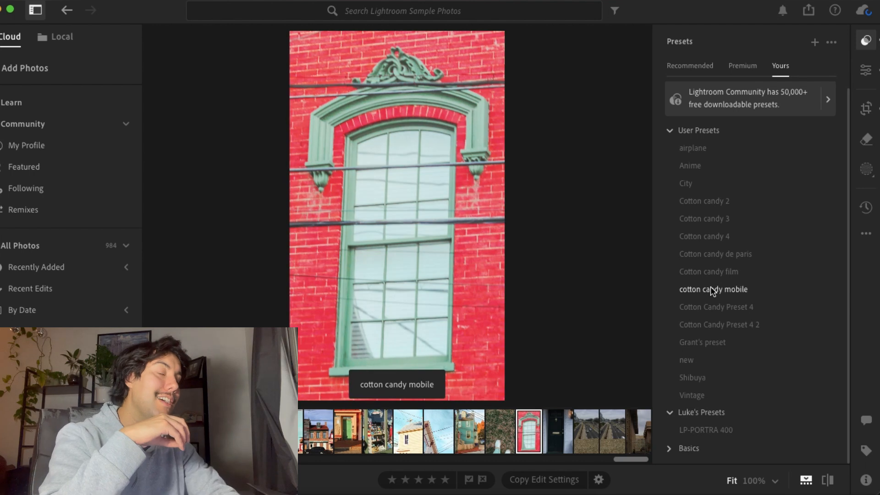
left_click(710, 289)
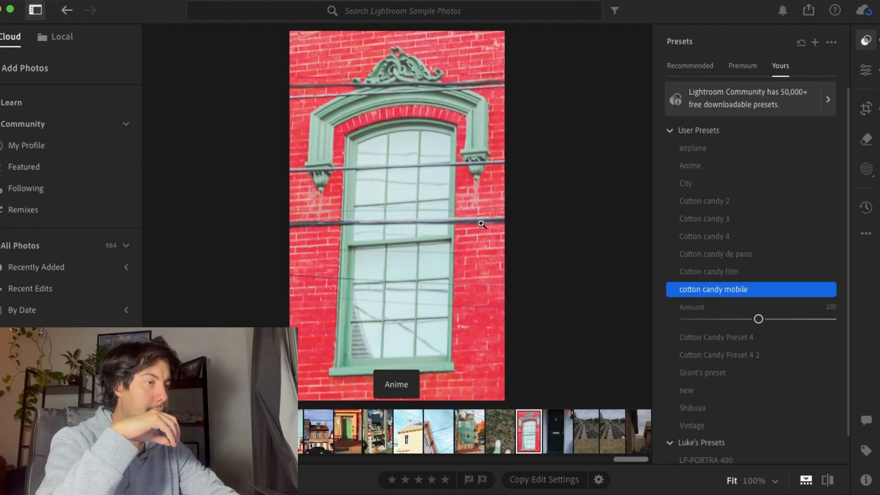
Adjust the window photo's reds in the Color Mixer to hue +18, saturation −63 and luminance −36
left_click(867, 73)
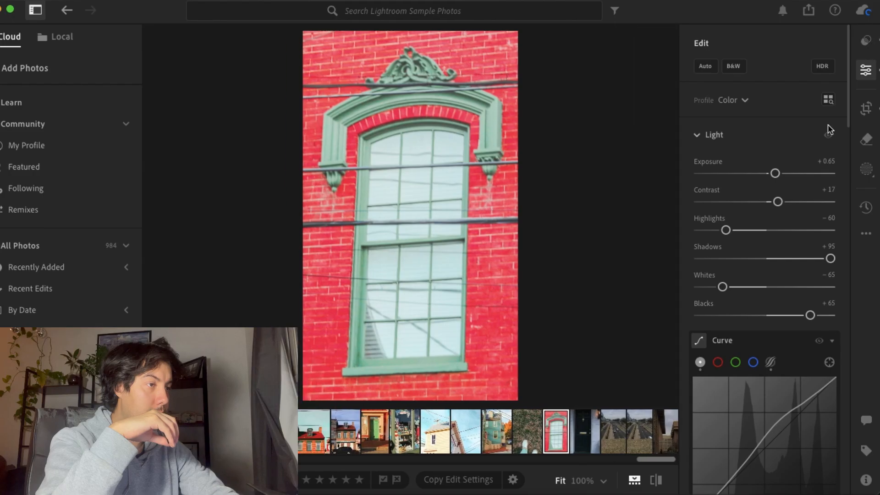
scroll(749, 320, "down", 10)
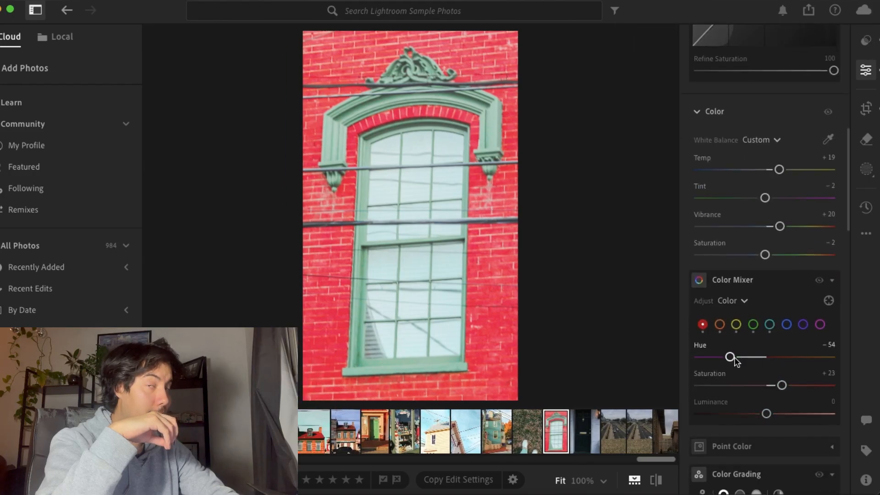
left_click_drag(745, 357, 743, 414)
left_click(727, 414)
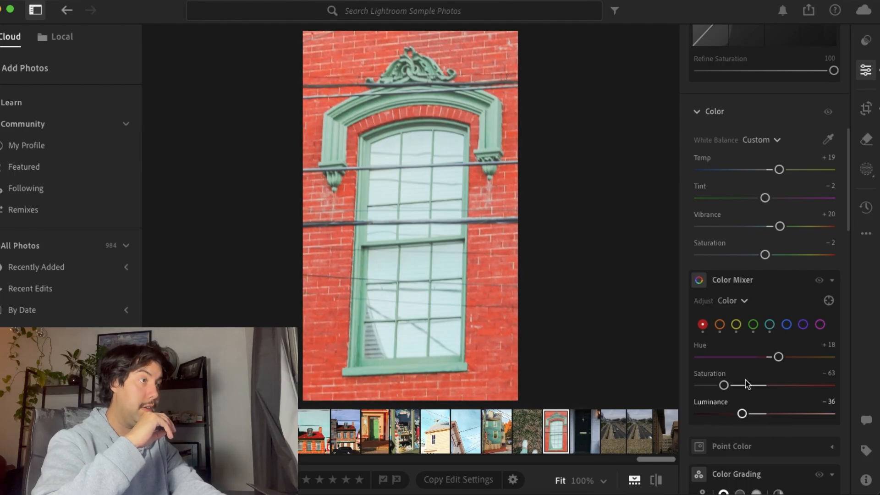
Adjust the window photo's greens in the Color Mixer to hue +58 and saturation −46
left_click(753, 325)
left_click(750, 357)
left_click_drag(703, 360, 807, 360)
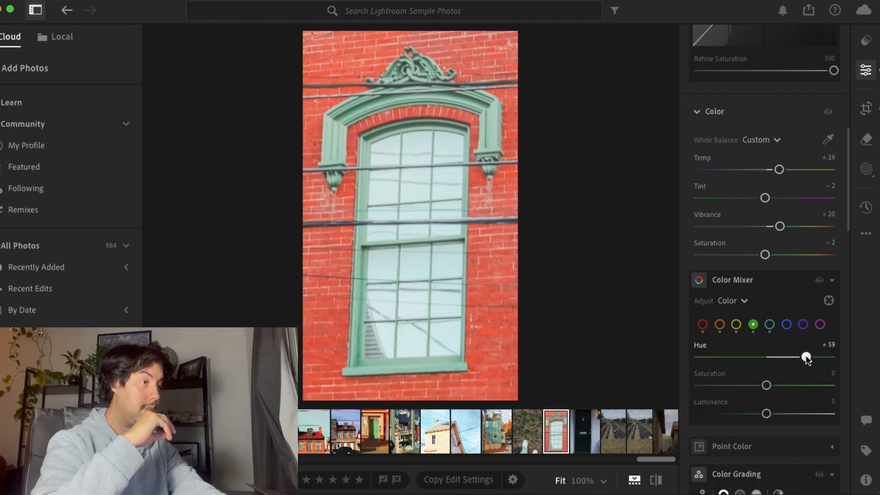
left_click_drag(784, 387, 729, 386)
Set the window photo's exposure to −0.07, contrast to +9, highlights to −9, shadows to +42 and whites to −35
scroll(761, 287, "up", 10)
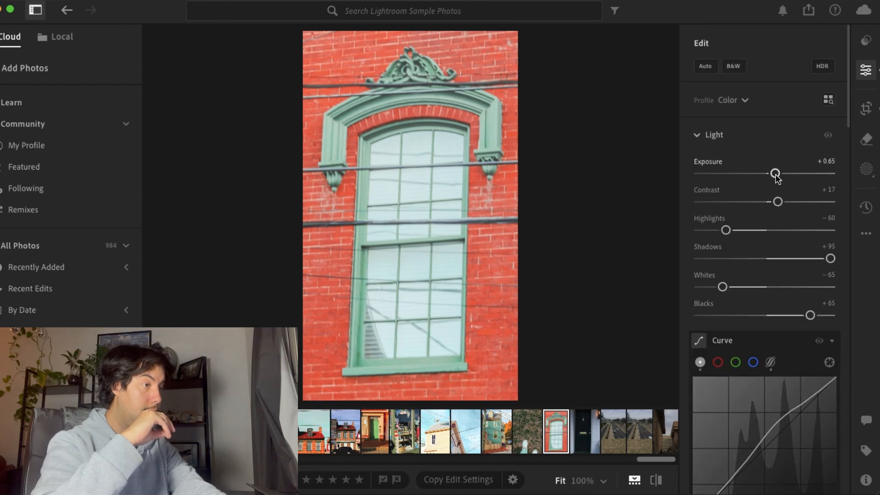
mouse_move(775, 174)
left_mouse_down()
mouse_move(754, 174)
mouse_move(763, 174)
left_mouse_up()
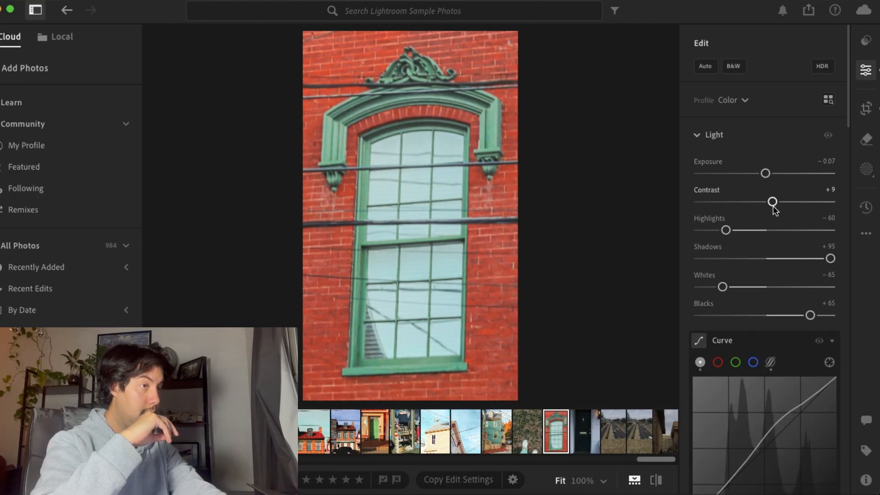
left_click_drag(728, 230, 780, 231)
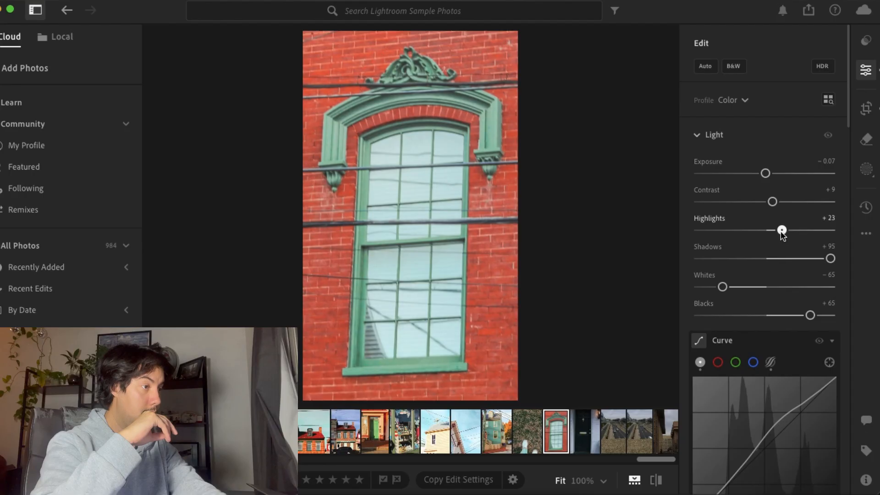
left_click(794, 258)
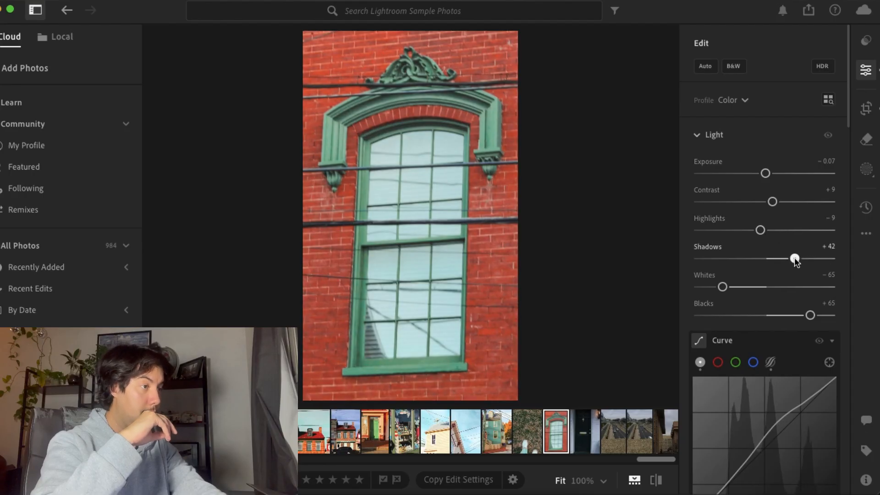
left_click_drag(741, 287, 783, 287)
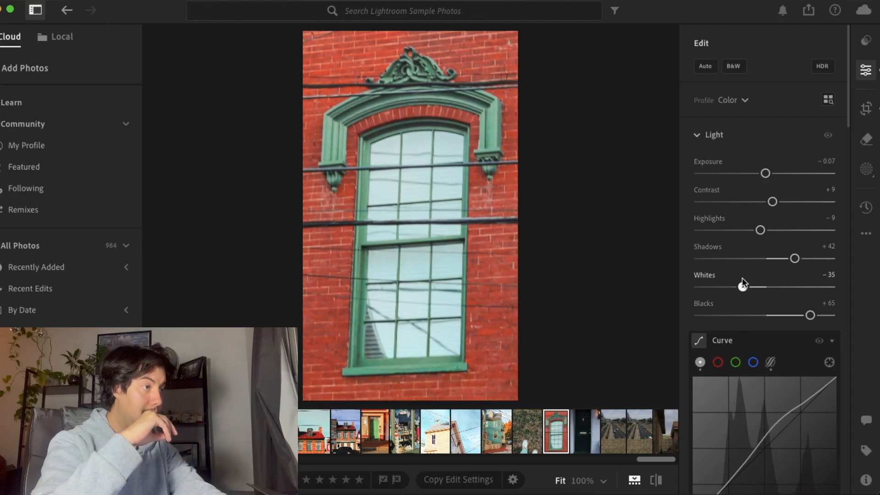
left_click(458, 255)
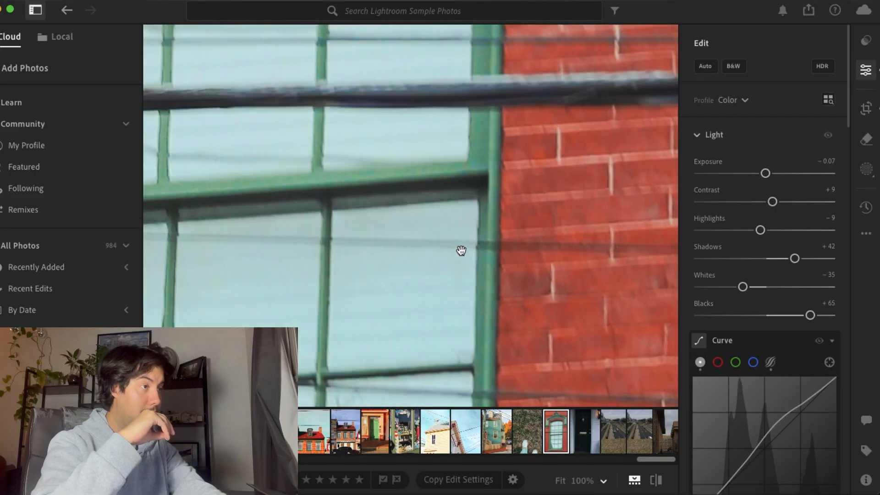
left_click(485, 225)
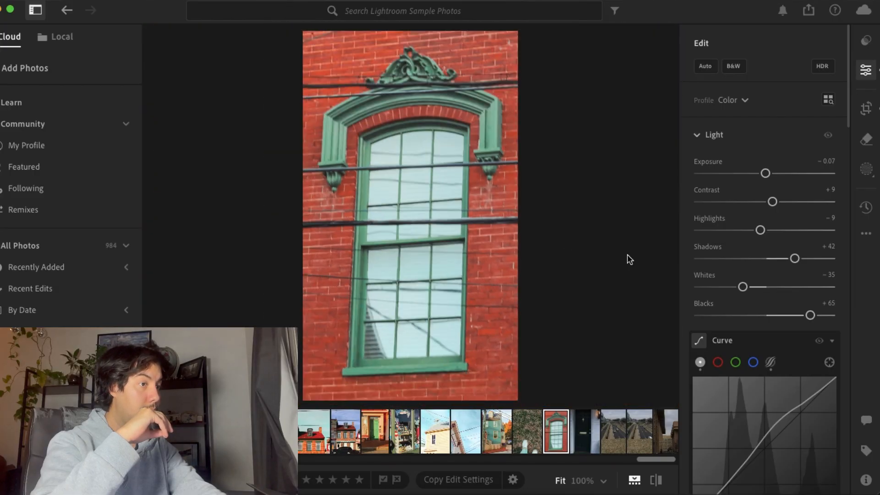
Tint the window photo's shadows green in Color Grading, with hue 107, saturation 19 and luminance −26
scroll(758, 301, "down", 5)
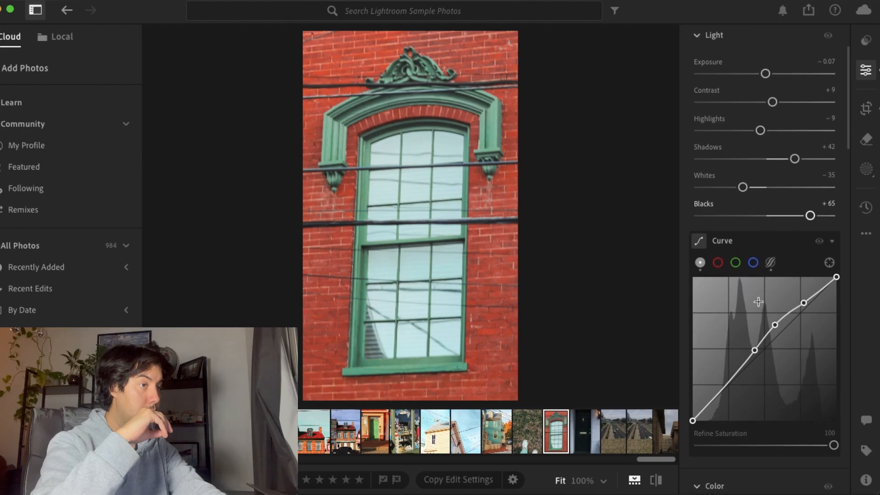
scroll(759, 301, "down", 5)
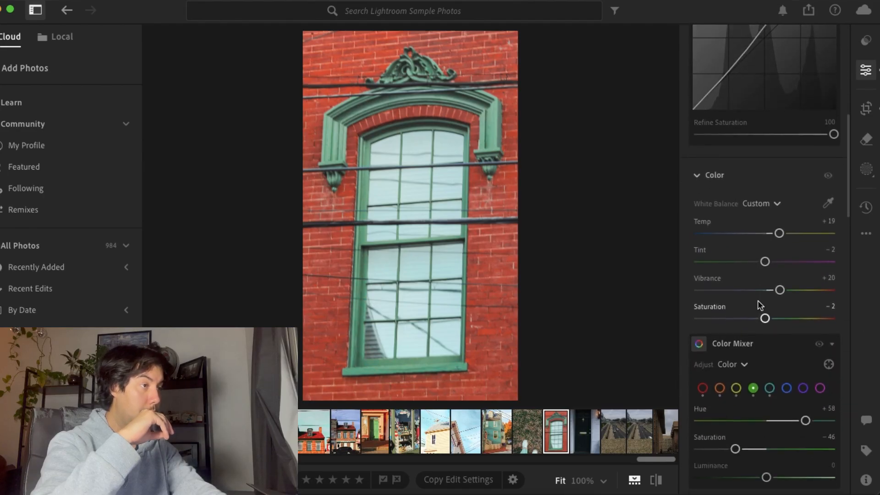
scroll(758, 301, "down", 5)
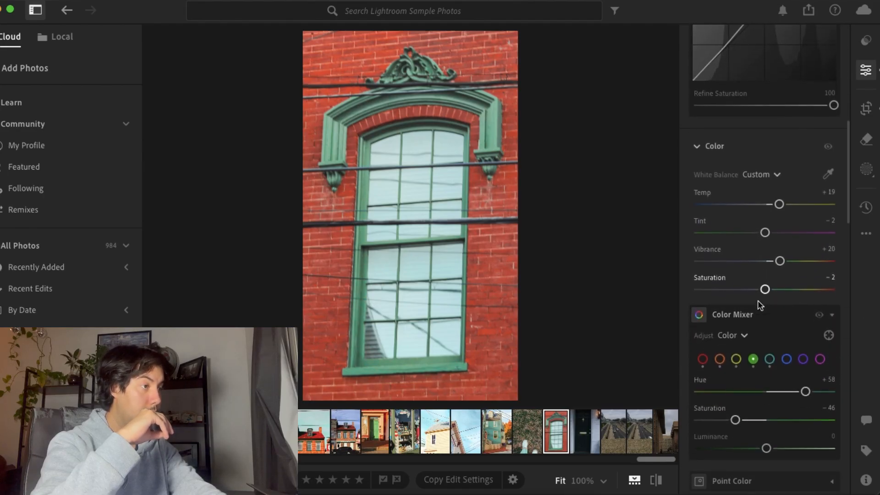
scroll(758, 300, "down", 10)
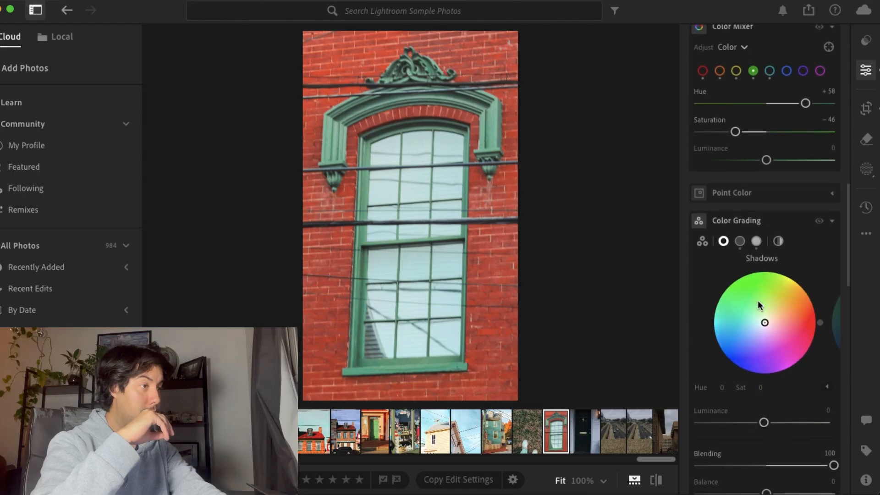
mouse_move(772, 291)
left_mouse_down()
mouse_move(744, 301)
mouse_move(763, 288)
left_mouse_up()
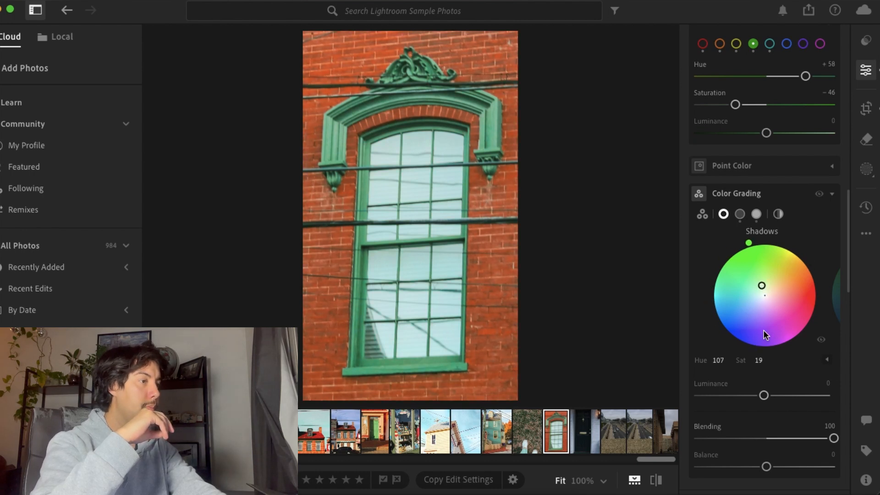
left_click_drag(774, 397, 748, 399)
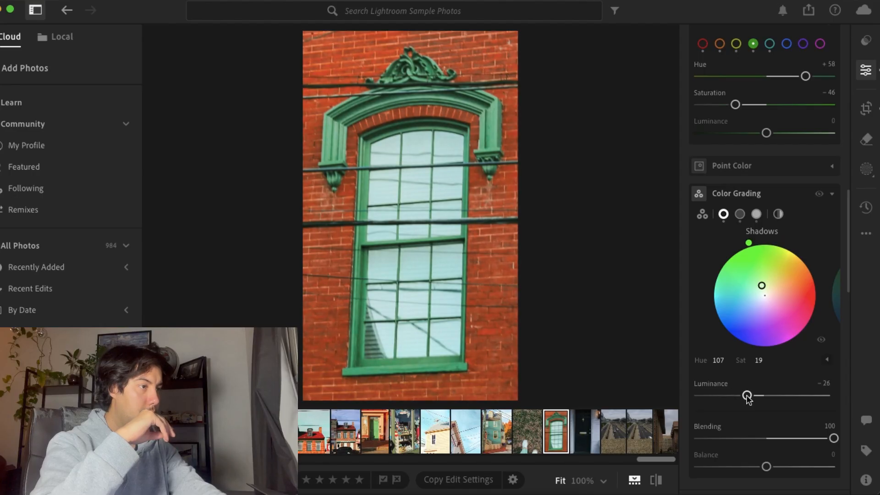
scroll(747, 399, "down", 1)
scroll(747, 394, "up", 4)
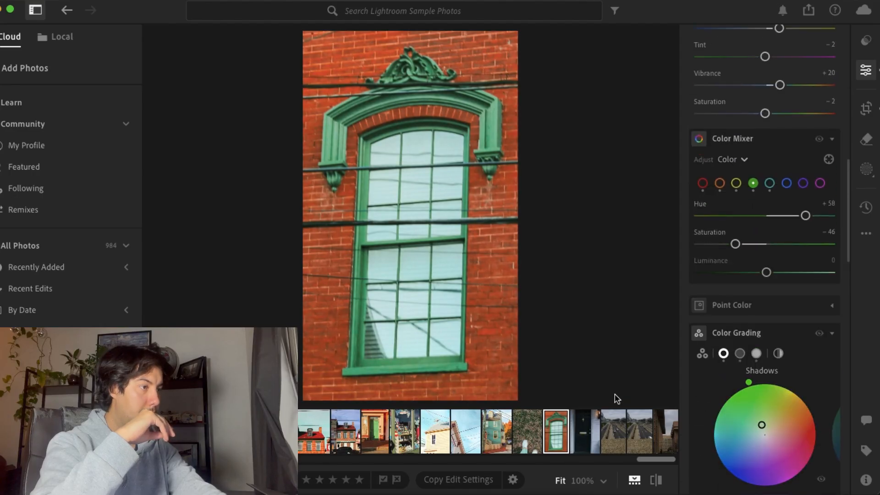
Open the black door photo, straighten it by −0.66 and crop out the wall lamp and the doorstep
left_click(587, 426)
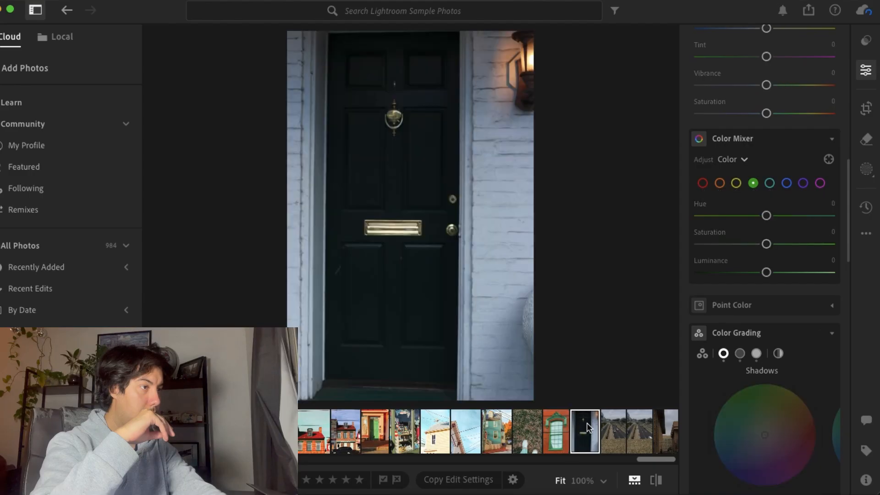
left_click(870, 114)
left_click_drag(770, 110, 768, 110)
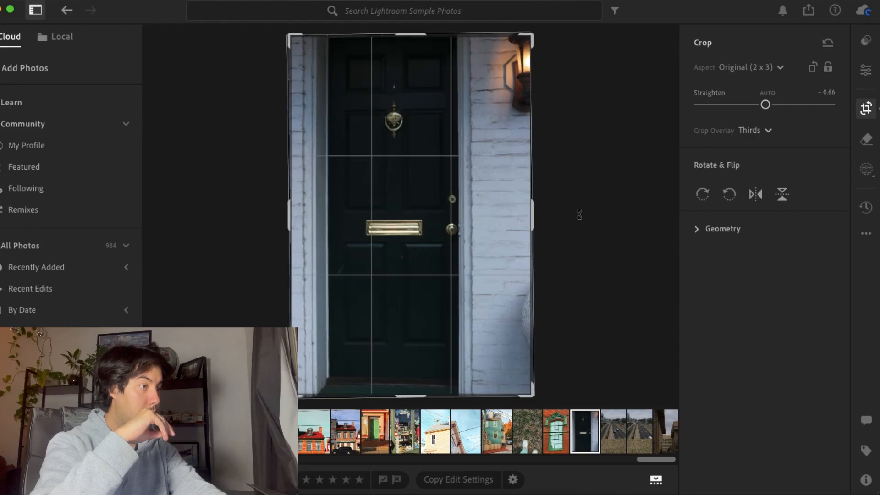
left_click_drag(531, 214, 480, 309)
left_click_drag(422, 395, 423, 370)
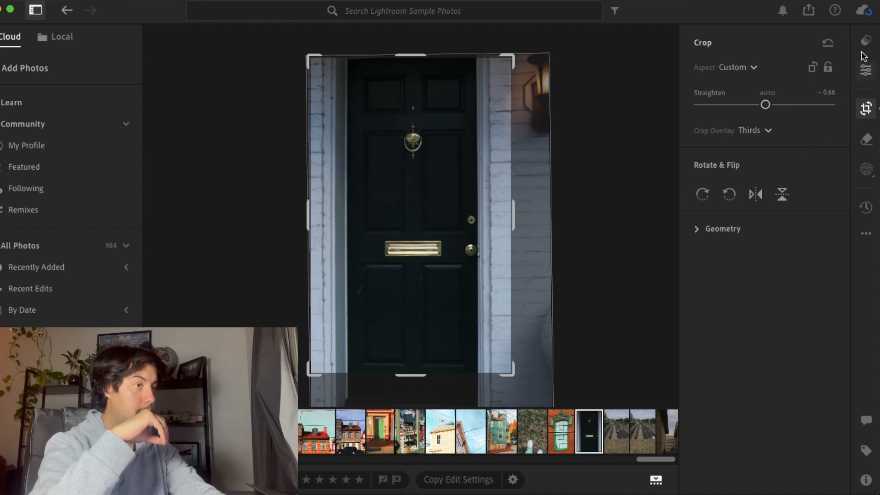
Apply the "cotton candy mobile" user preset to the cropped door photo
left_click(866, 73)
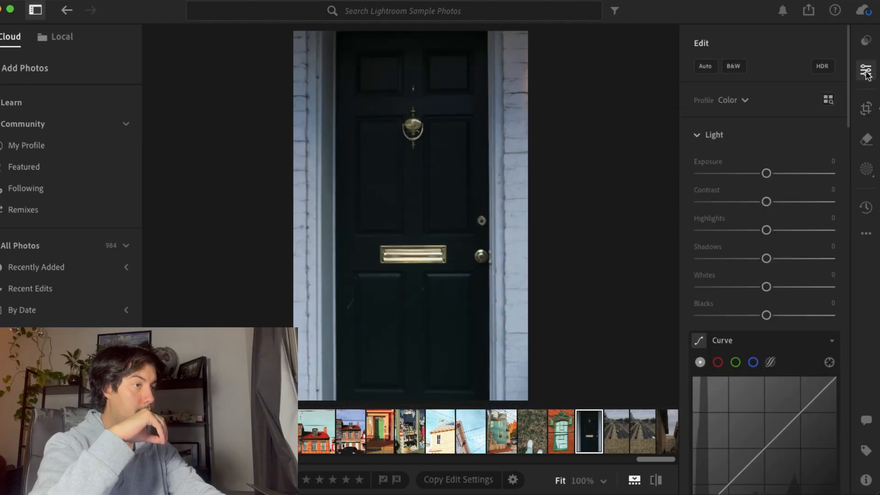
left_click(867, 41)
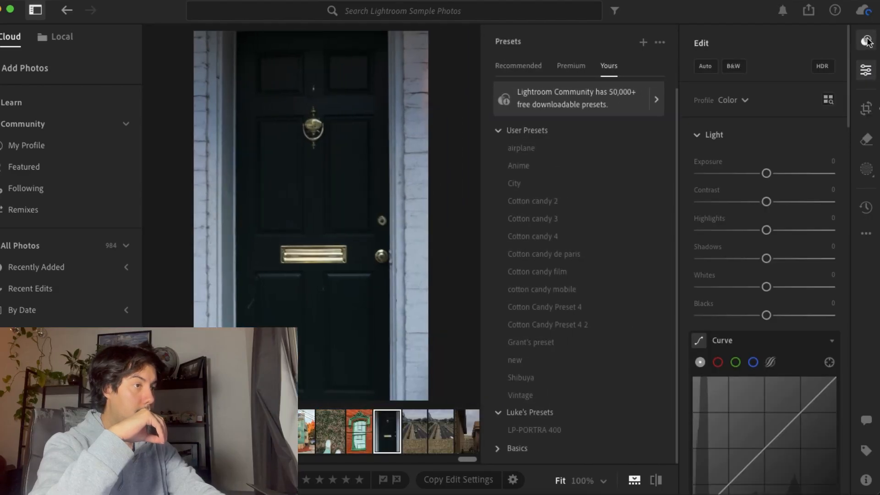
left_click(567, 290)
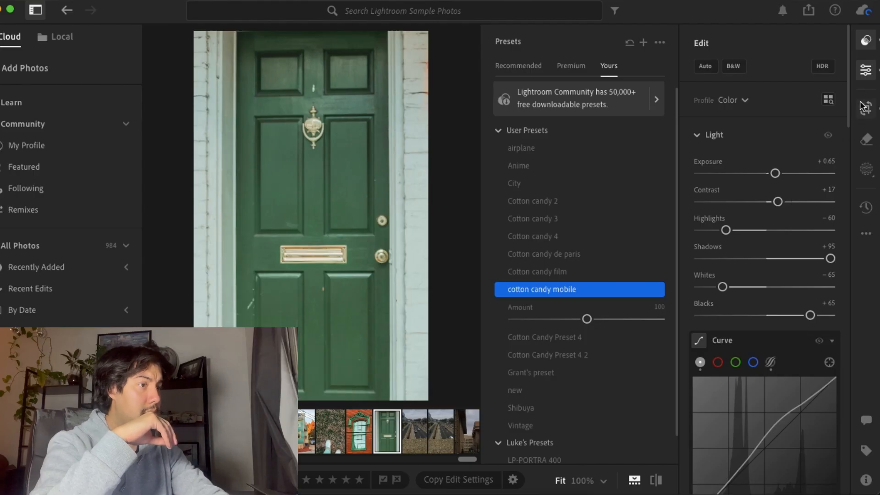
Set the door photo's exposure to +1.05, contrast to +38, highlights to −56 and shadows to +55
left_click(866, 69)
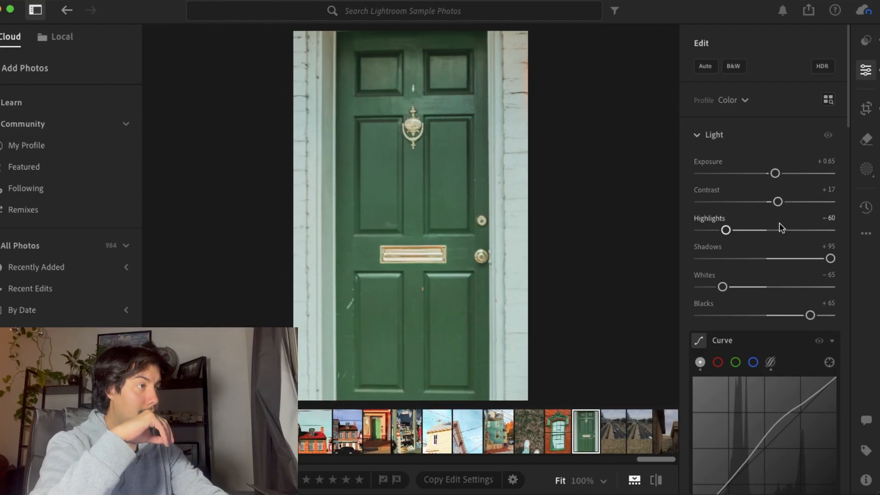
left_click_drag(775, 174, 796, 210)
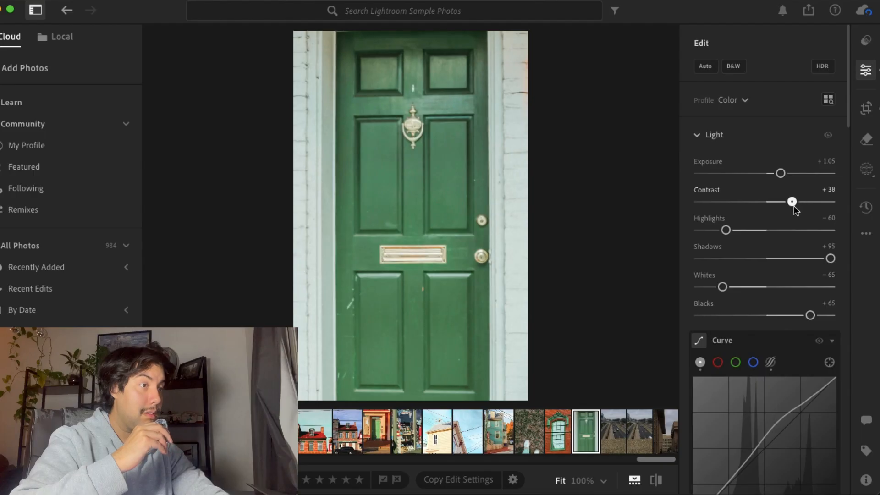
mouse_move(742, 231)
left_mouse_down()
mouse_move(772, 232)
mouse_move(729, 236)
left_mouse_up()
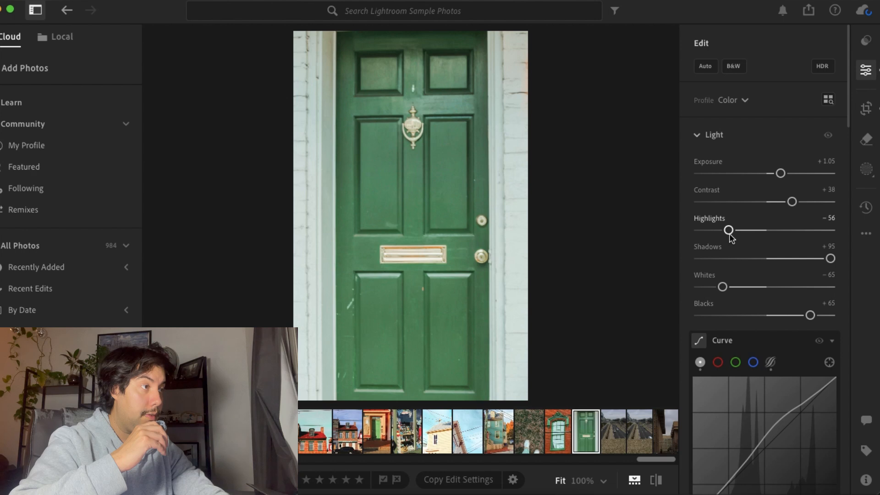
mouse_move(800, 262)
left_mouse_down()
mouse_move(785, 260)
mouse_move(802, 260)
left_mouse_up()
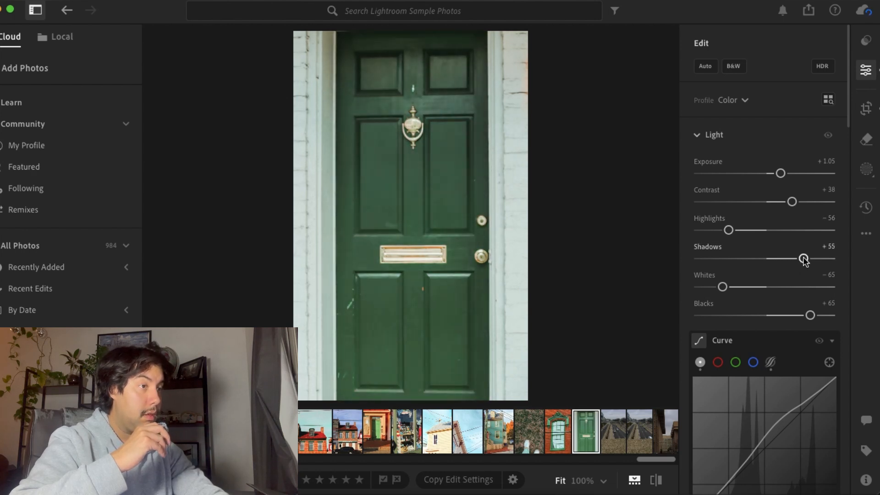
Paint over the diagonal scratch beside the door's lower panel using the Heal brush at size 5
left_click(349, 303)
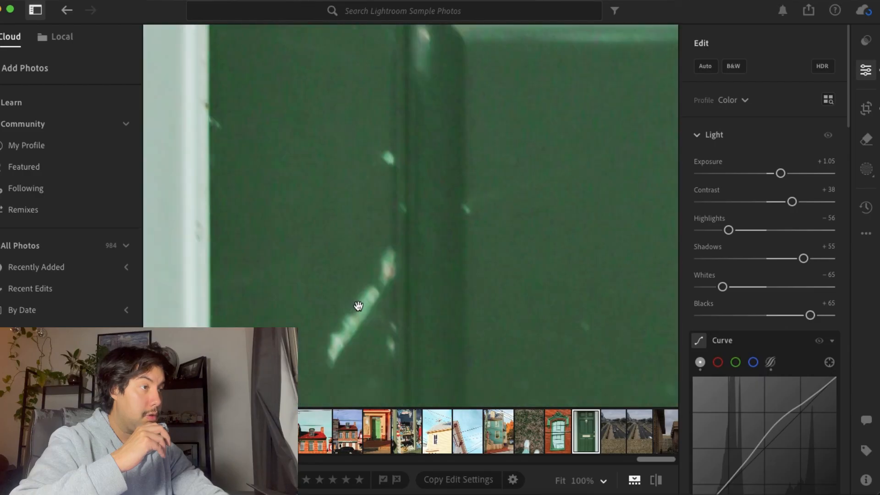
left_click(366, 310)
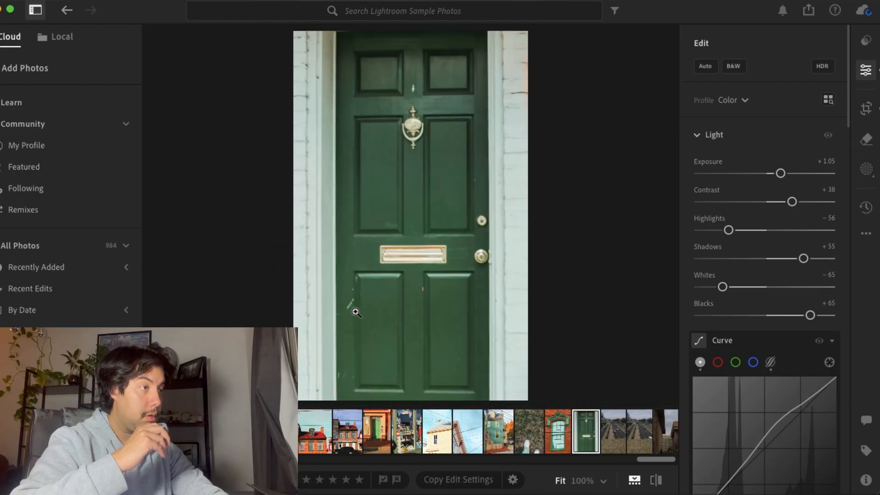
left_click(357, 313)
scroll(752, 383, "down", 1)
scroll(752, 383, "down", 10)
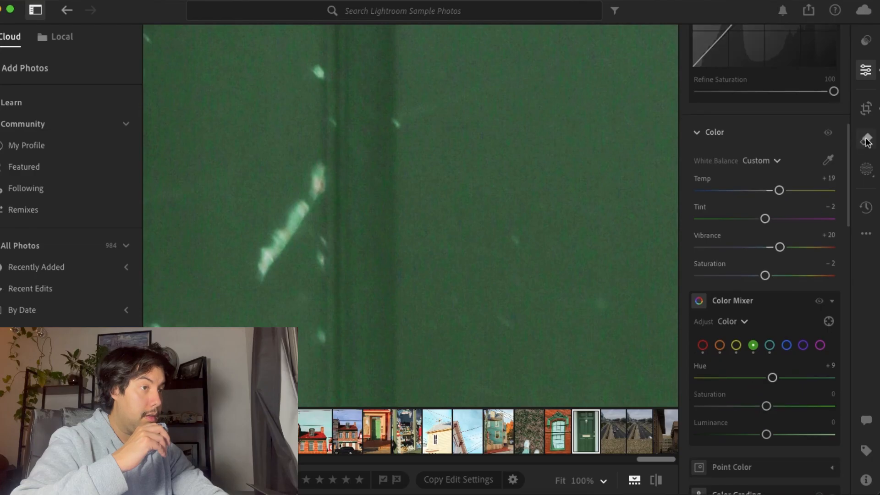
left_click(867, 140)
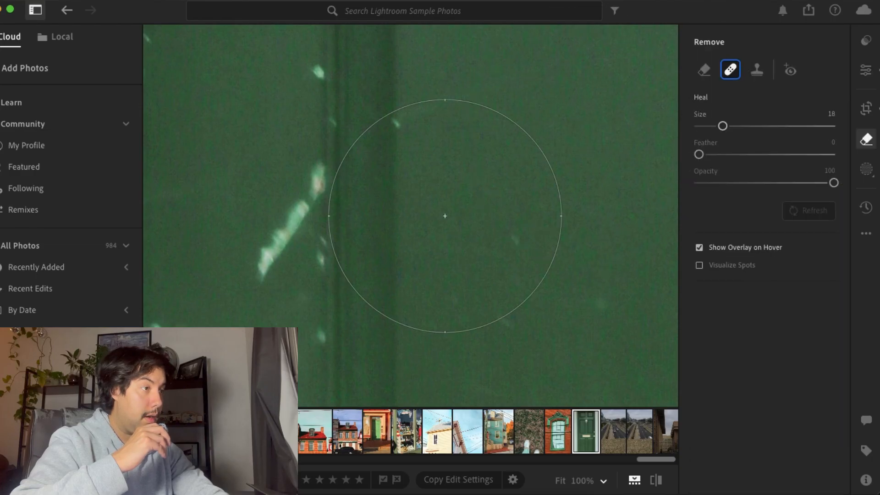
scroll(388, 245, "up", 3)
scroll(388, 244, "down", 11)
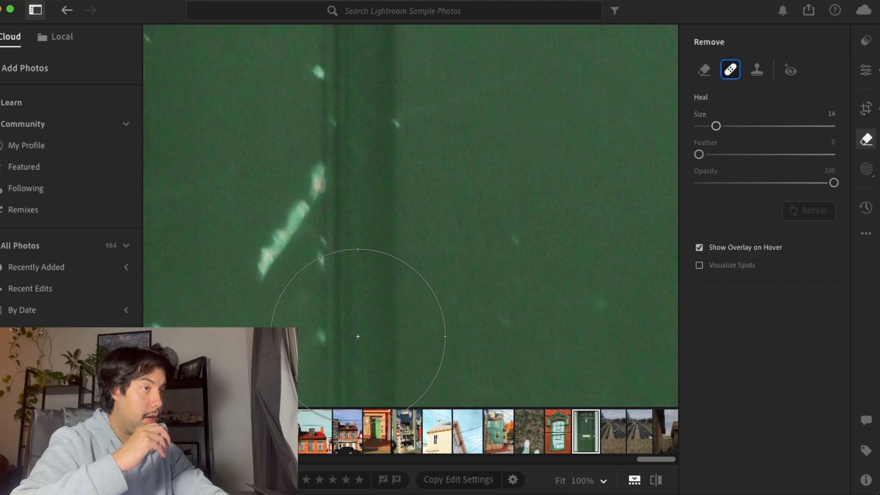
scroll(281, 217, "down", 5)
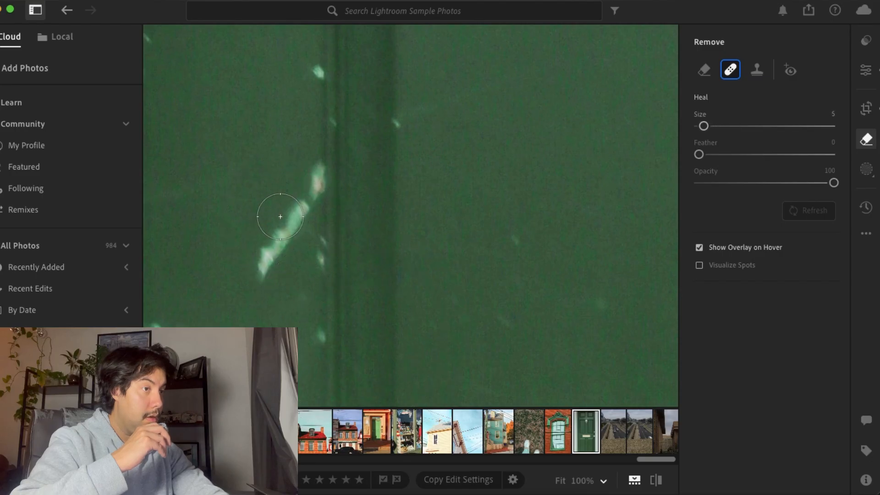
left_click(295, 212)
left_click_drag(295, 212, 268, 266)
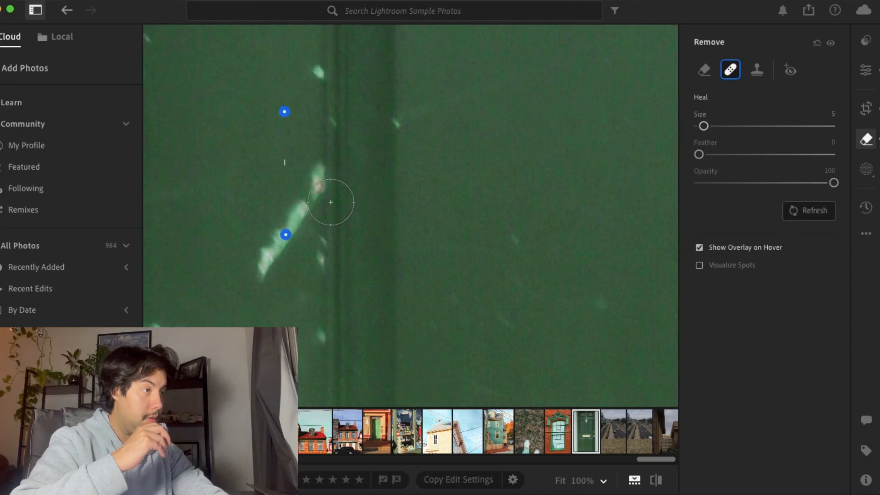
Move the scratch repair's source area to cleaner green paint farther from the panel moulding, and finish healing
mouse_move(285, 113)
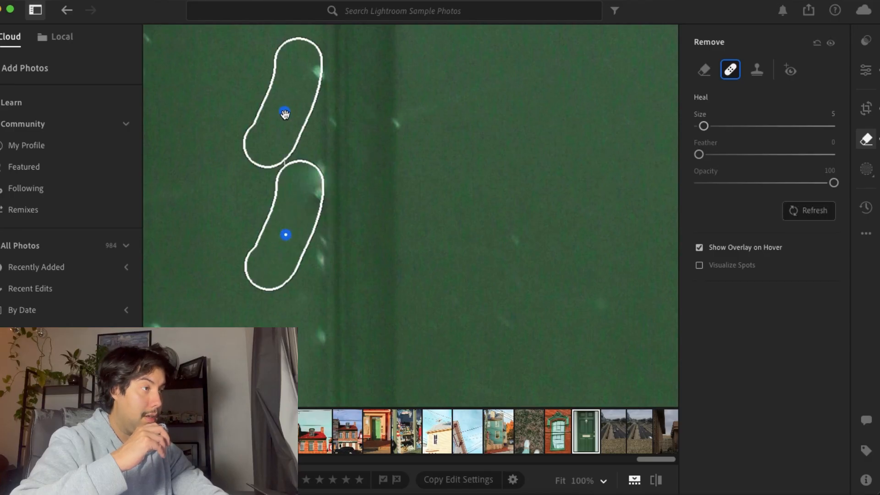
left_click_drag(284, 113, 240, 116)
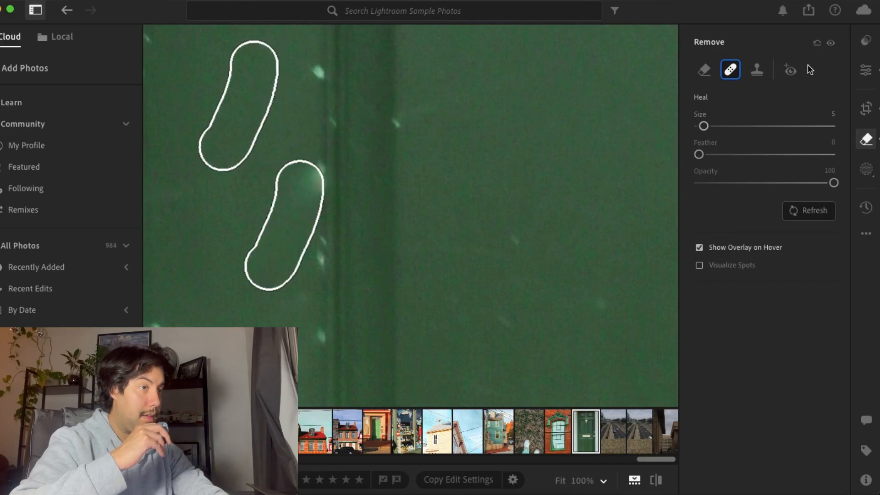
scroll(601, 147, "down", 3)
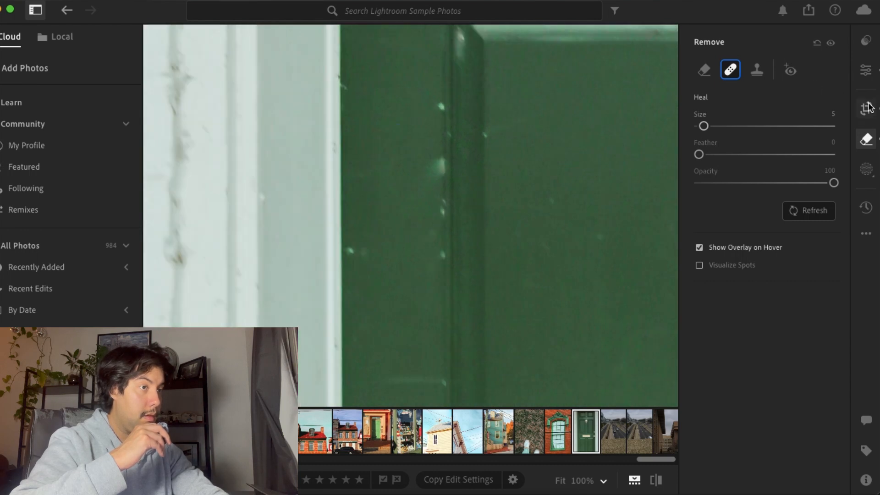
left_click(866, 72)
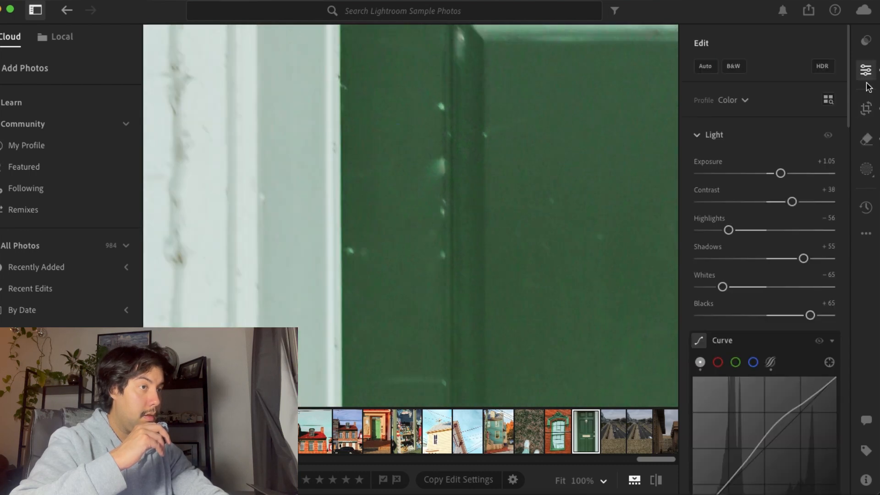
left_click(567, 204)
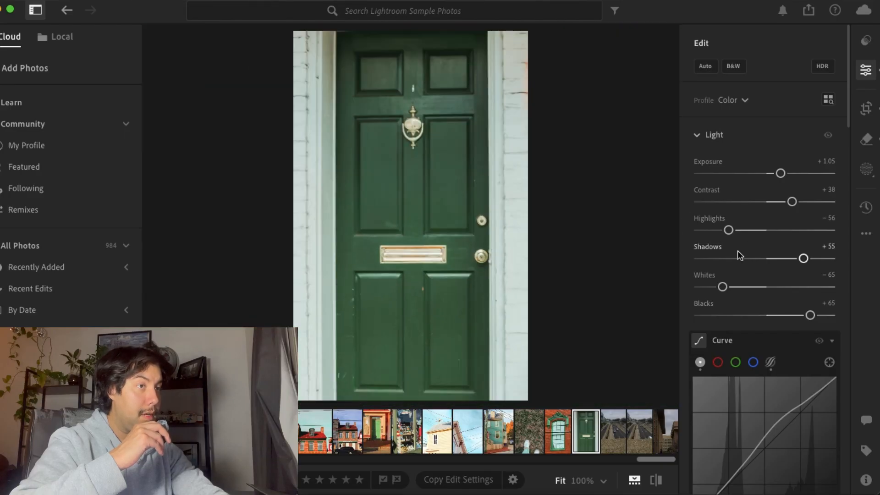
Adjust the door photo's greens in the Color Mixer to hue +1 and saturation +66
scroll(738, 252, "down", 5)
scroll(738, 253, "down", 5)
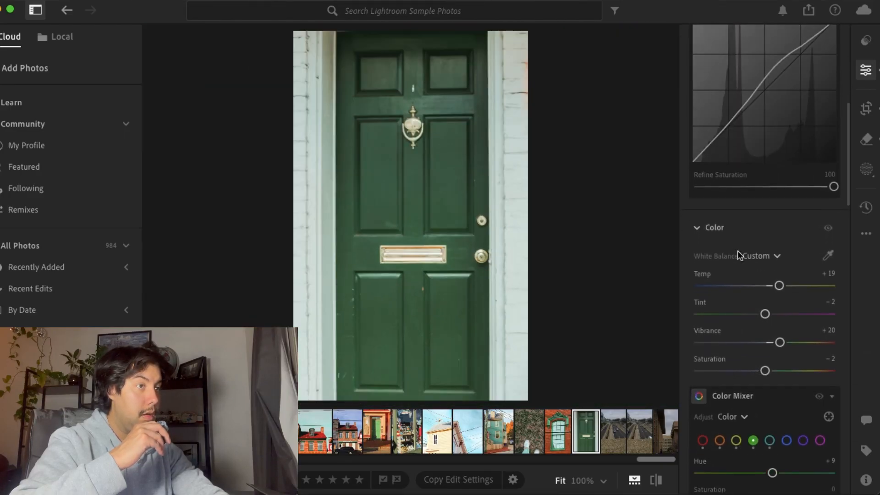
scroll(740, 255, "down", 3)
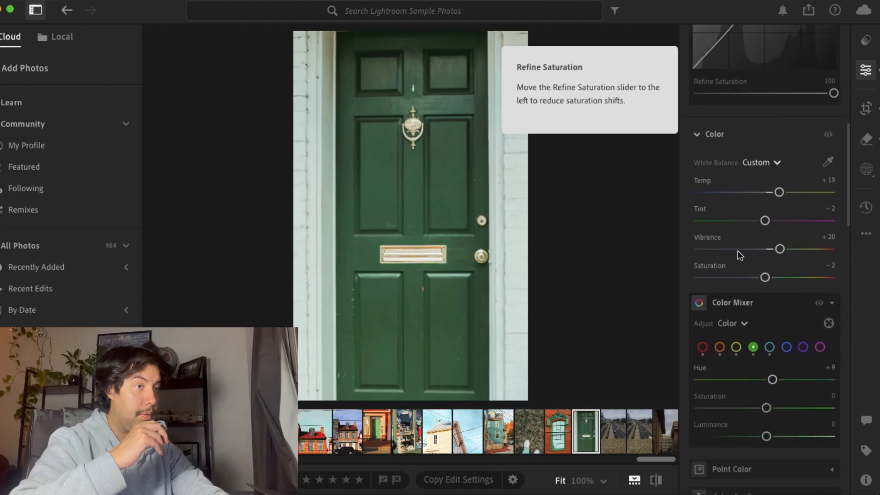
left_click_drag(788, 357, 768, 357)
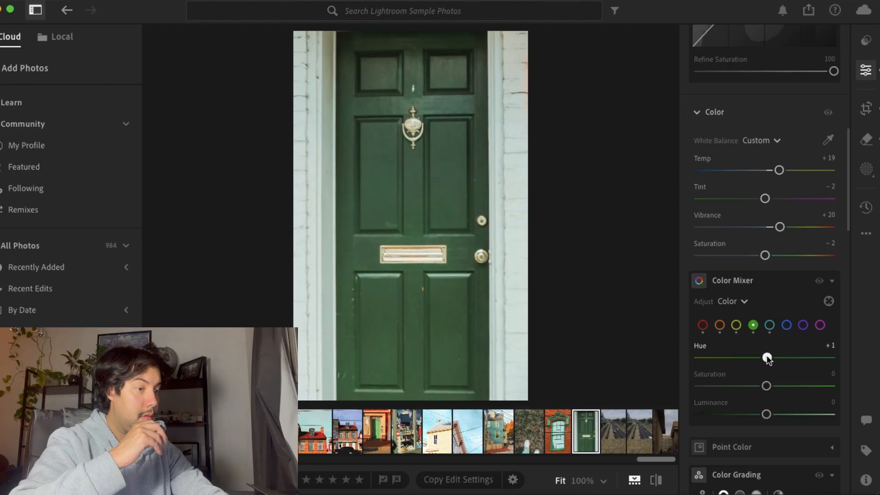
mouse_move(796, 386)
left_mouse_down()
mouse_move(824, 386)
mouse_move(804, 386)
left_mouse_up()
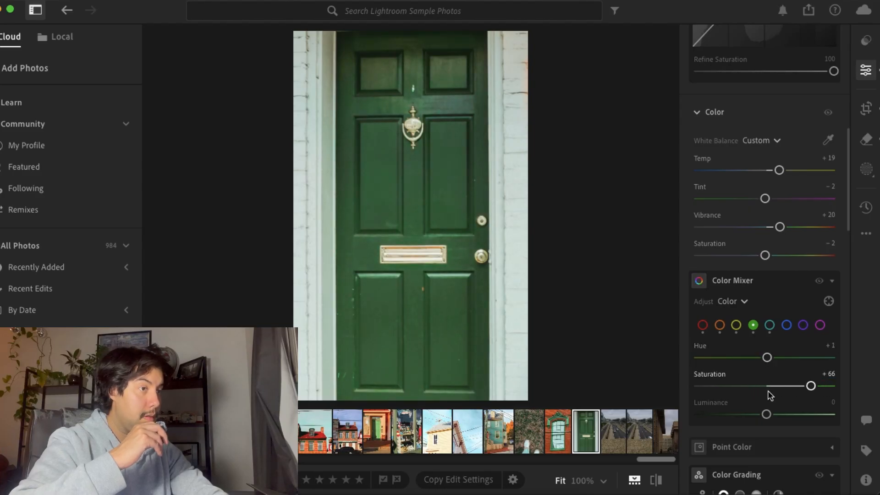
Set the hue of the door photo's yellows to −50 in the Color Mixer
scroll(771, 396, "down", 8)
scroll(770, 395, "down", 4)
scroll(770, 395, "up", 10)
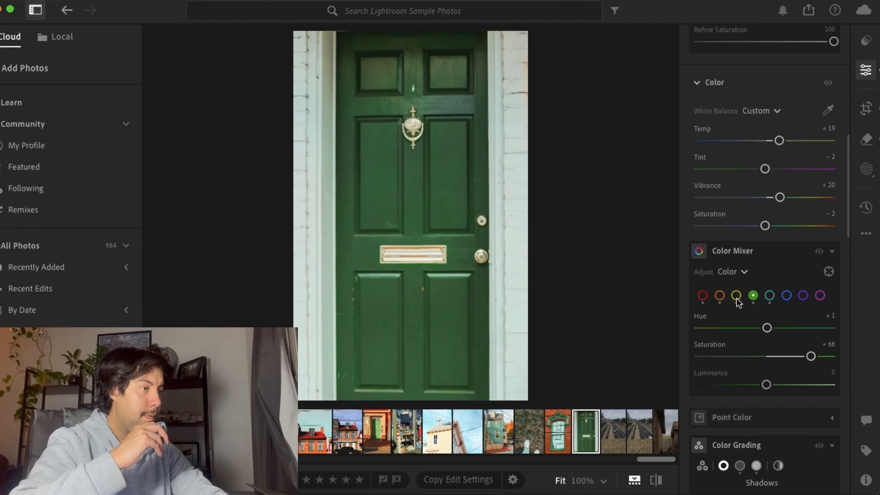
left_click(736, 297)
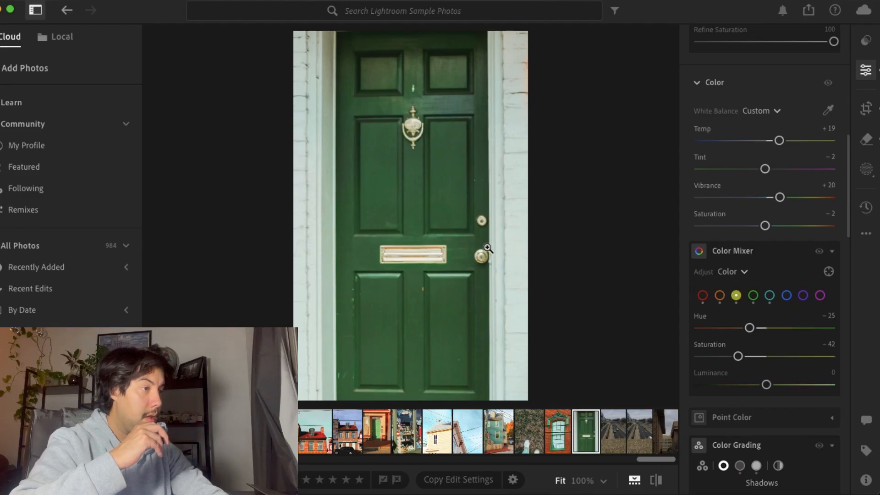
left_click_drag(769, 329, 734, 323)
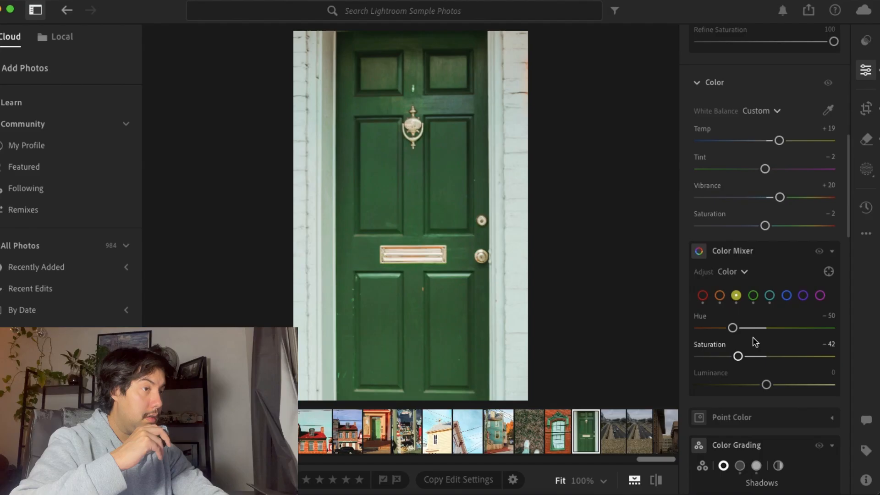